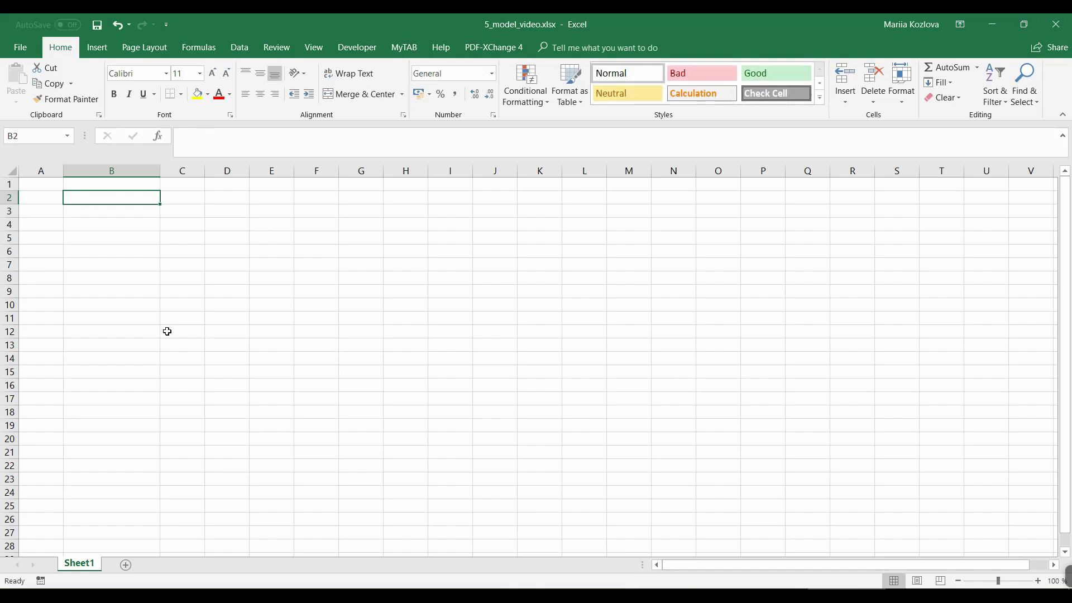
Step: Enter the Investment label with 1000 and Annual aftertax profit with 300 in B2:C3
text(Investment)
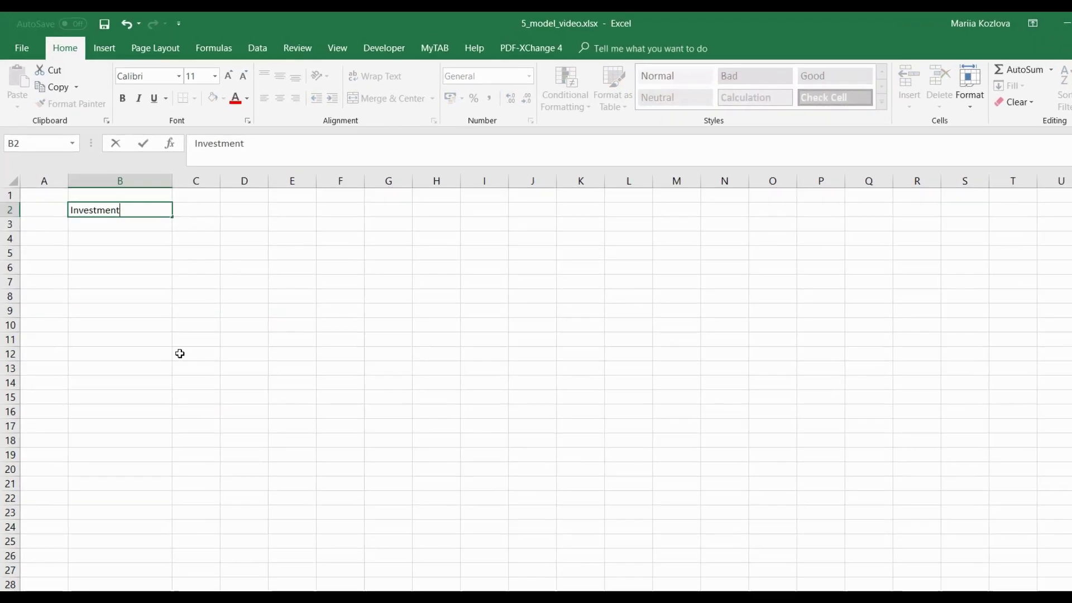
key(Tab)
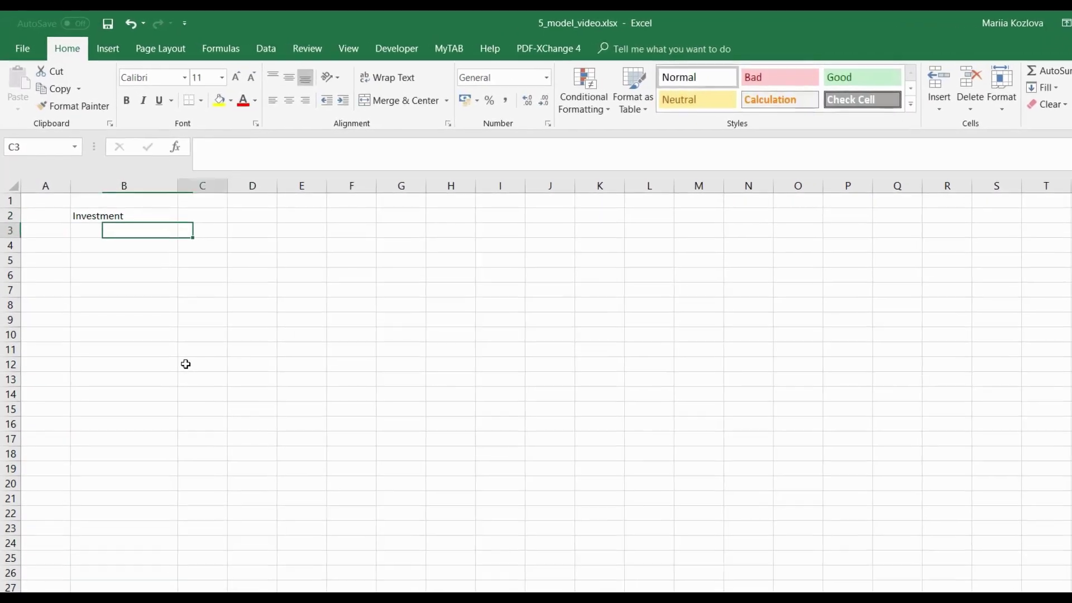
text(1000)
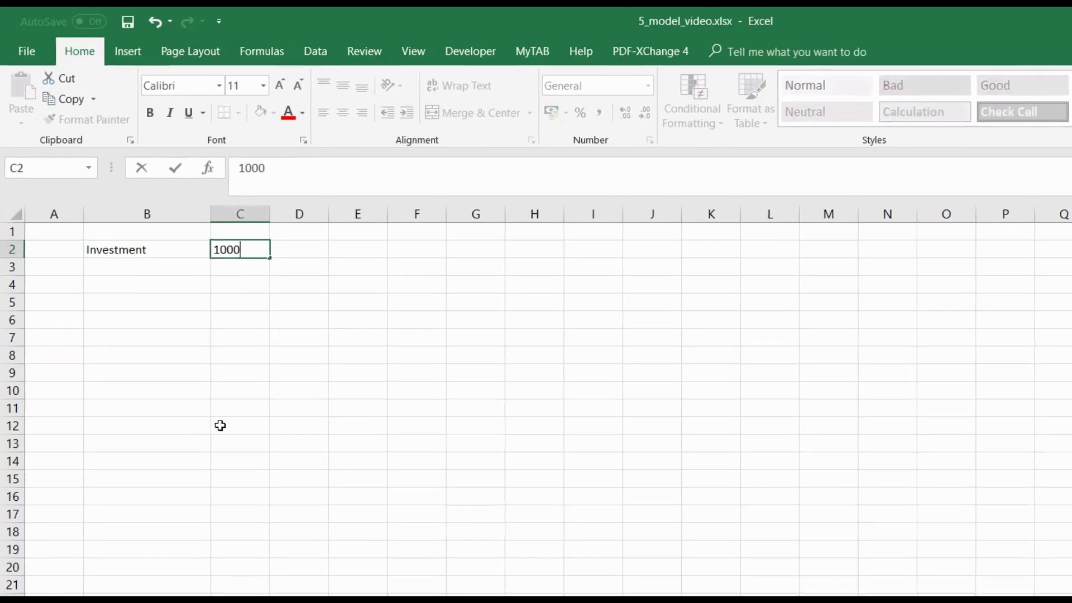
key(Return)
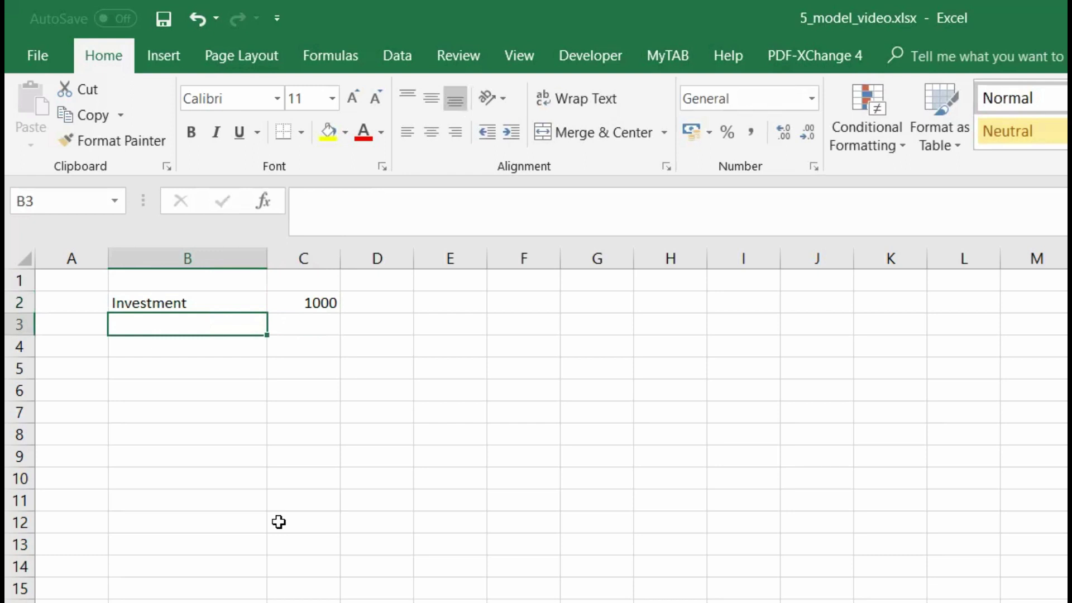
text(Annual)
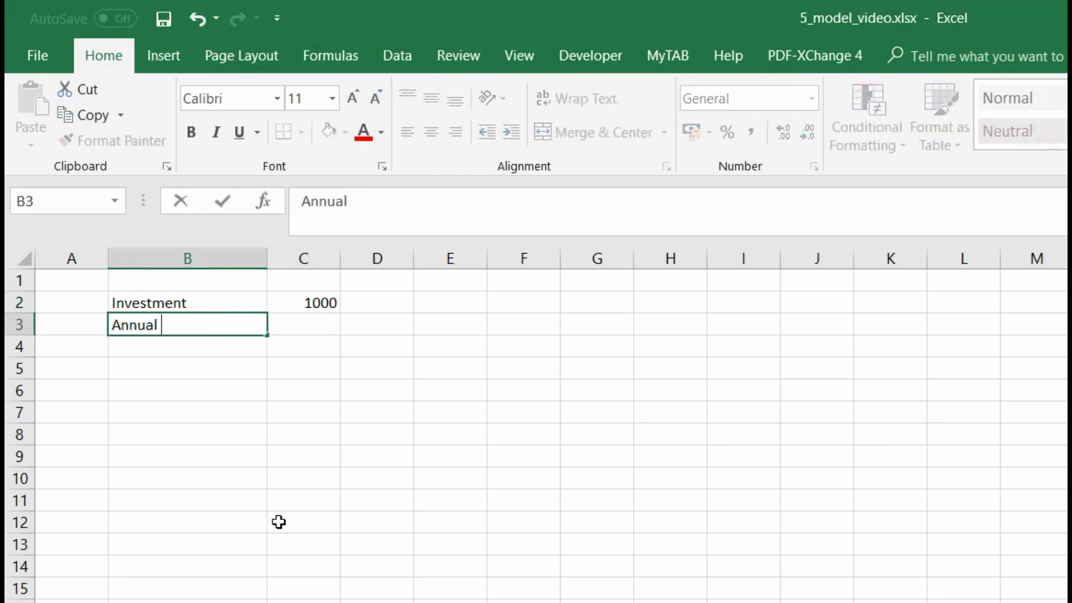
text( aftertax pr)
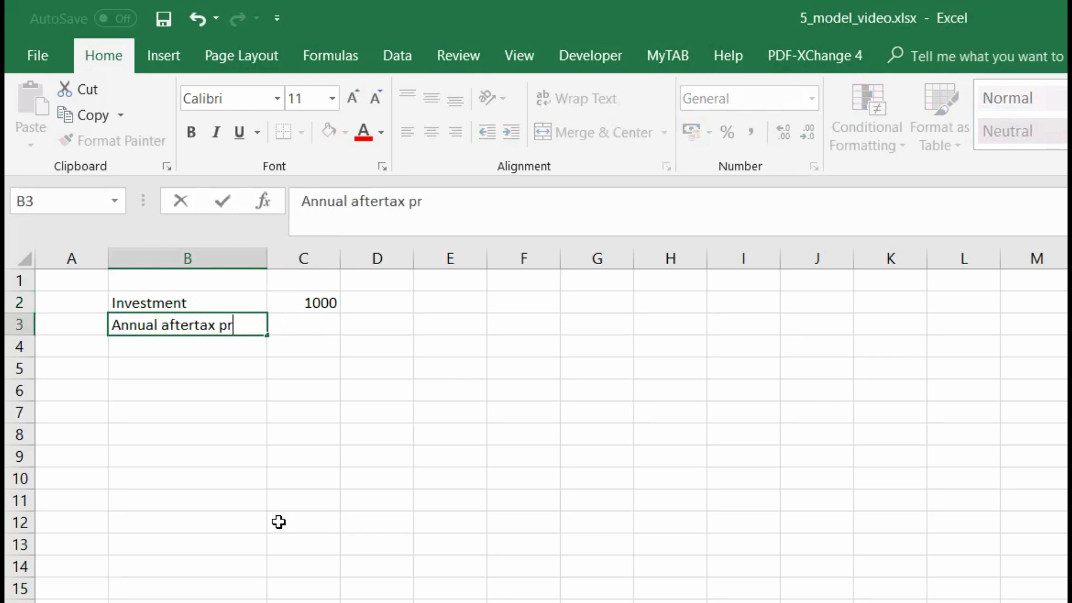
text(ofit)
key(Return)
key(Up)
key(Right)
text(3)
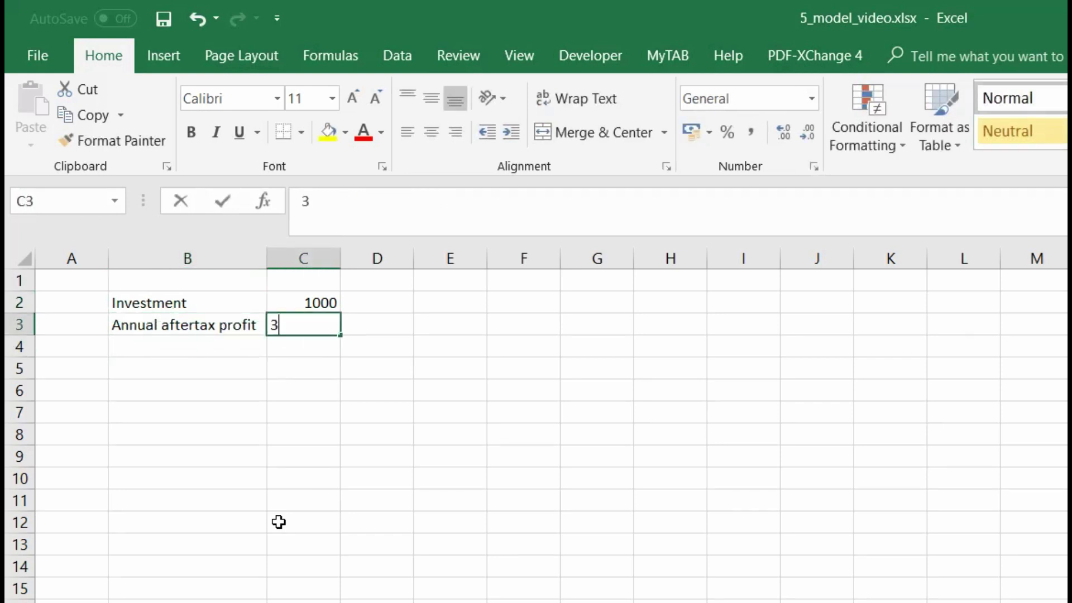
text(00)
key(Return)
Step: Add the Discount rate label in B4 with 5 % in C4
key(Left)
key(F2)
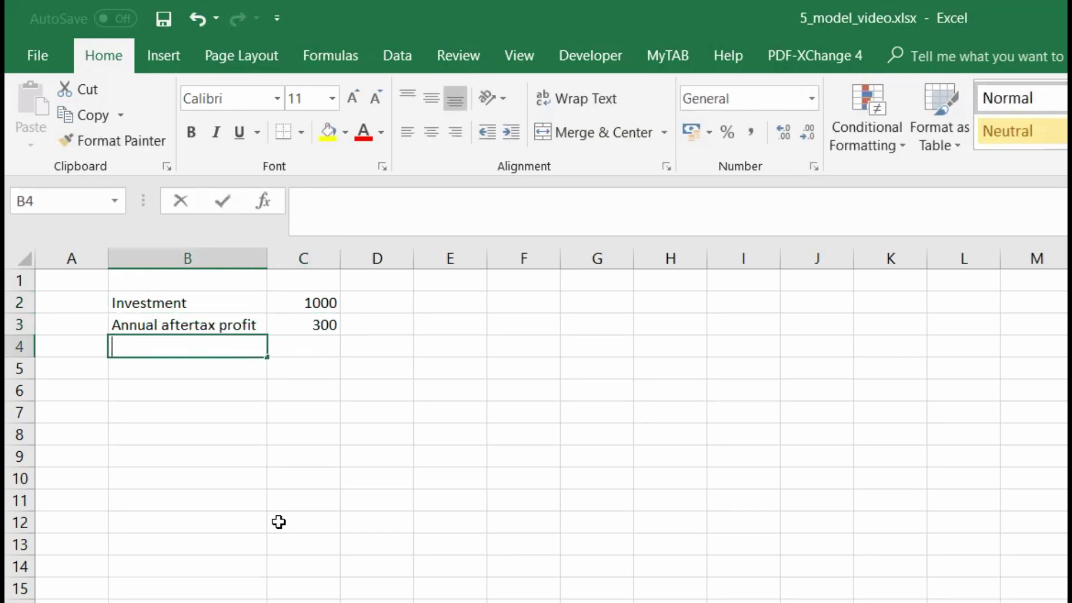
text(Discount)
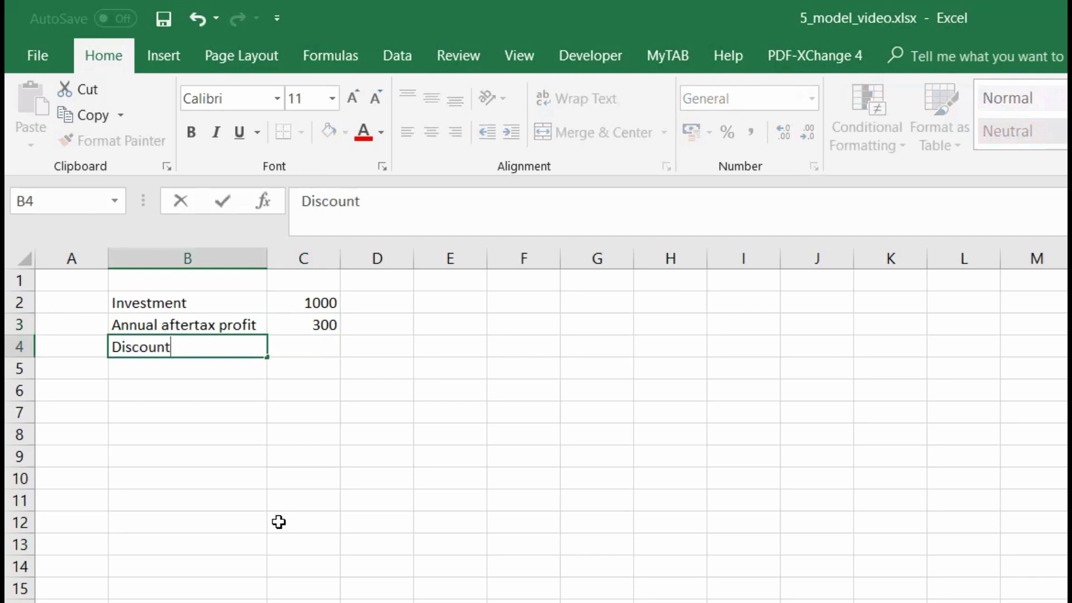
text( rate)
key(Return)
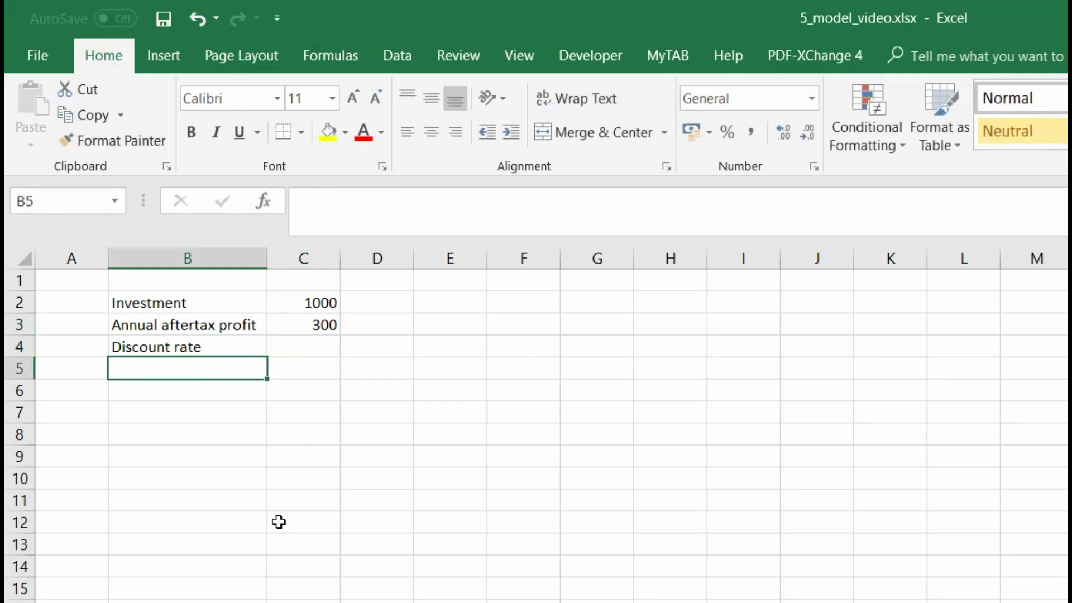
key(Right)
key(Up)
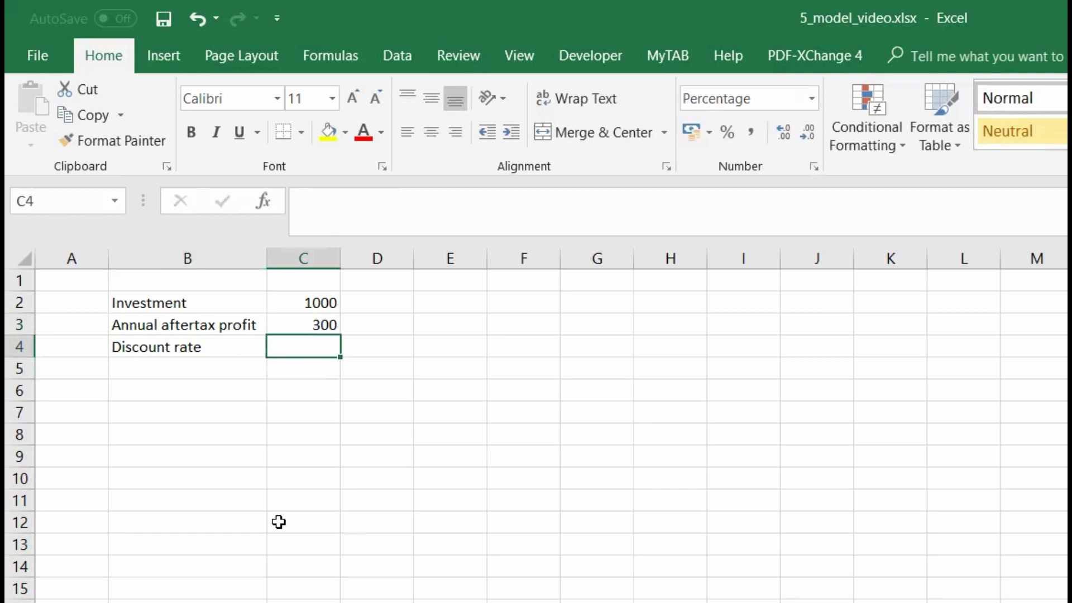
text(5)
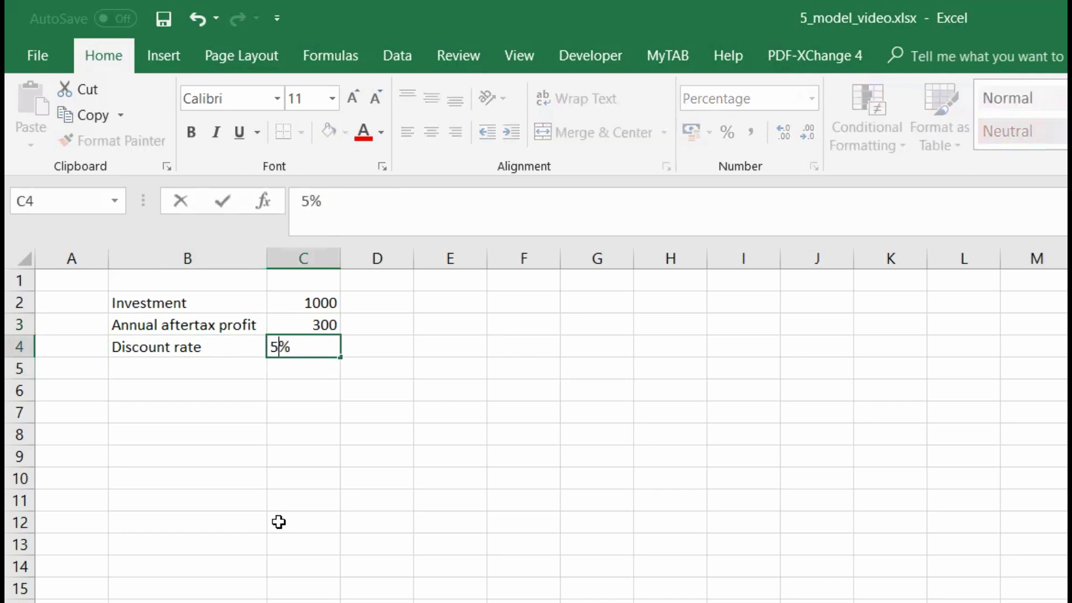
key(Return)
key(Left)
key(Down)
key(Down)
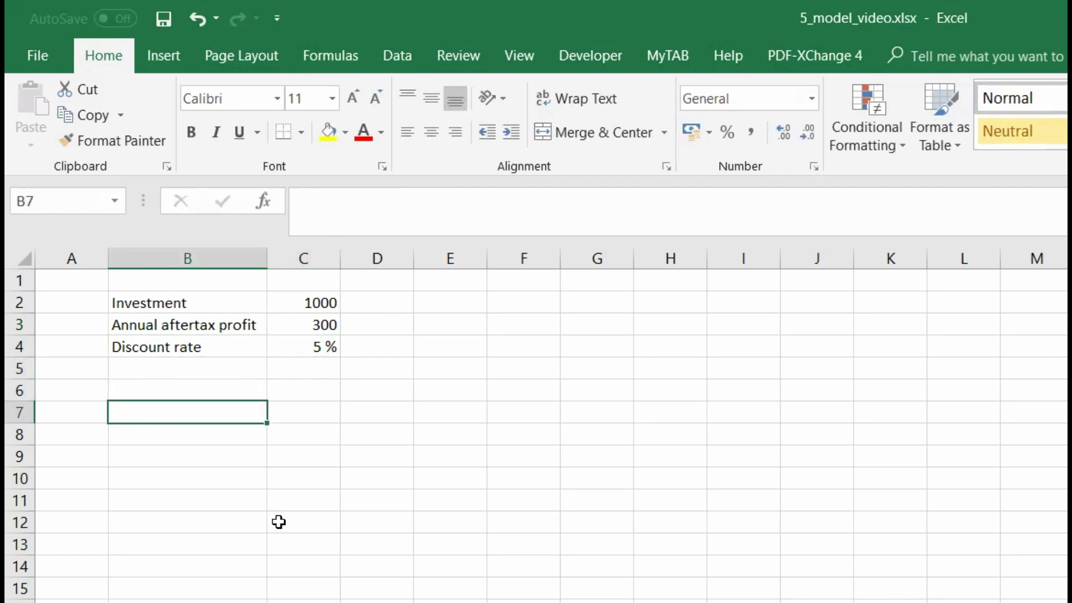
Step: Create a Years row in row 6 running from 0 to 4
key(Right)
key(Up)
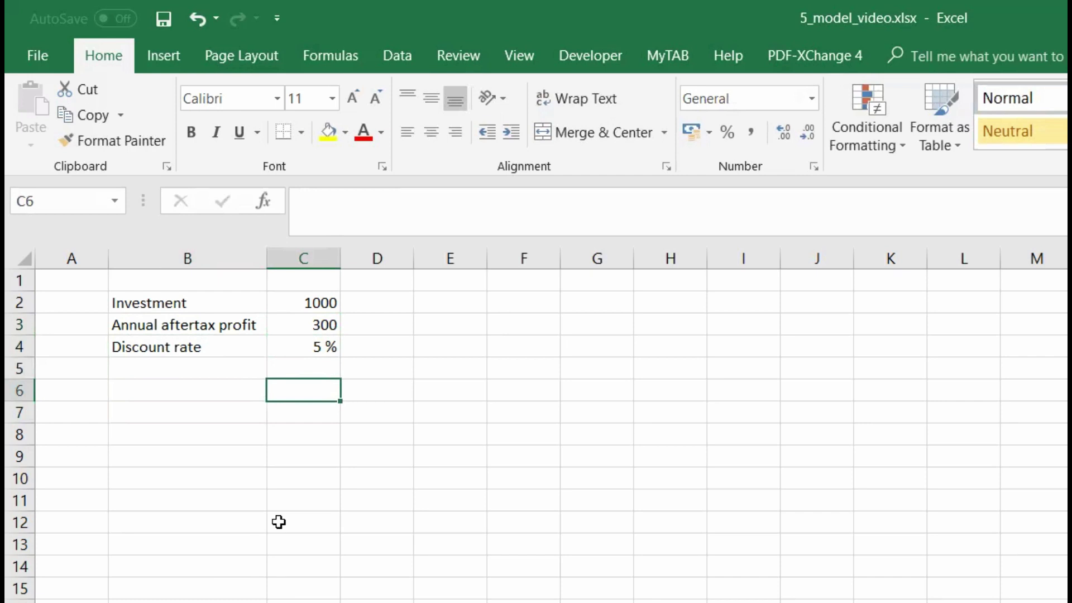
key(Left)
text(Years)
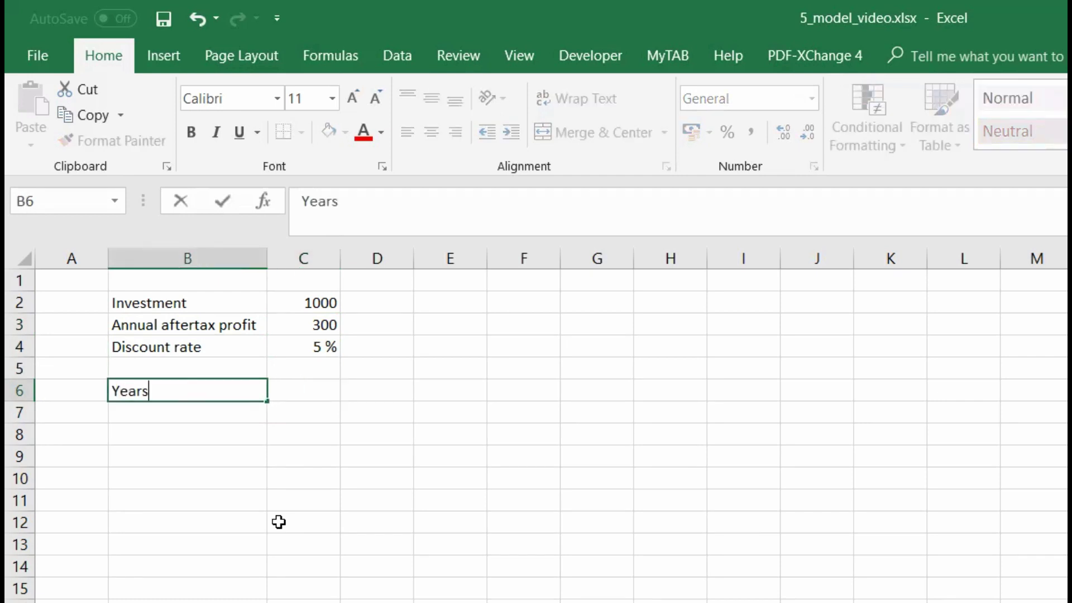
key(Return)
key(Up)
key(Right)
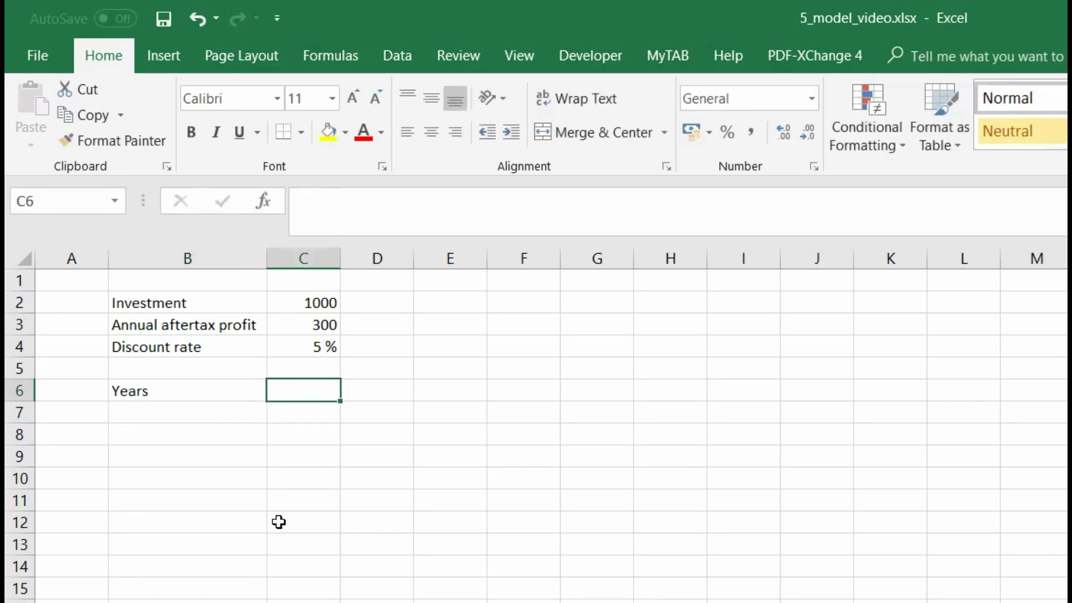
text(0)
key(Return)
key(Up)
key(Right)
text(1)
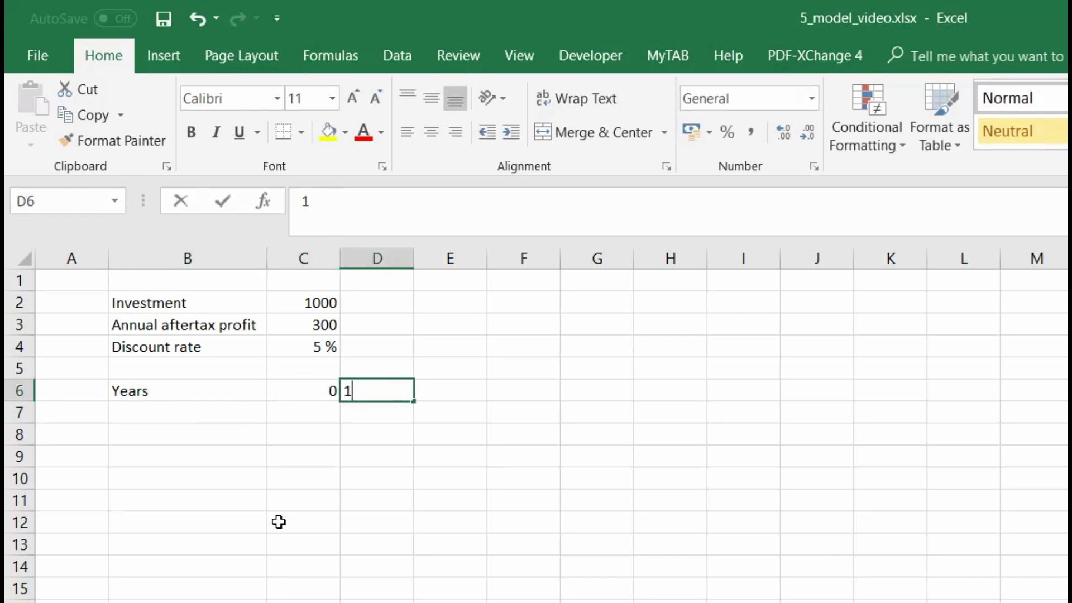
key(Left)
drag(314, 387, 619, 403)
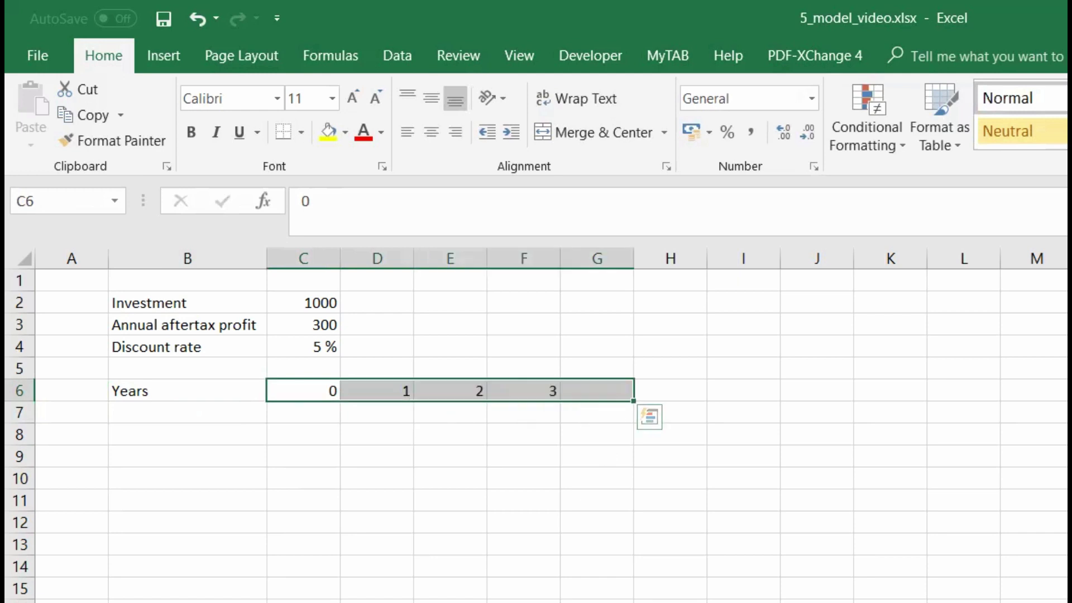
click(247, 415)
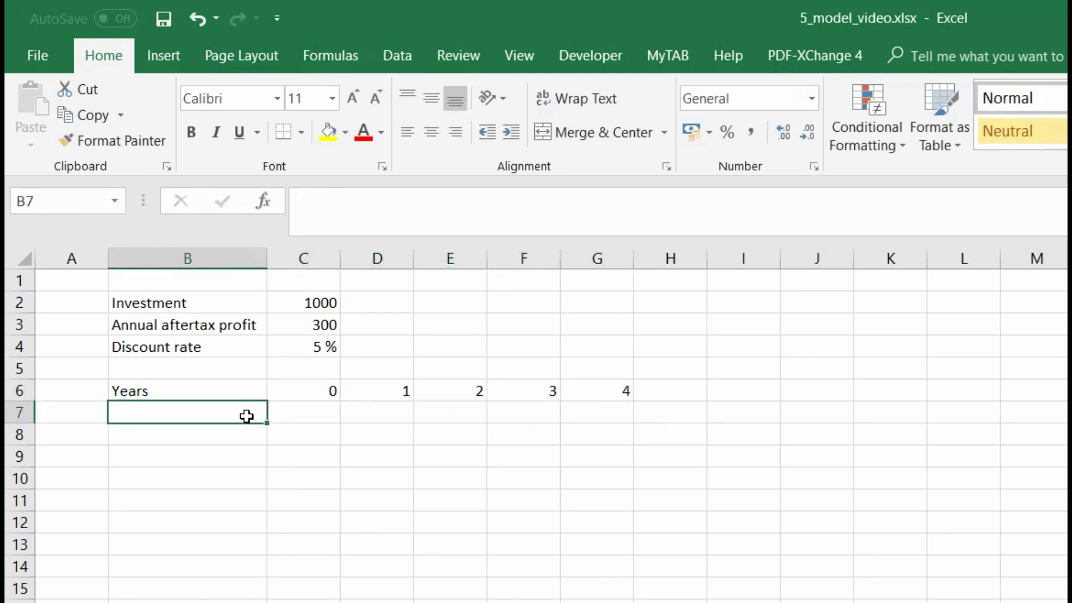
Step: Add an Investment row showing -1000 in year 0, linked to the investment input
click(219, 298)
key(ctrl+c)
click(220, 430)
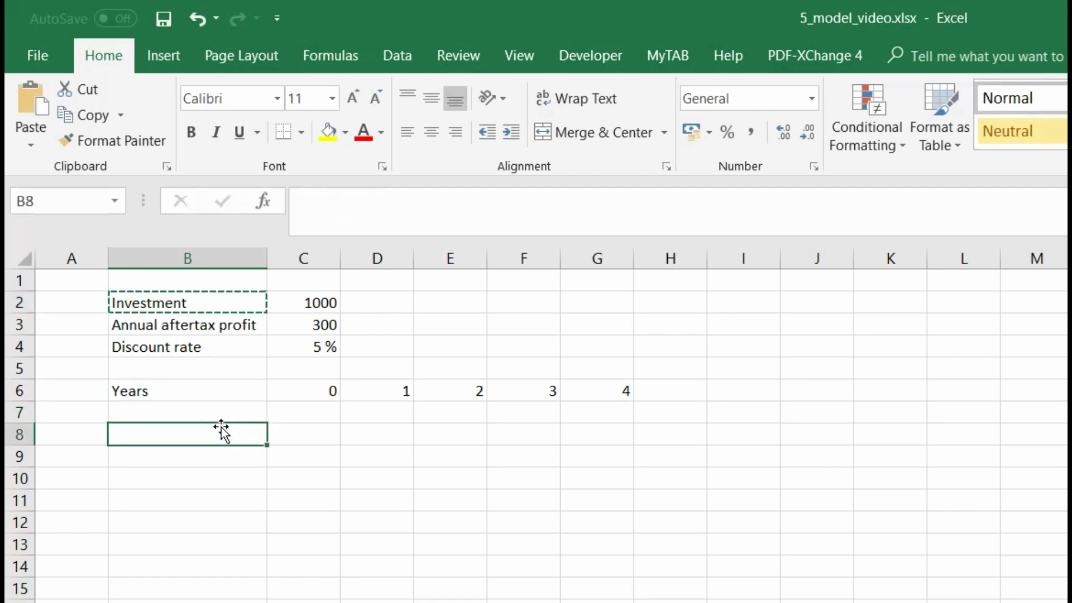
click(246, 413)
key(ctrl+v)
click(286, 414)
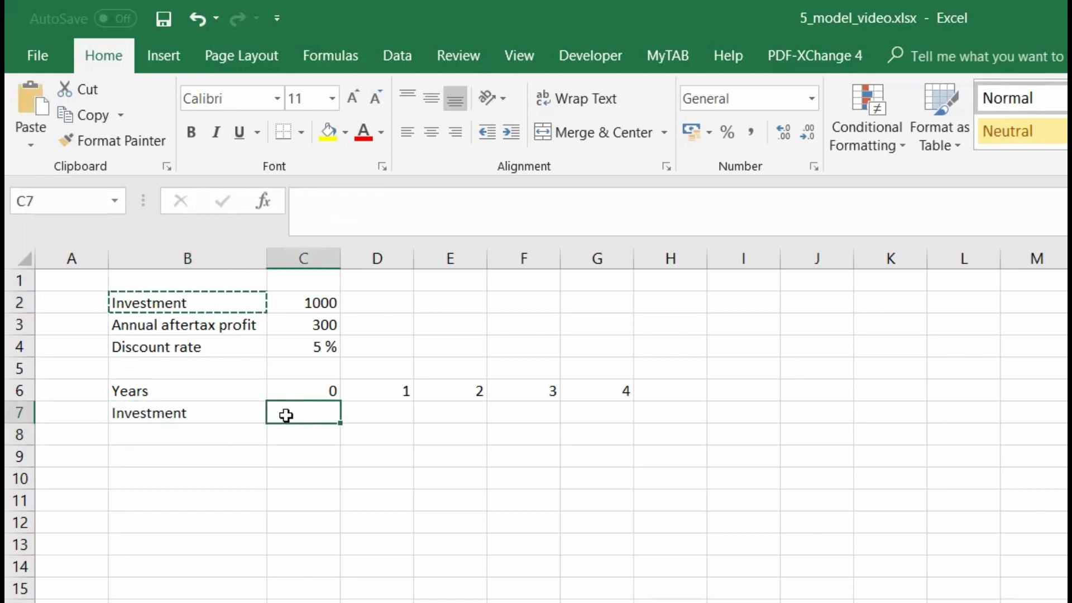
text(=-)
click(327, 300)
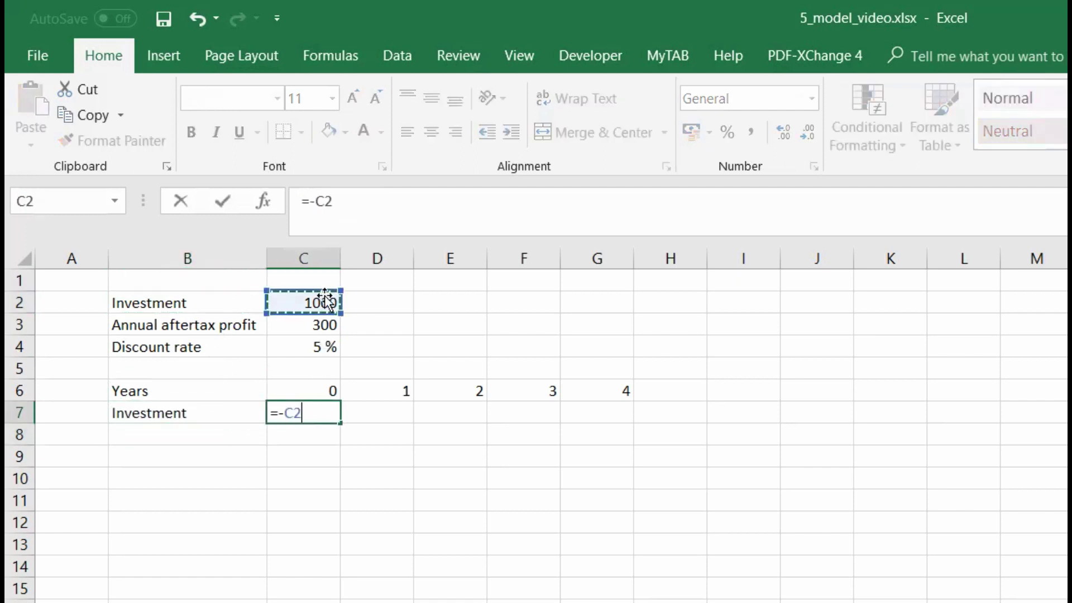
key(Return)
drag(176, 391, 612, 598)
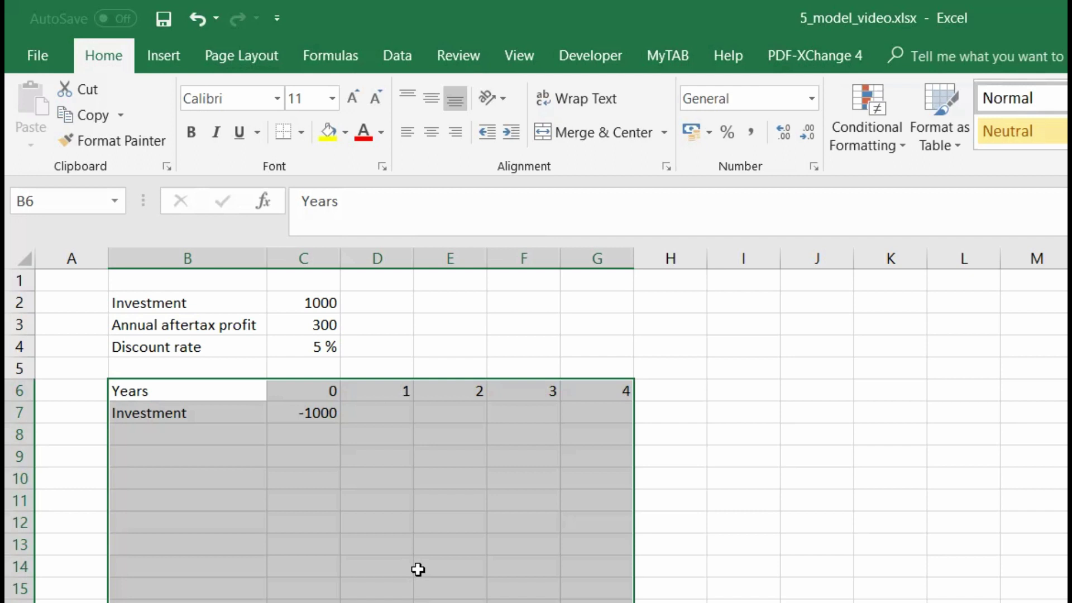
click(304, 412)
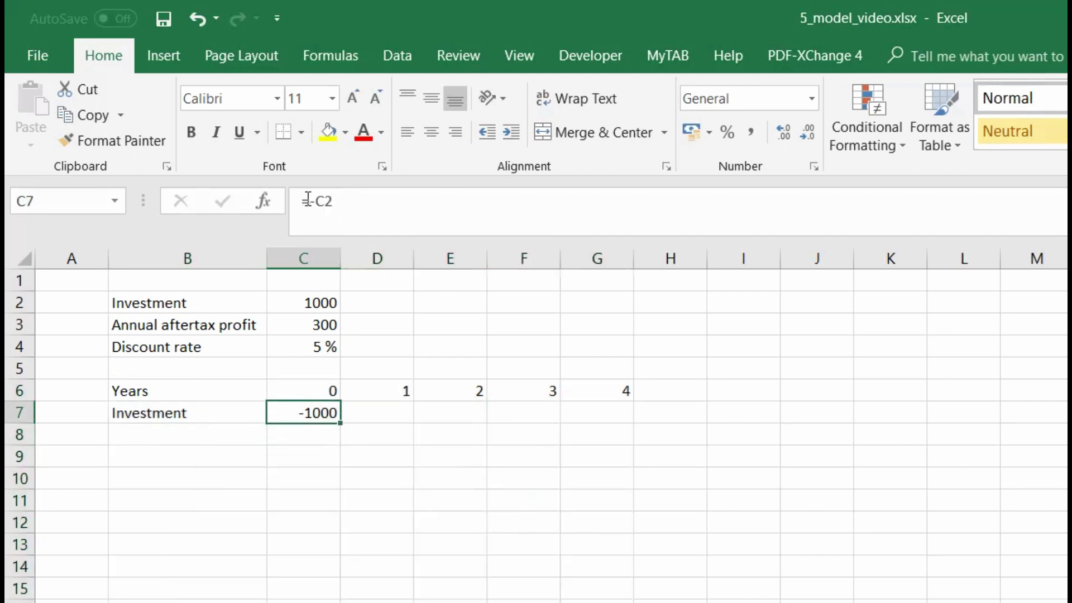
Step: Add a Profit row with =$C$3 in D8 filled across to G8
click(247, 434)
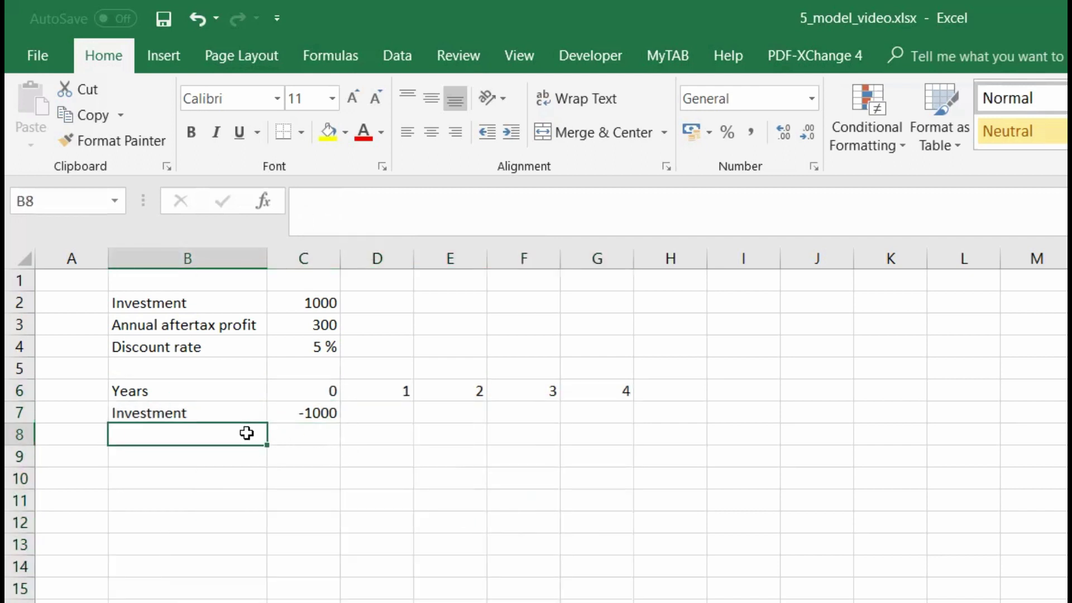
text(Profit)
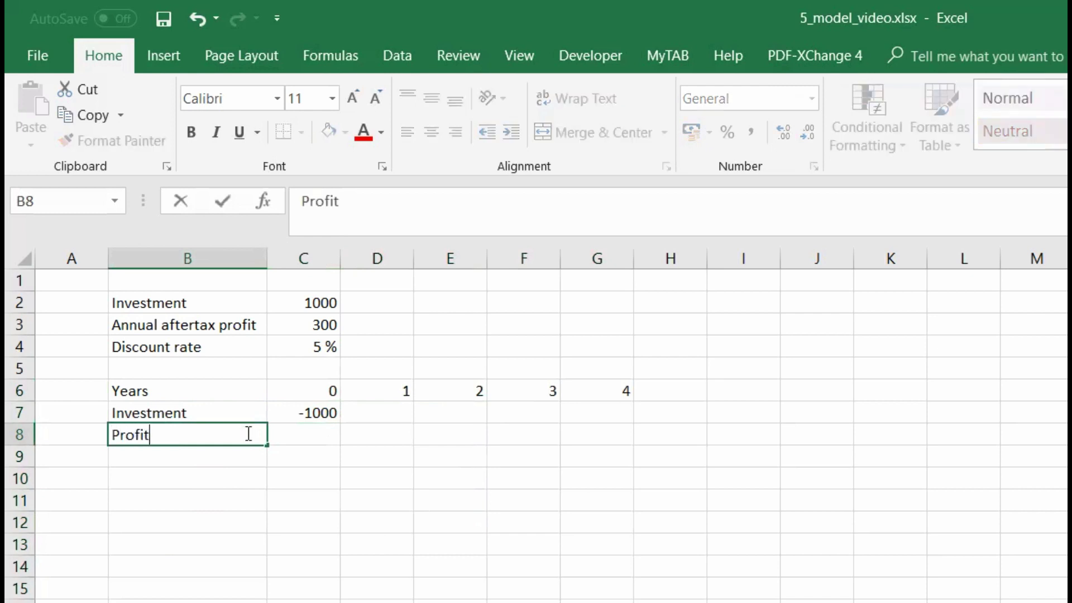
key(Return)
key(Right)
key(Up)
key(Right)
text(=)
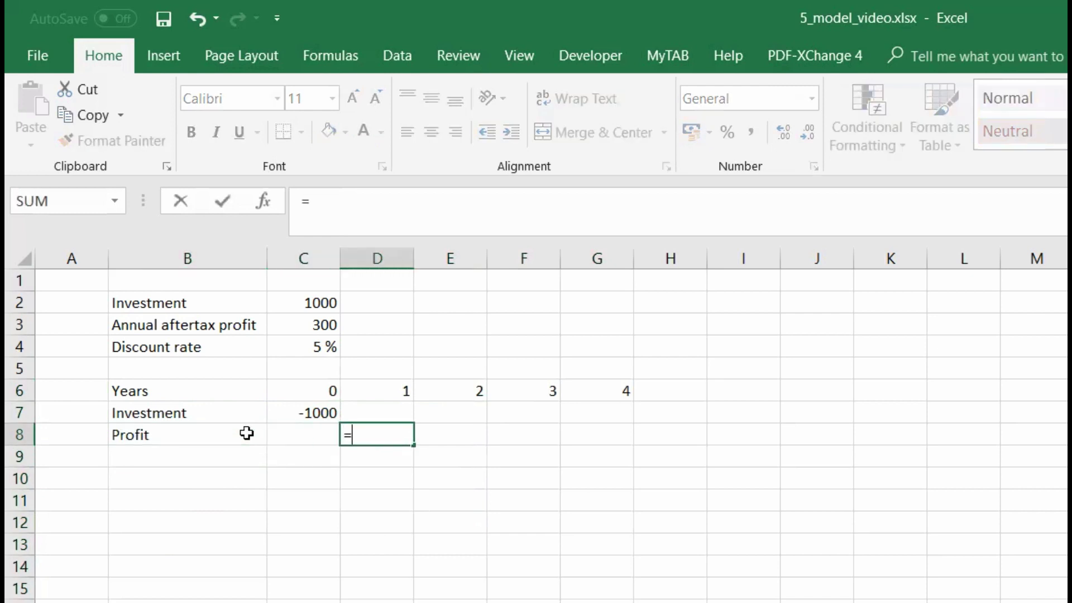
click(300, 327)
key(F4)
key(Return)
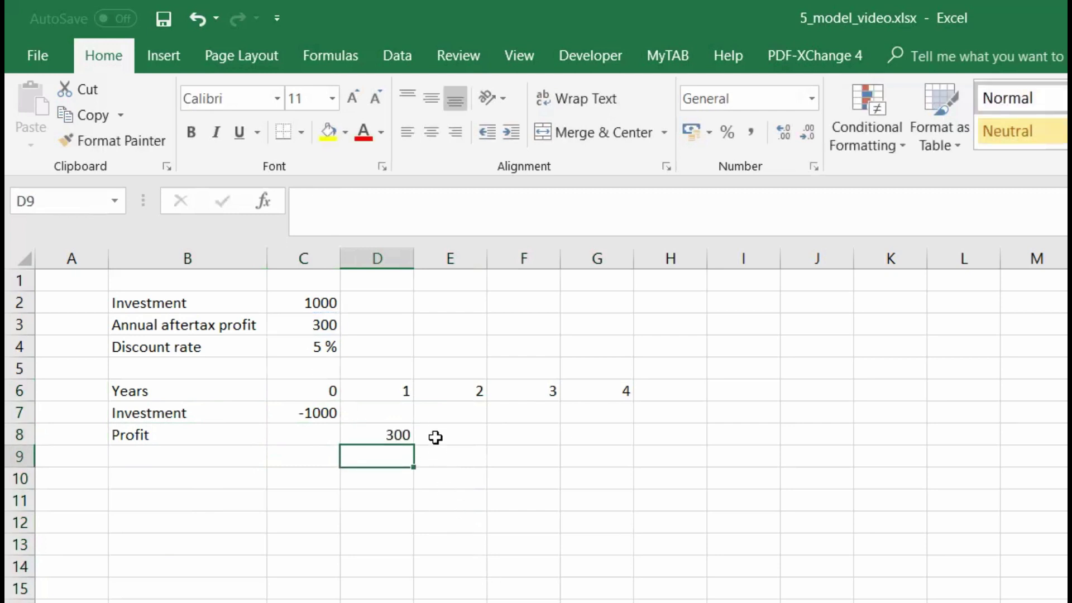
click(407, 433)
drag(417, 445, 621, 459)
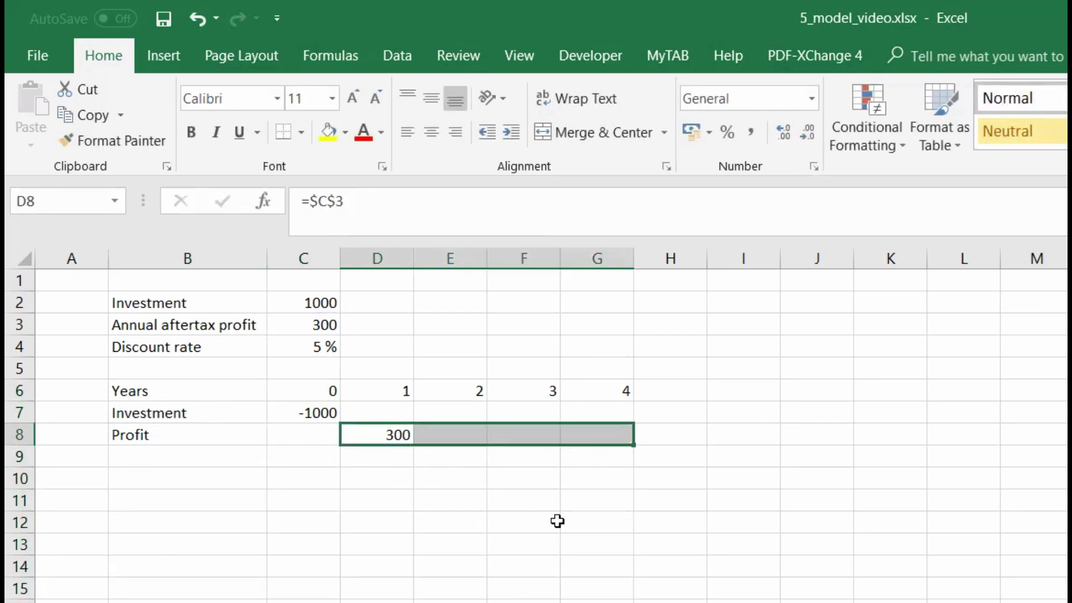
click(186, 456)
Step: Add a CF row summing investment and profit, =SUM(C7:C8), filled to column G
text(CF)
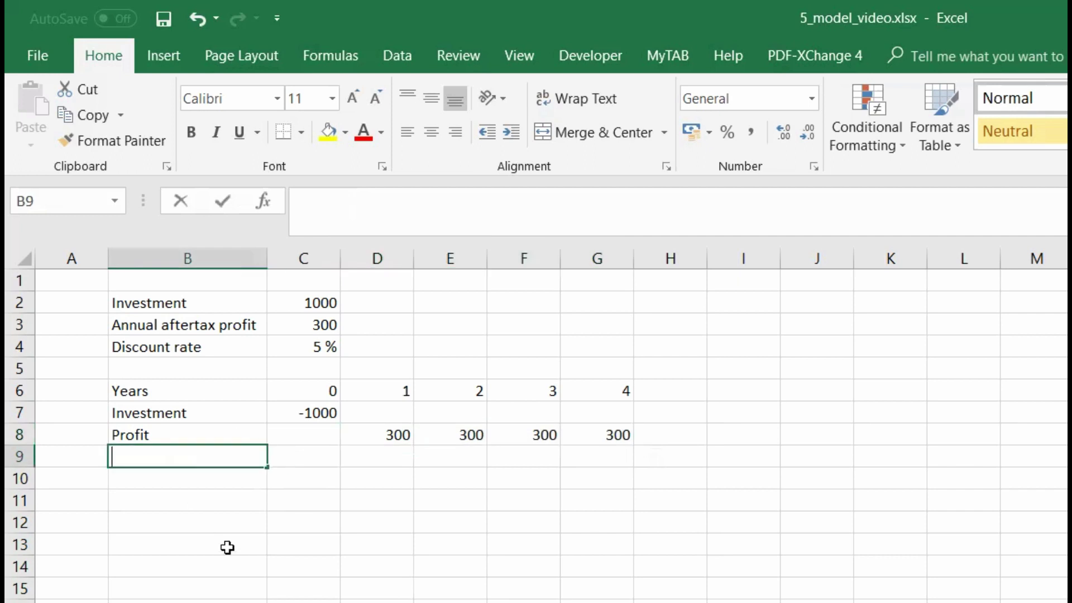
key(Return)
key(Up)
key(Right)
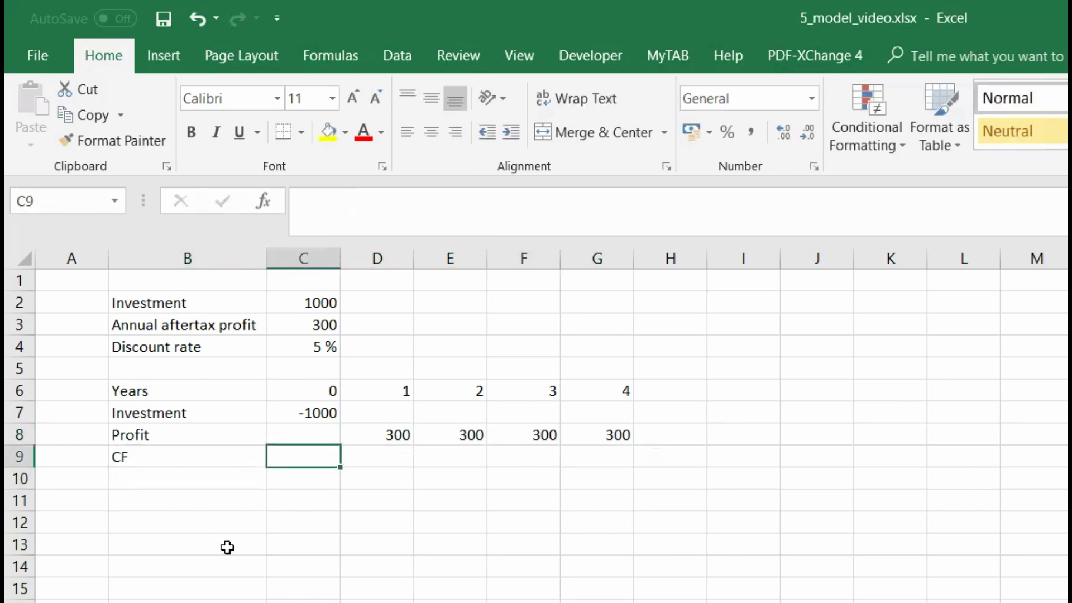
text(=sum)
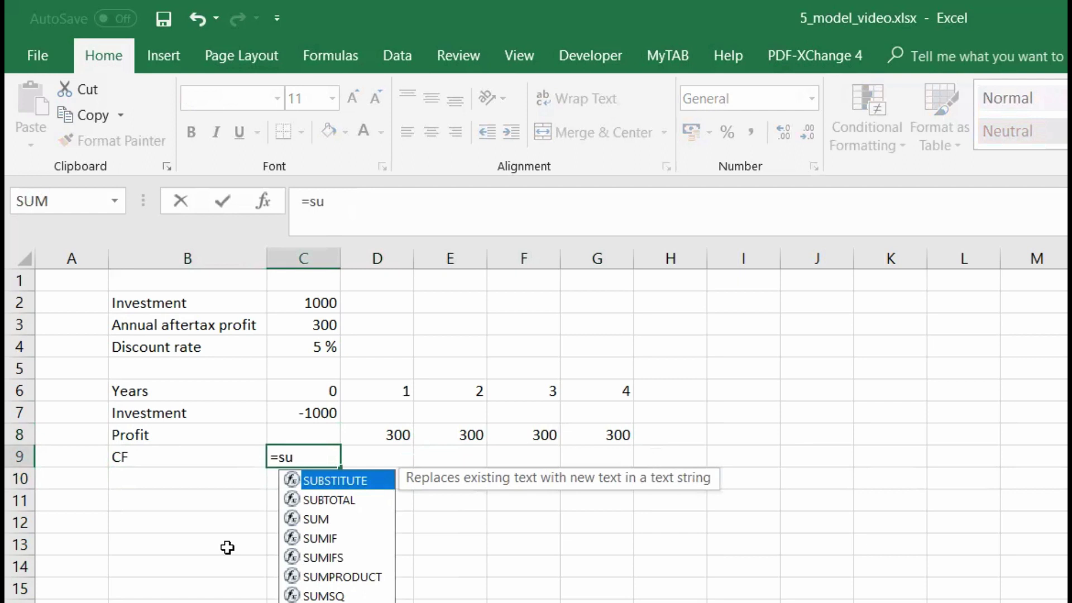
key(Tab)
drag(292, 416, 294, 426)
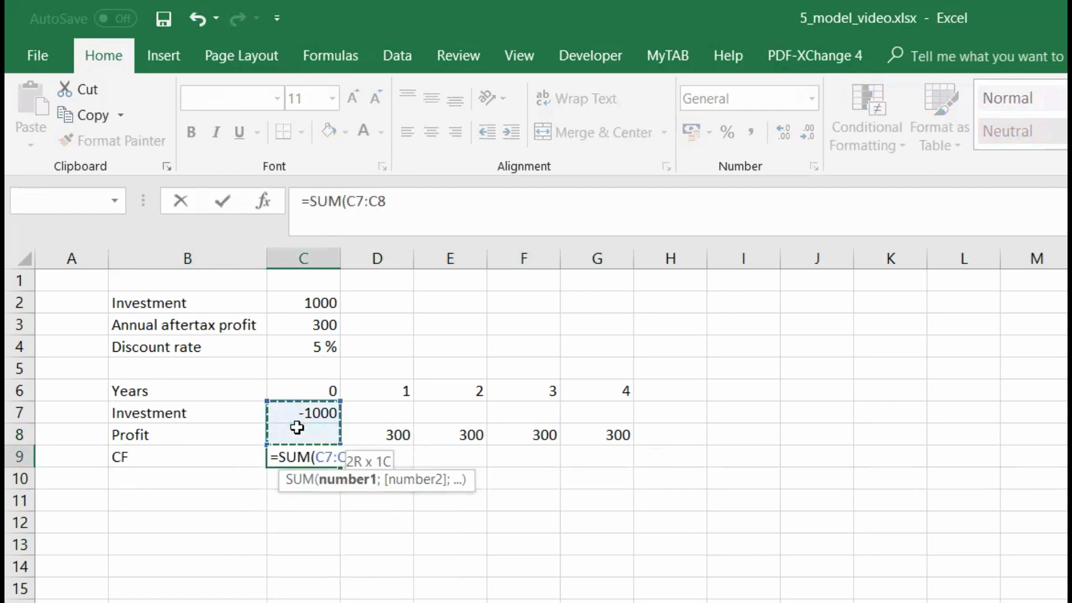
key(Return)
click(306, 453)
drag(341, 466, 636, 487)
Step: Add a DCF row discounting each cash flow by (1+C4)^year, filled across to year 4
click(147, 484)
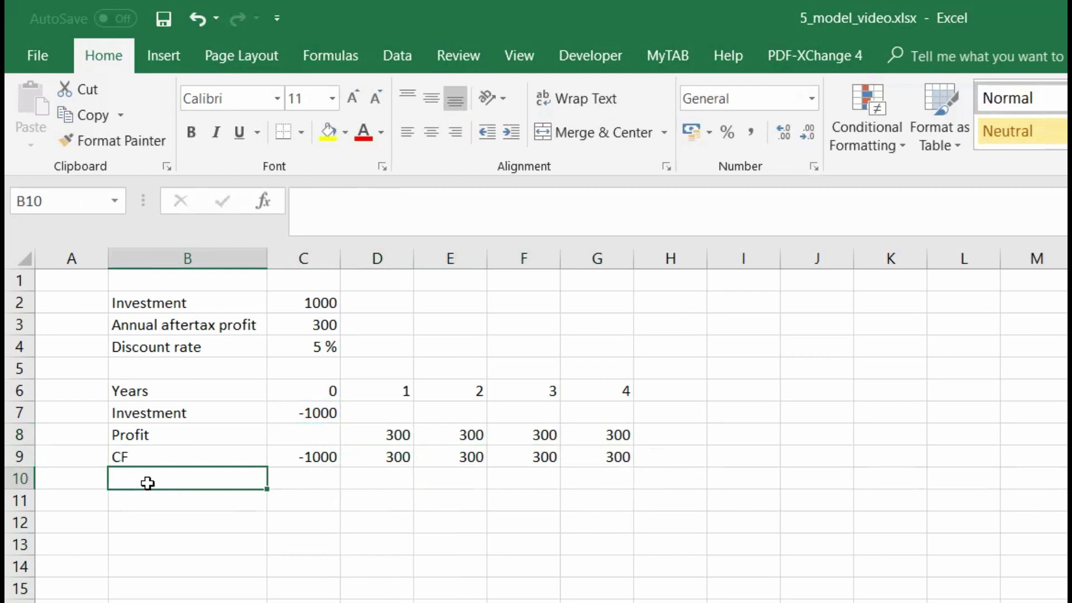
text(DCF)
key(Return)
key(Right)
key(Up)
key(F2)
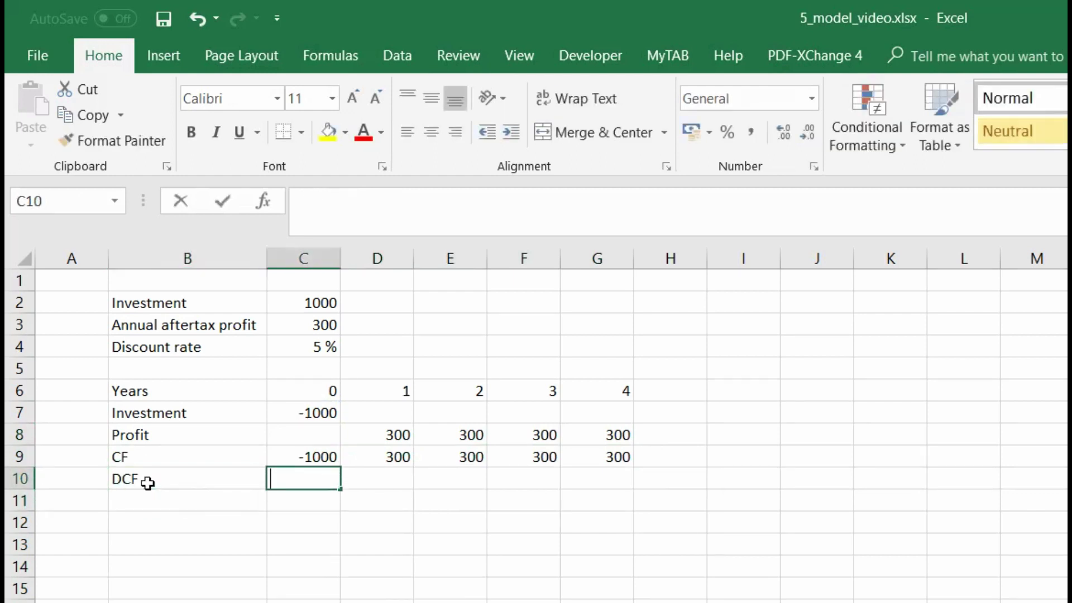
text(=)
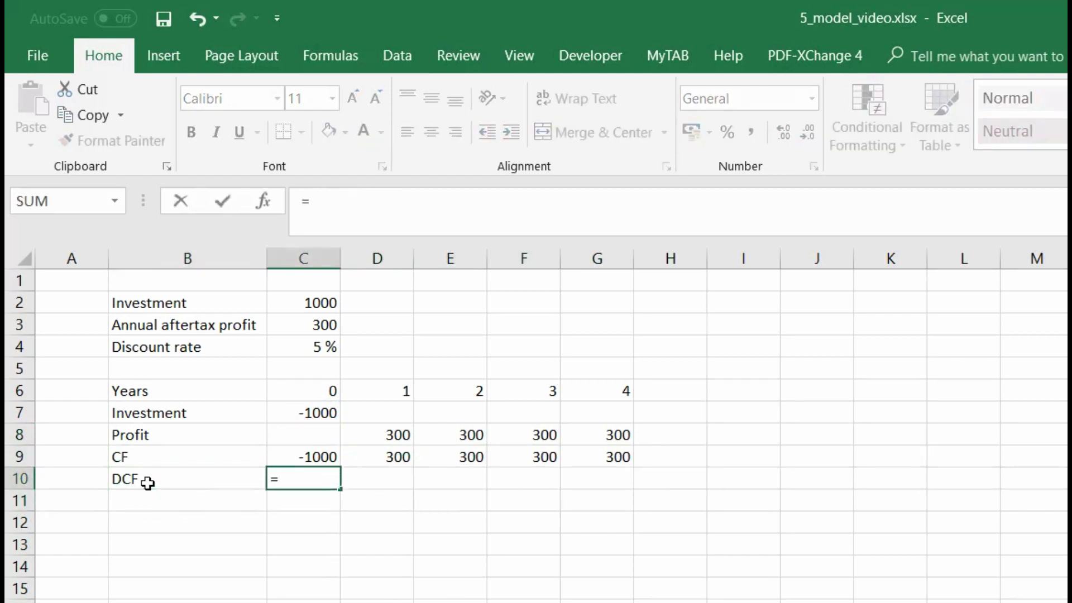
key(Up)
text(/)
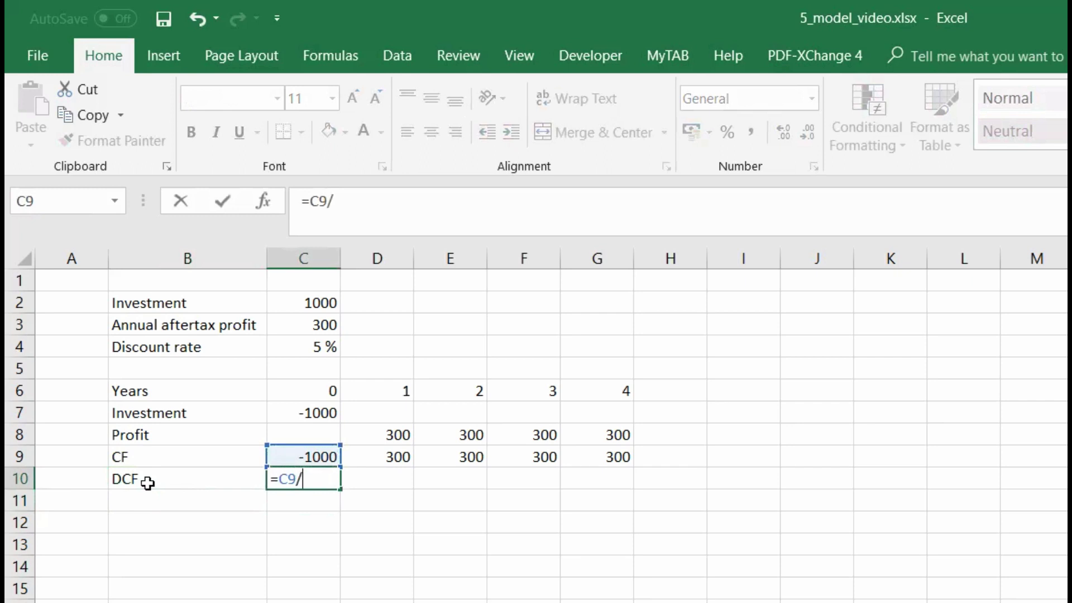
text((1+)
click(290, 349)
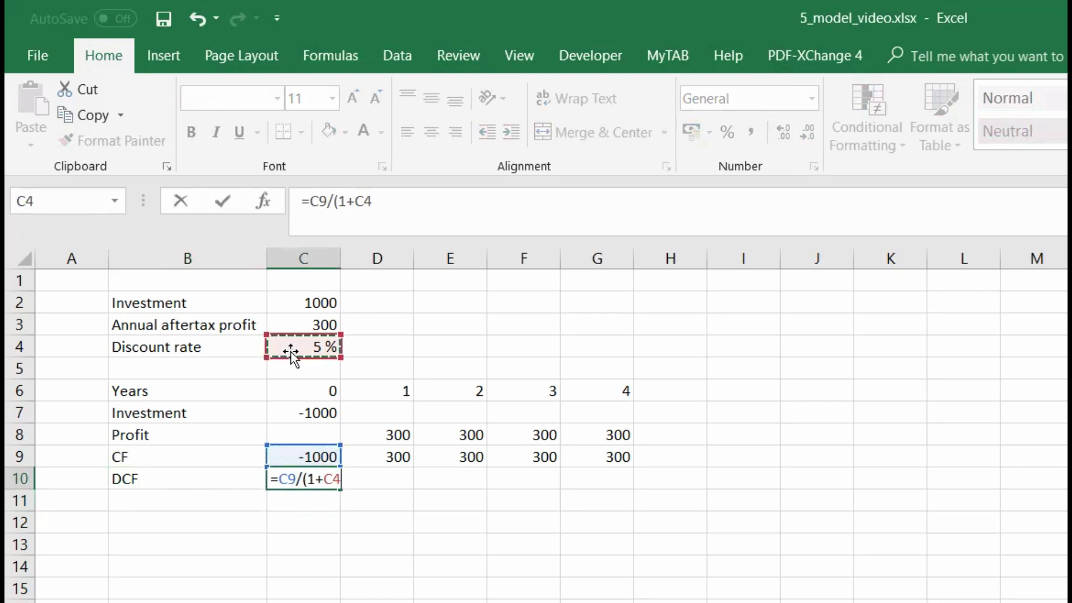
text()^)
click(306, 390)
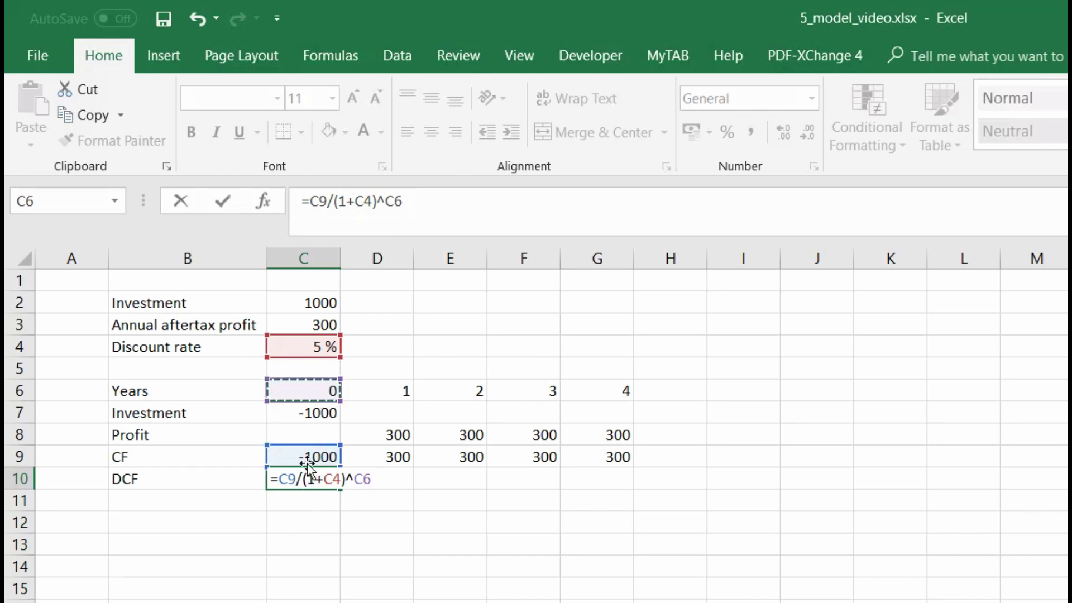
key(Return)
click(306, 481)
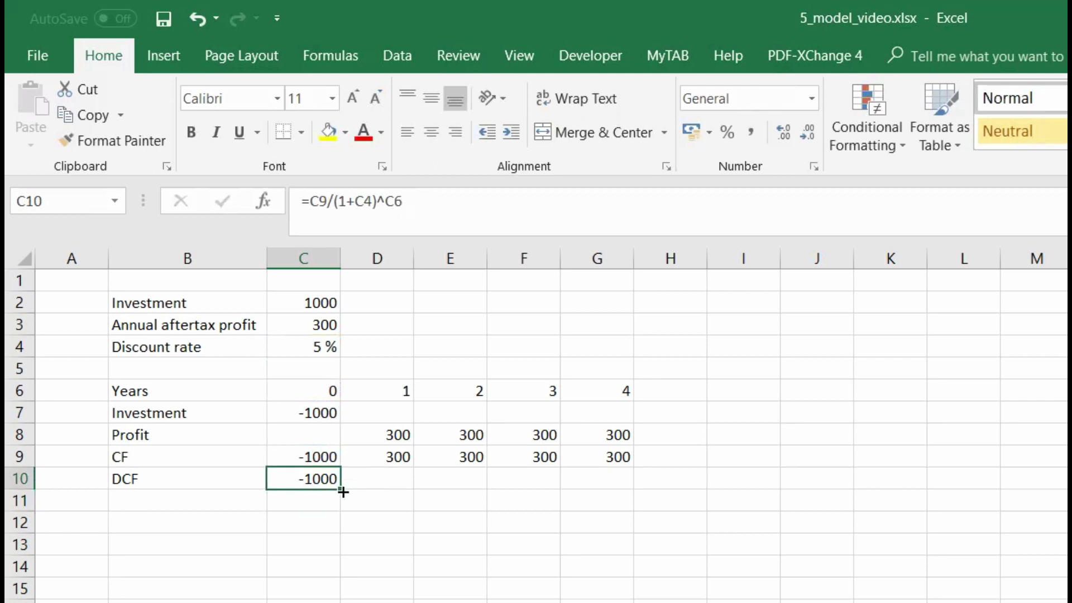
drag(341, 489, 622, 509)
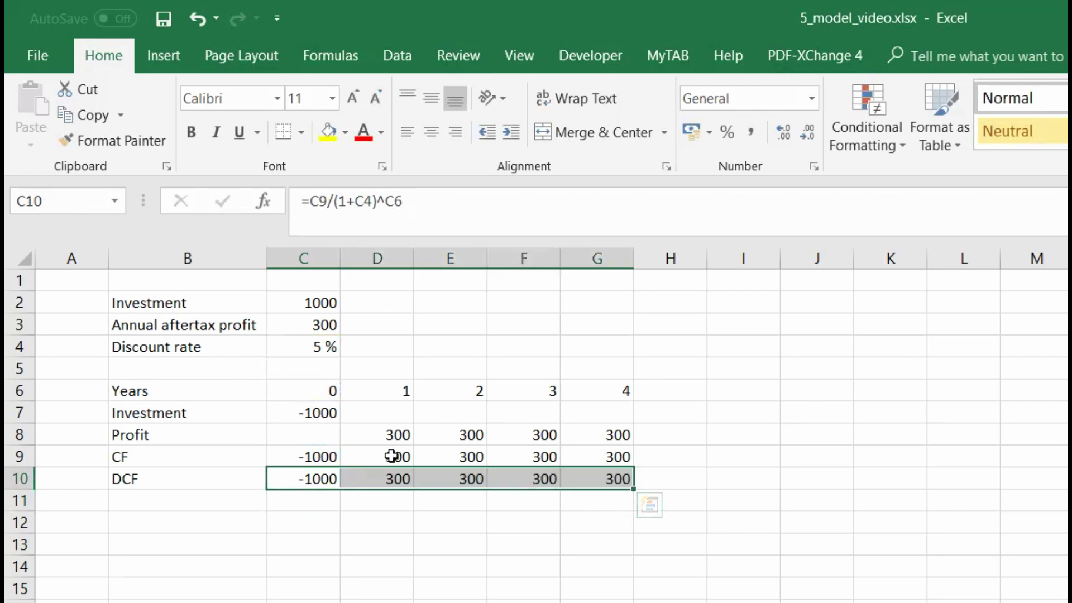
Step: Fix the DCF formula to =C9/(1+$C$4)^C$6, refill it, and round to whole numbers
double_click(390, 479)
click(322, 474)
double_click(322, 474)
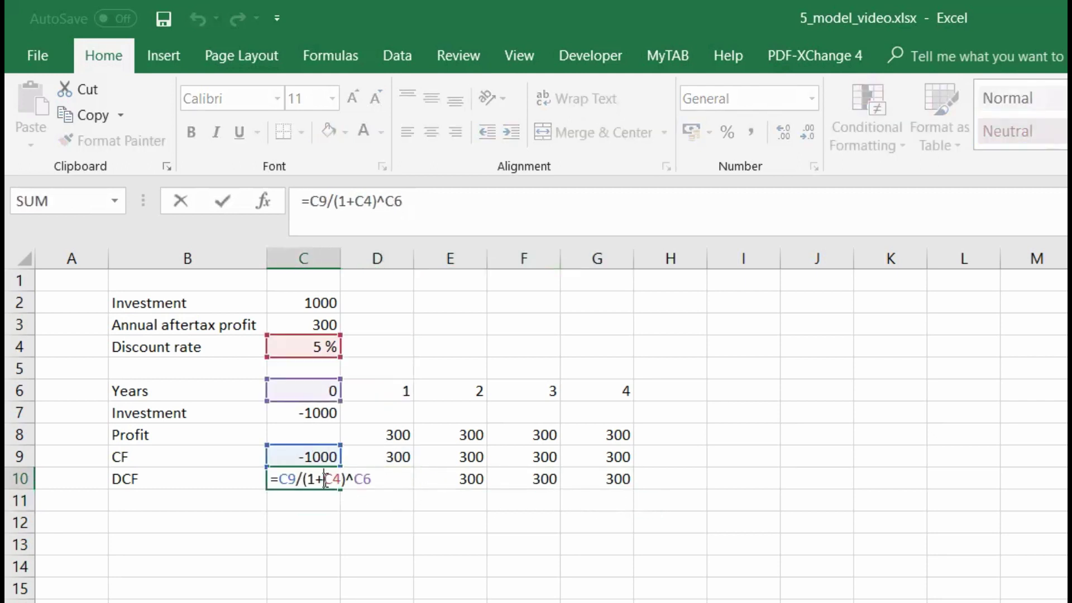
key(F4)
click(372, 479)
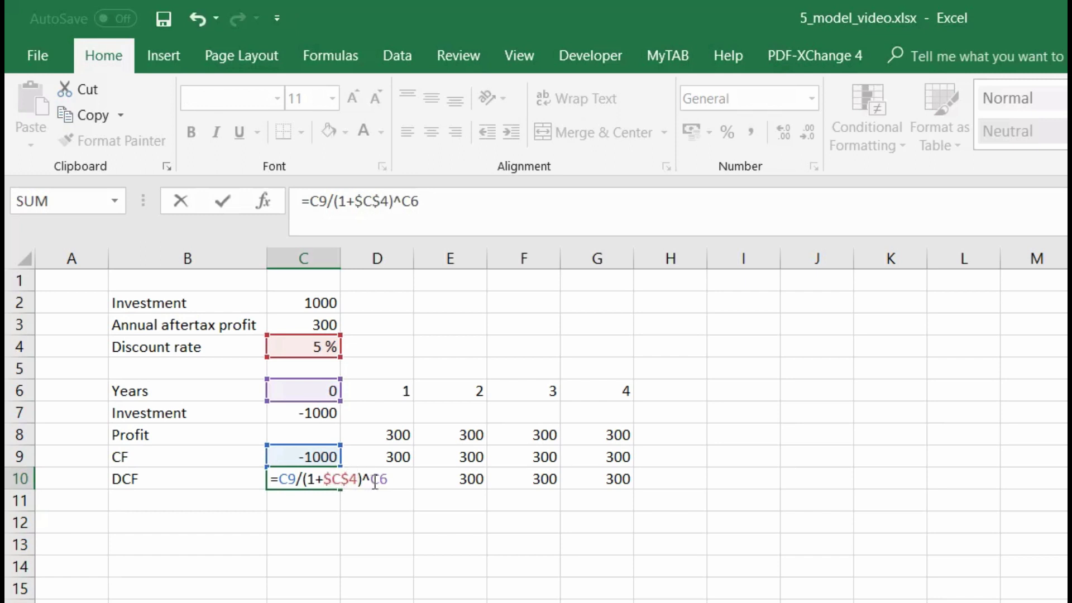
key(F4)
key(F4)
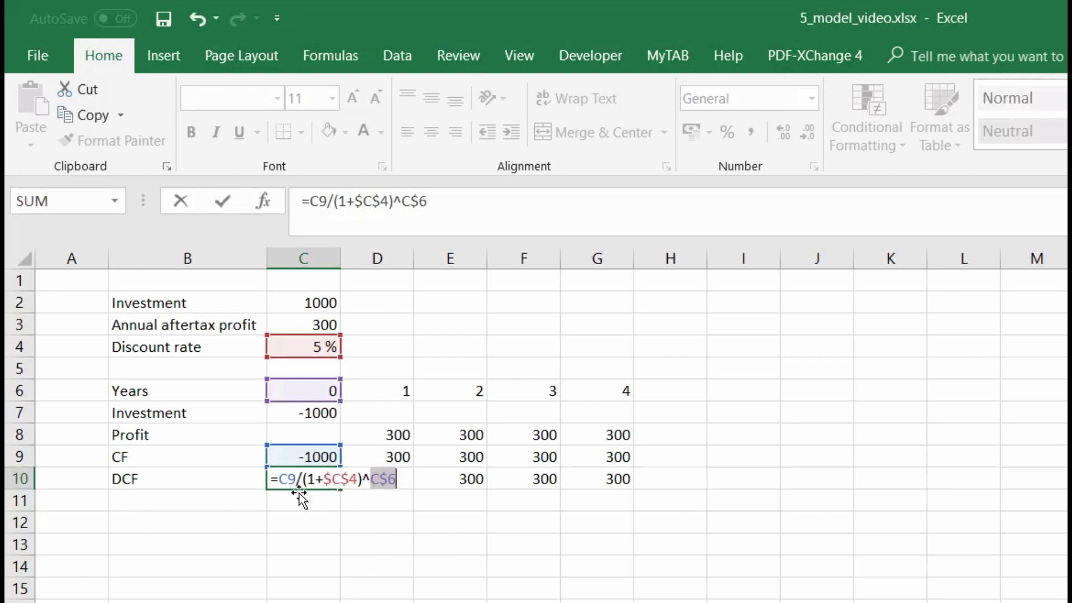
click(288, 479)
key(Return)
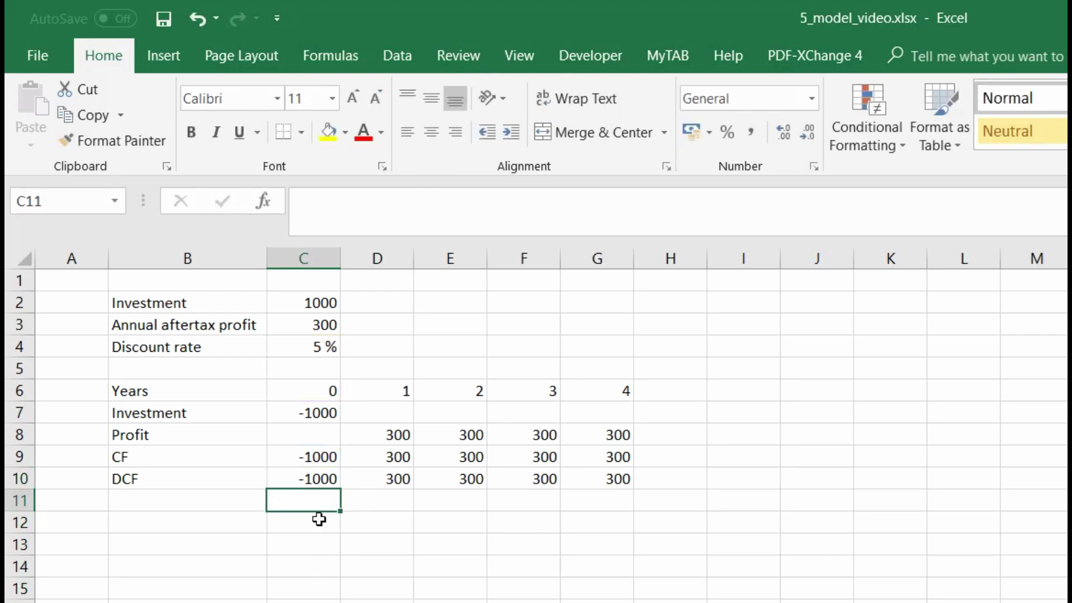
click(319, 482)
drag(341, 490, 600, 517)
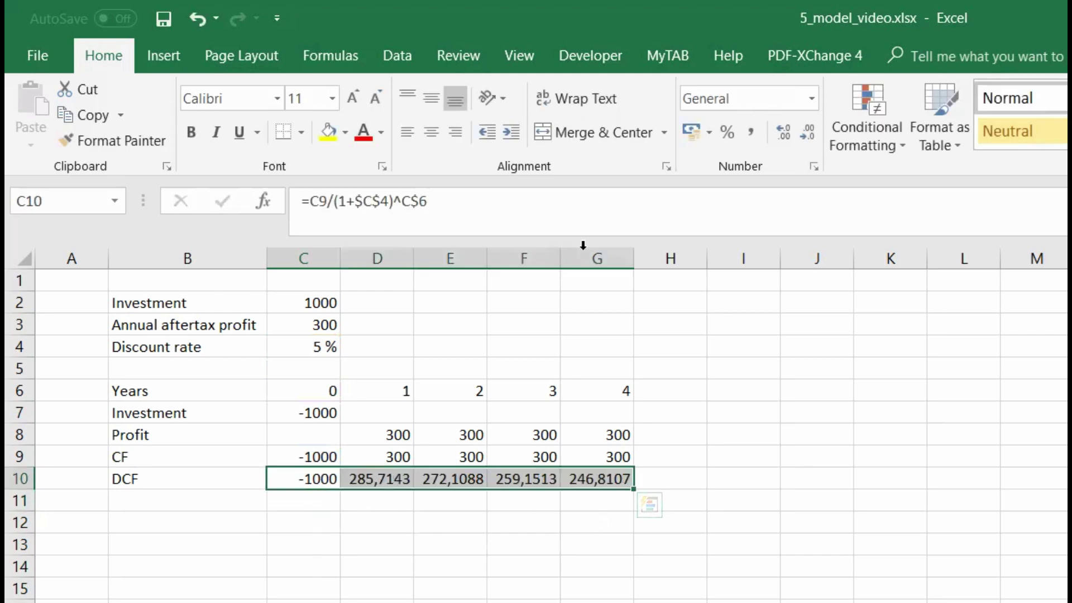
click(808, 132)
click(808, 132)
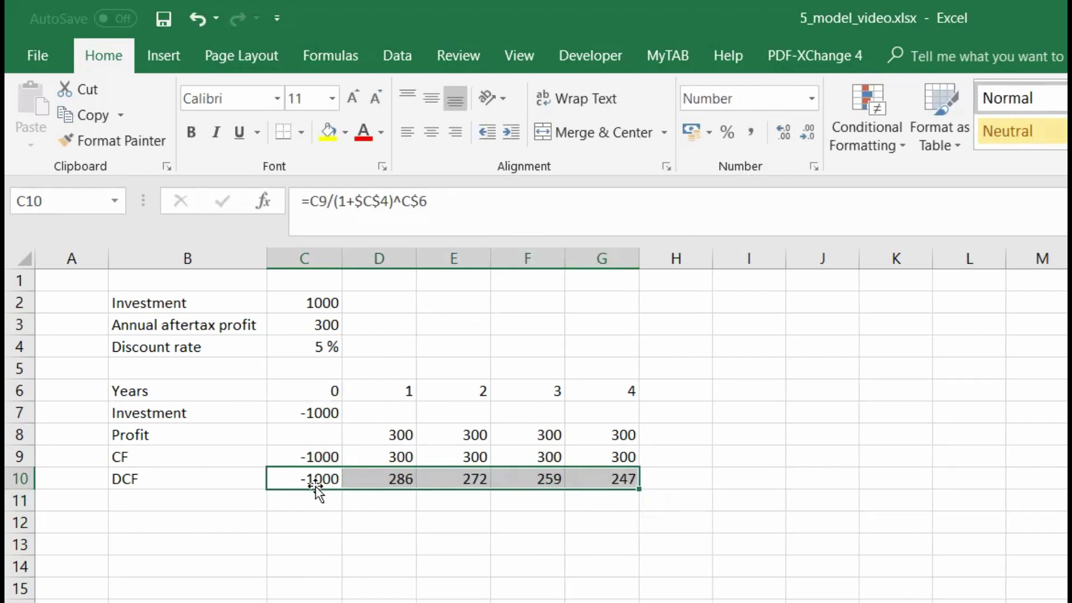
click(371, 478)
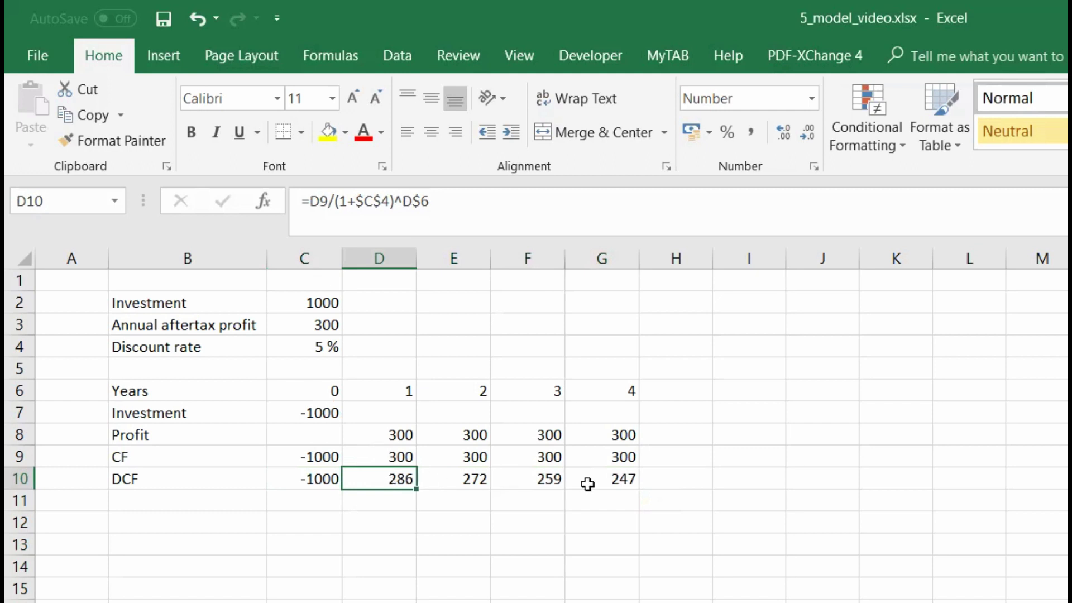
Step: Label B11 Cum DCF and enter =SUM($C$10:C10) in C11
click(234, 508)
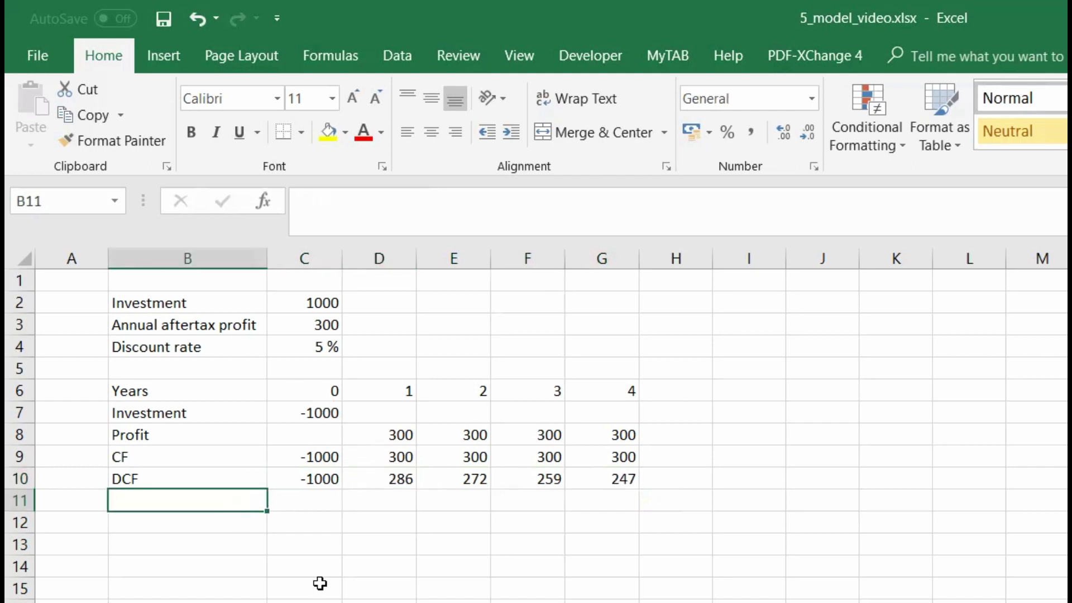
text(Cum DCF)
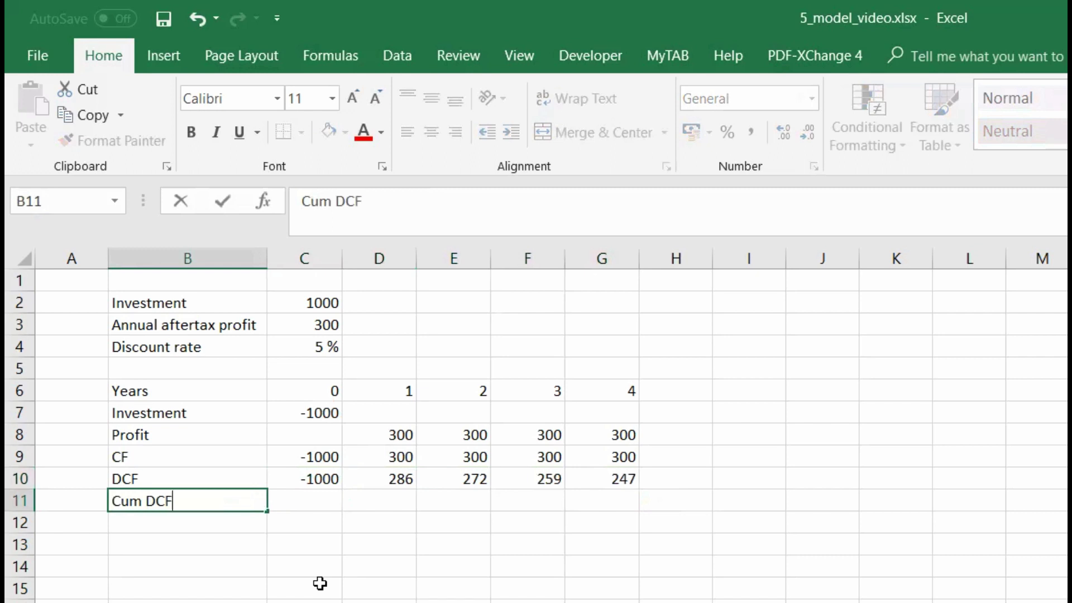
key(Return)
key(Right)
key(Up)
text(=SUM()
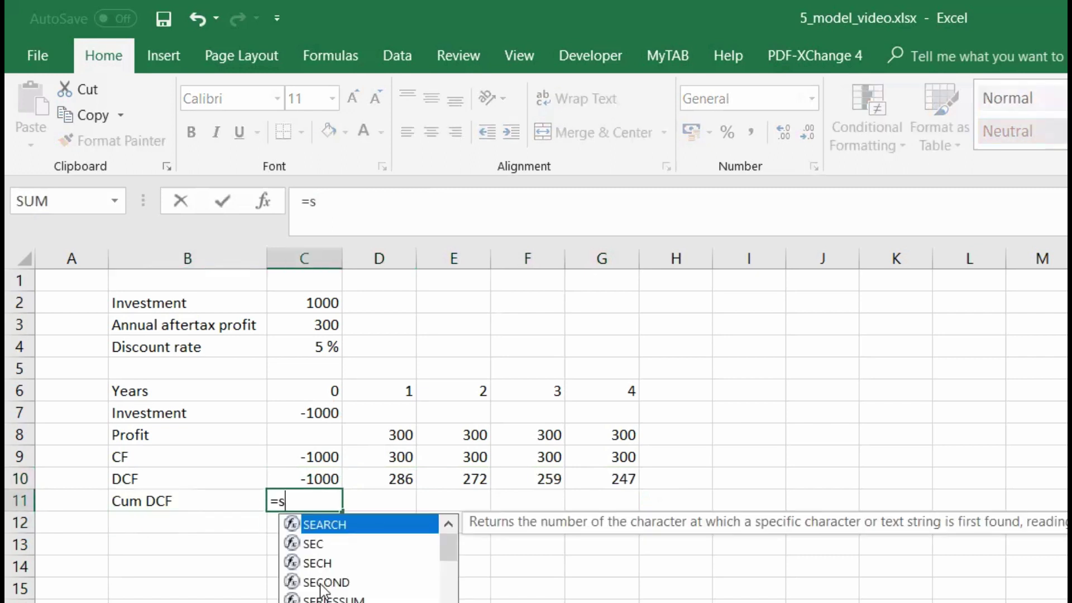
drag(319, 473, 323, 479)
key(F4)
key(F4)
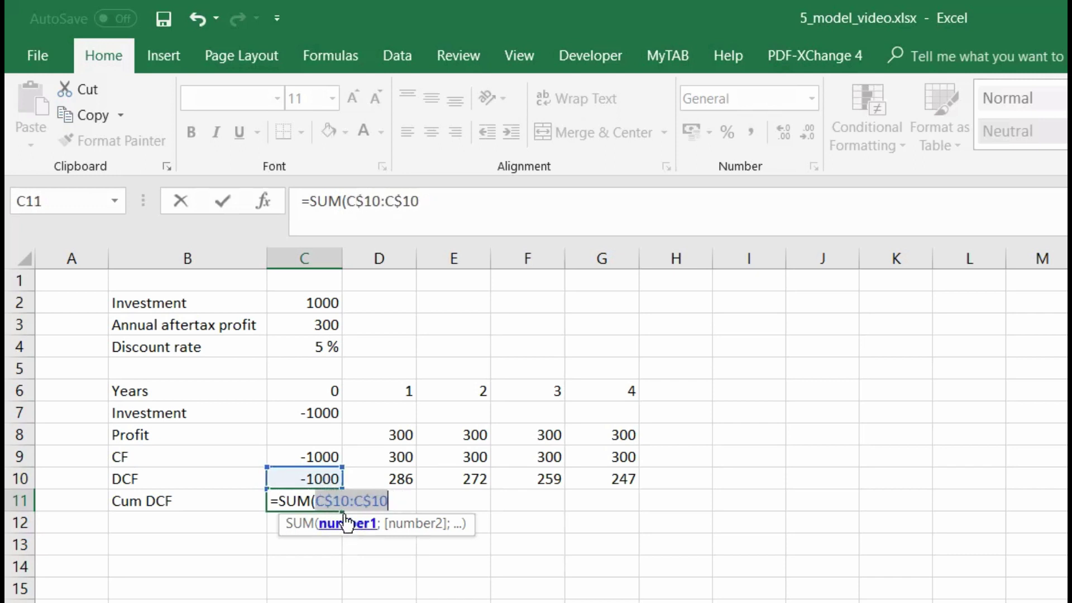
key(F4)
key(F4)
click(333, 500)
key(F4)
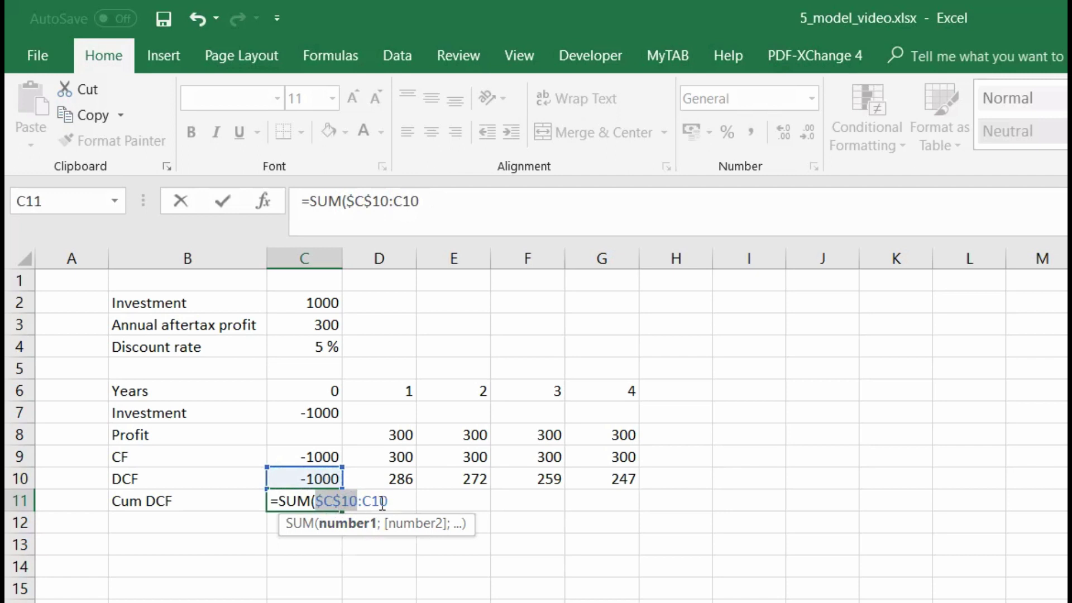
click(389, 501)
text())
key(Return)
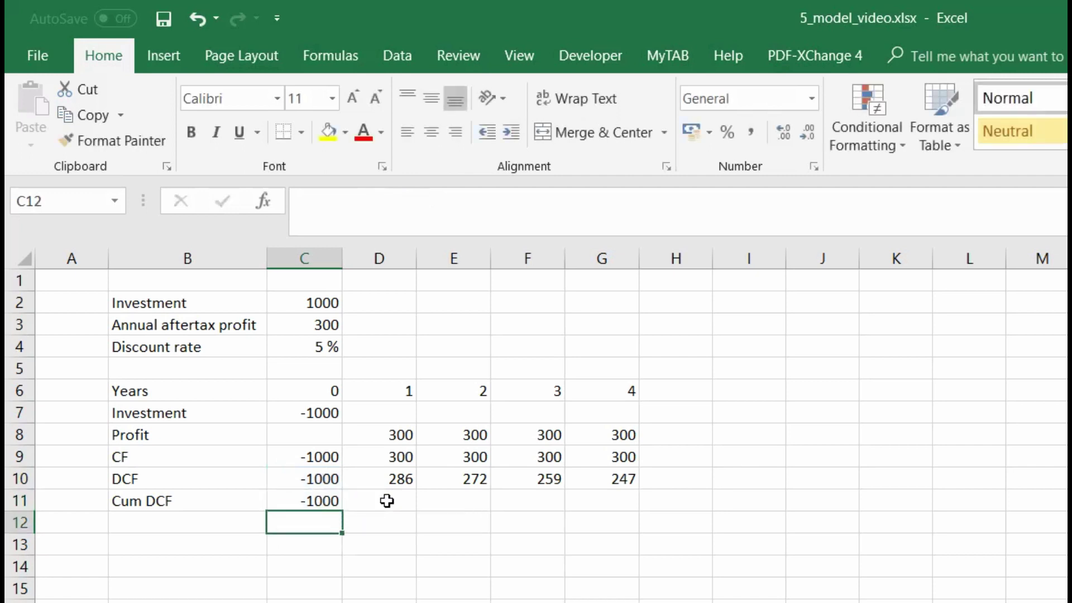
Step: Fill the cumulative sum across to G11 and verify it reads =SUM($C$10:G10)
click(319, 501)
drag(344, 510, 620, 517)
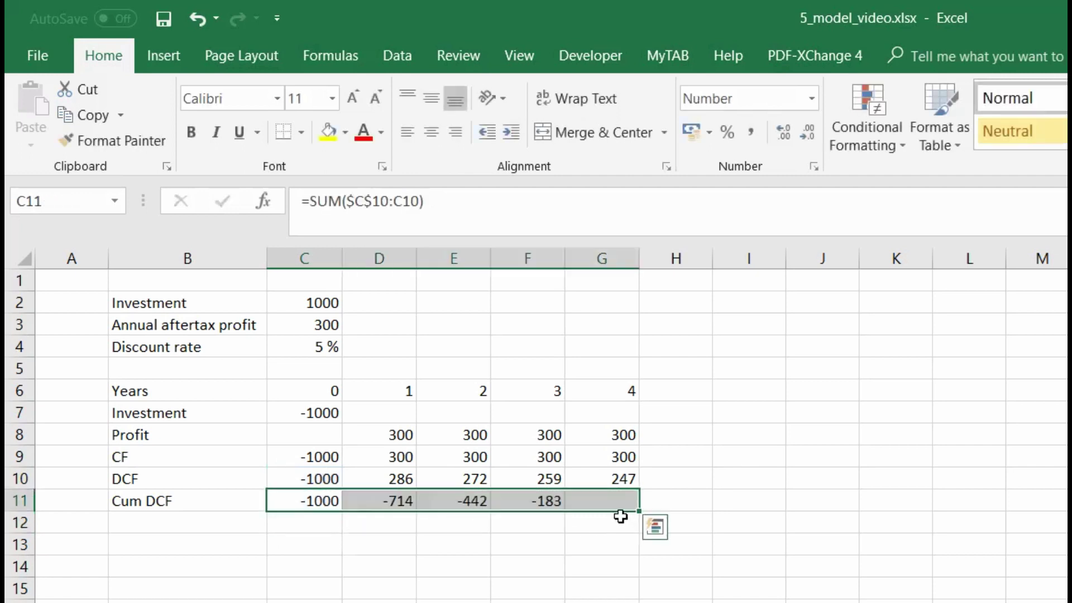
double_click(621, 501)
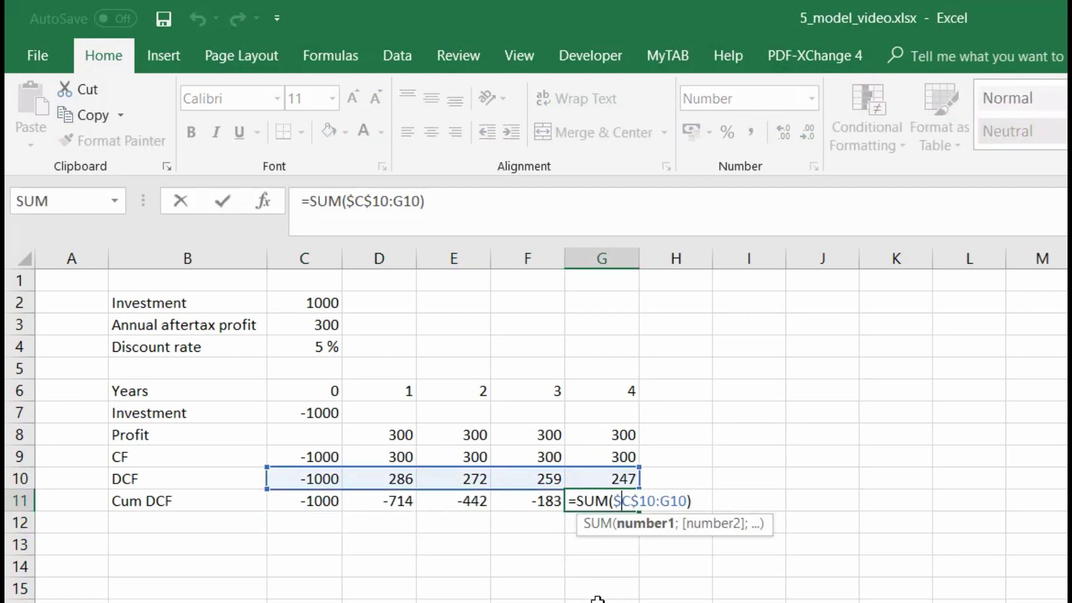
key(Escape)
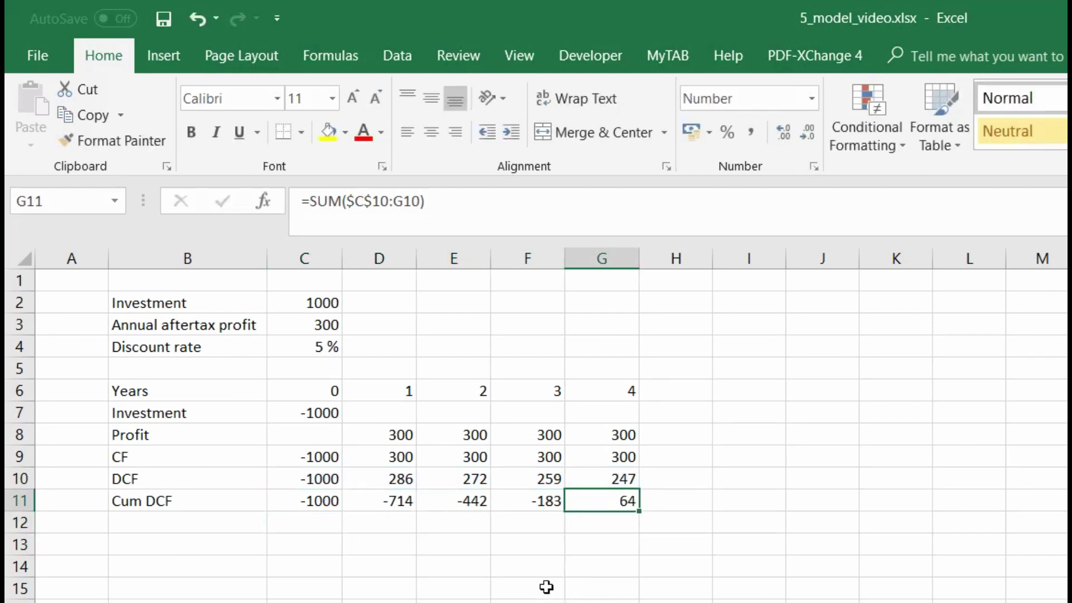
drag(341, 489, 562, 498)
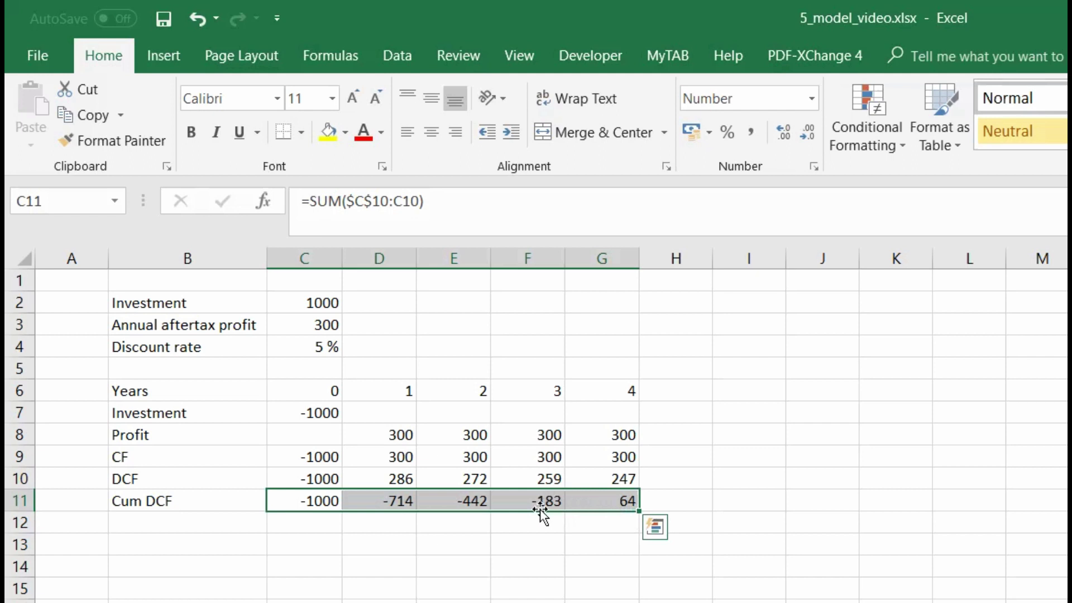
click(615, 504)
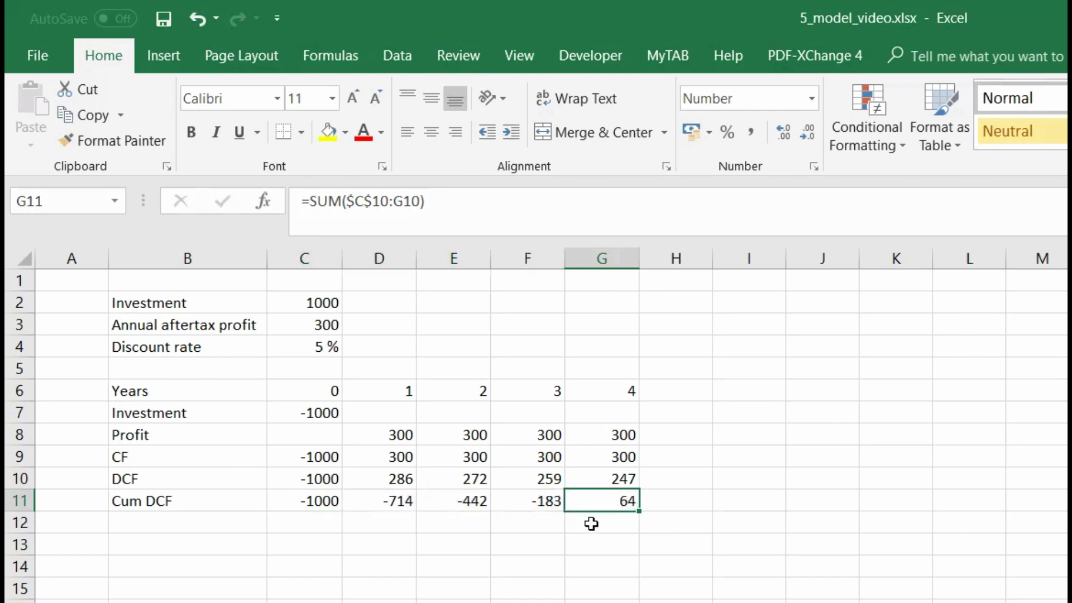
double_click(609, 501)
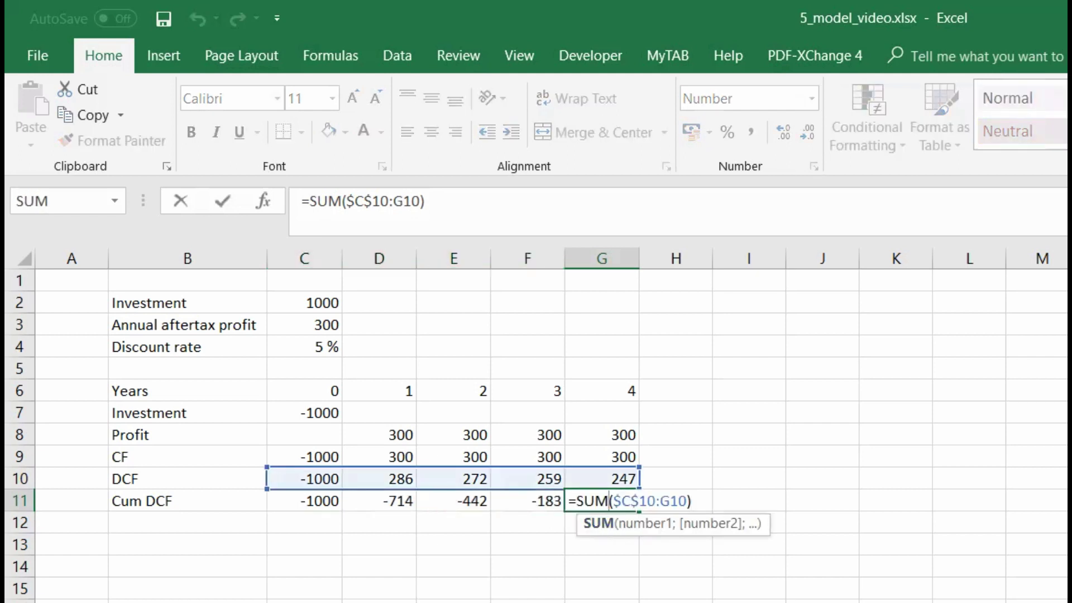
Step: Label B12 NPV and set C12 to =G11, showing 64
click(228, 516)
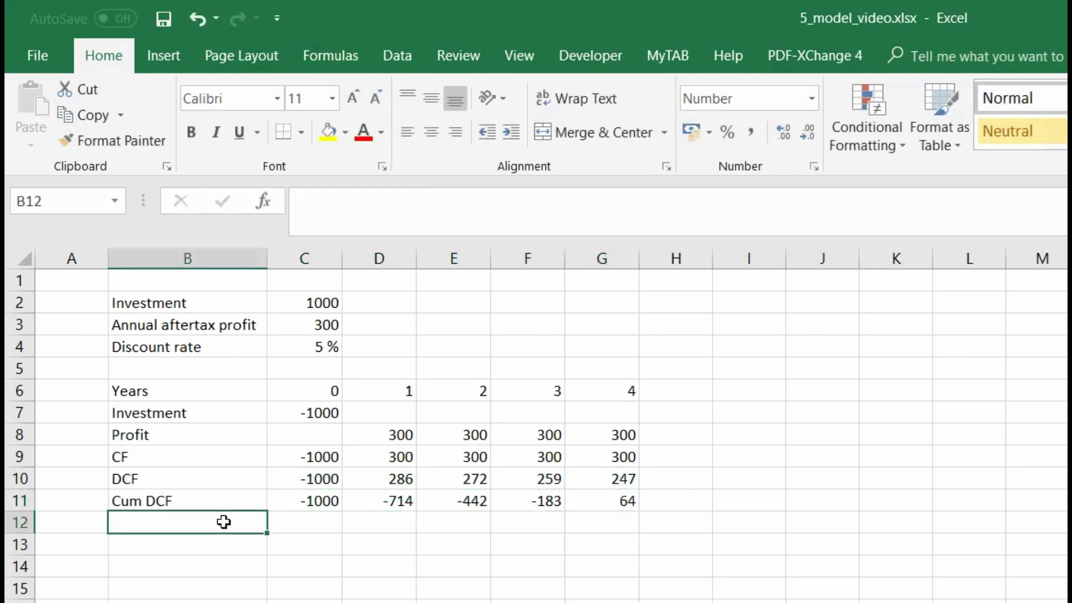
text(NPV)
key(Return)
key(Up)
key(Right)
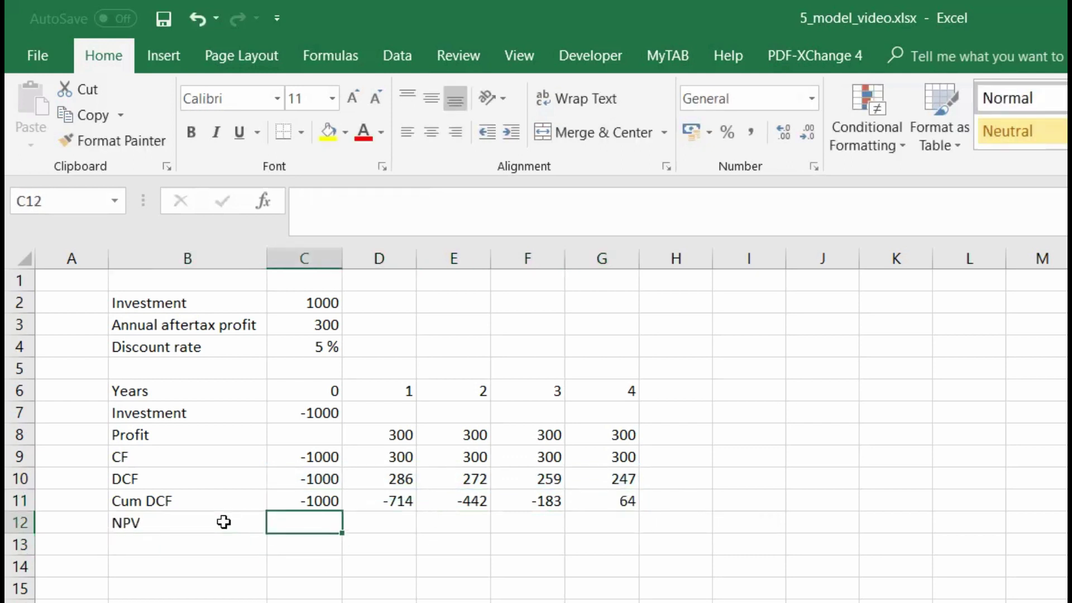
text(=)
click(581, 502)
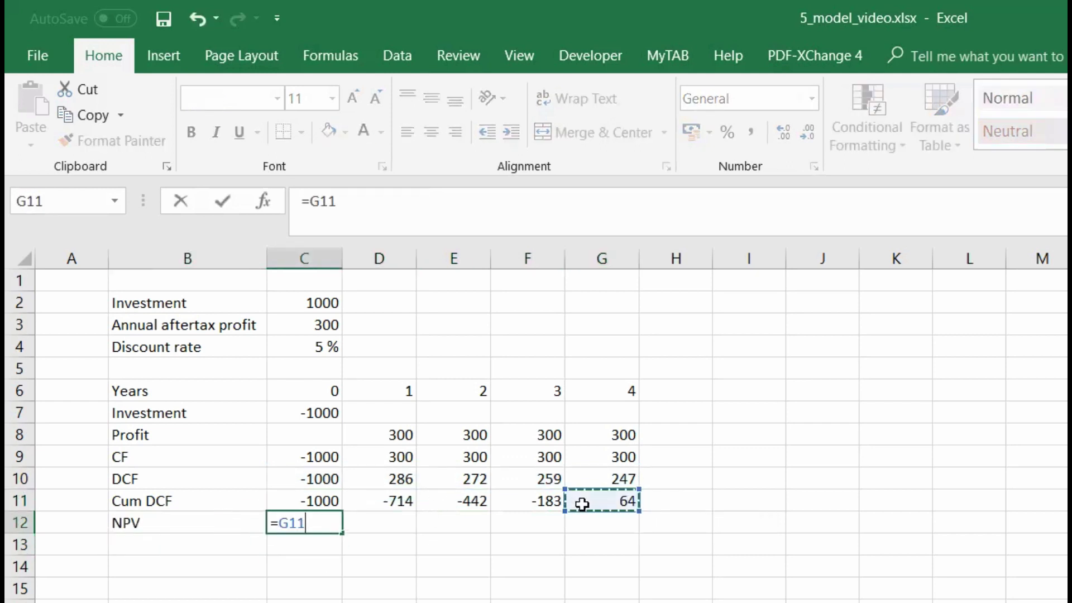
key(Return)
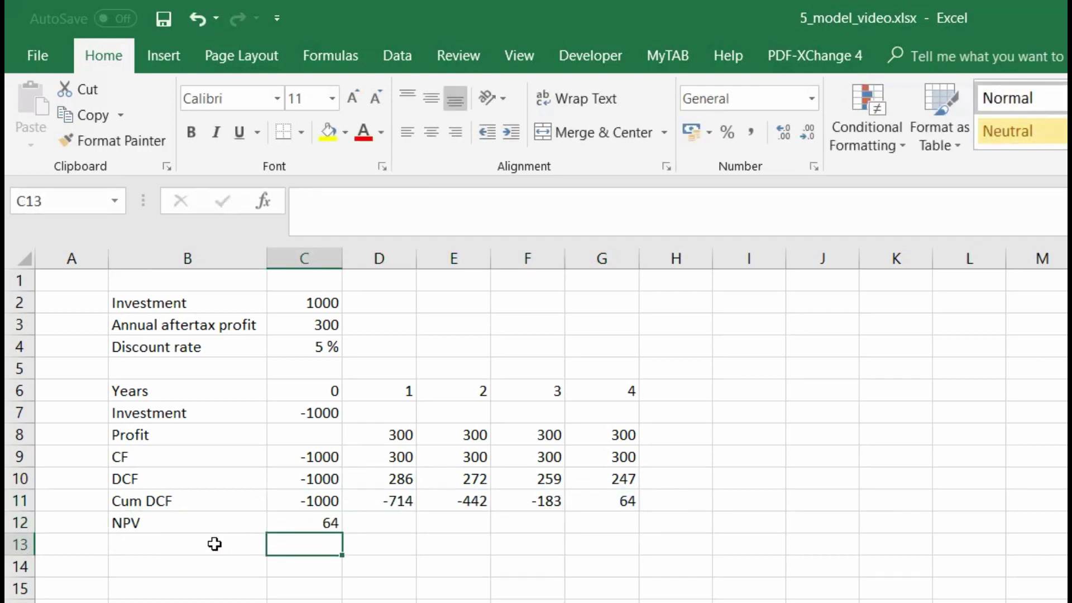
Step: Enter an NPV function in C13 using rate C4 over the CF row
text(=)
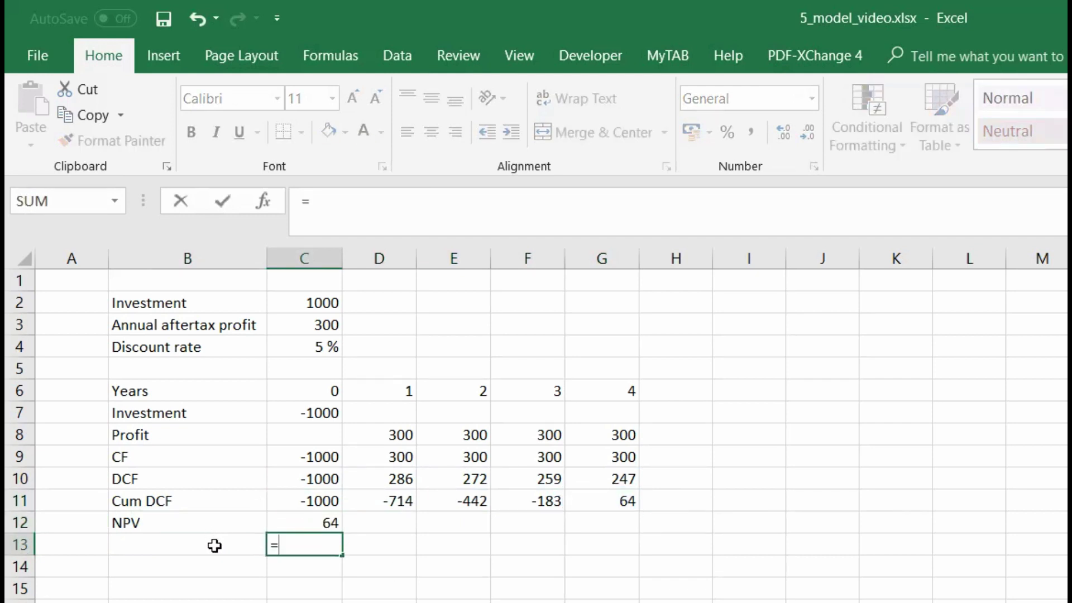
text(NPF)
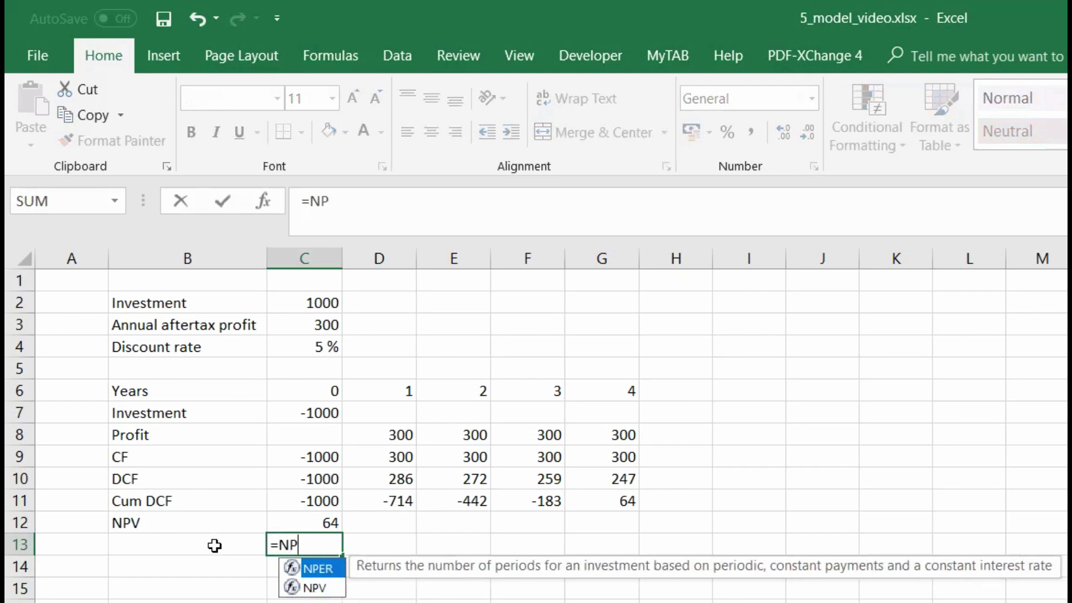
key(BackSpace)
key(BackSpace)
key(BackSpace)
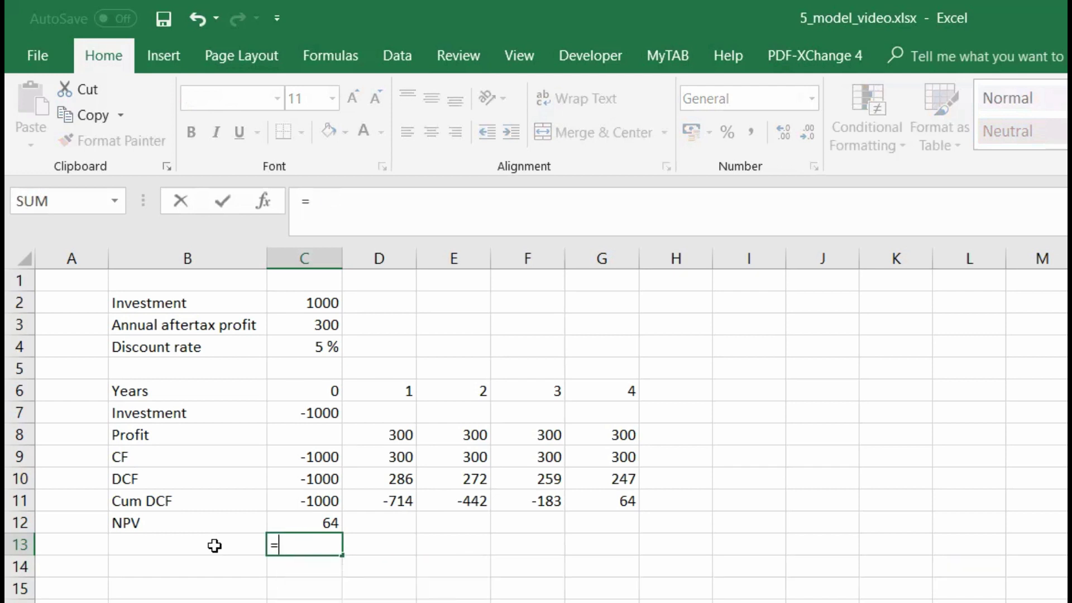
key(Escape)
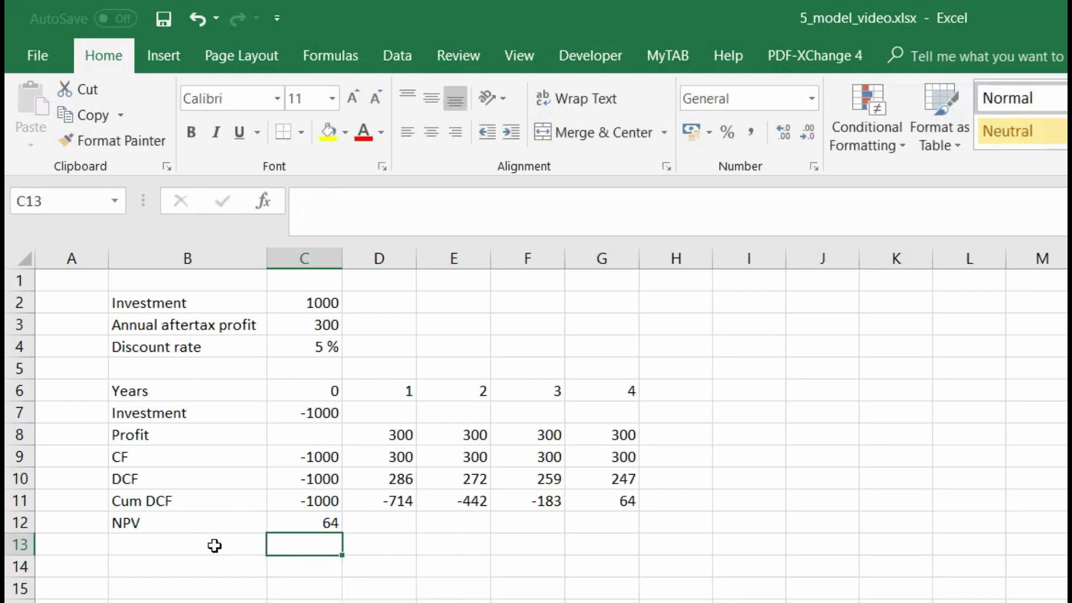
text(=NPV)
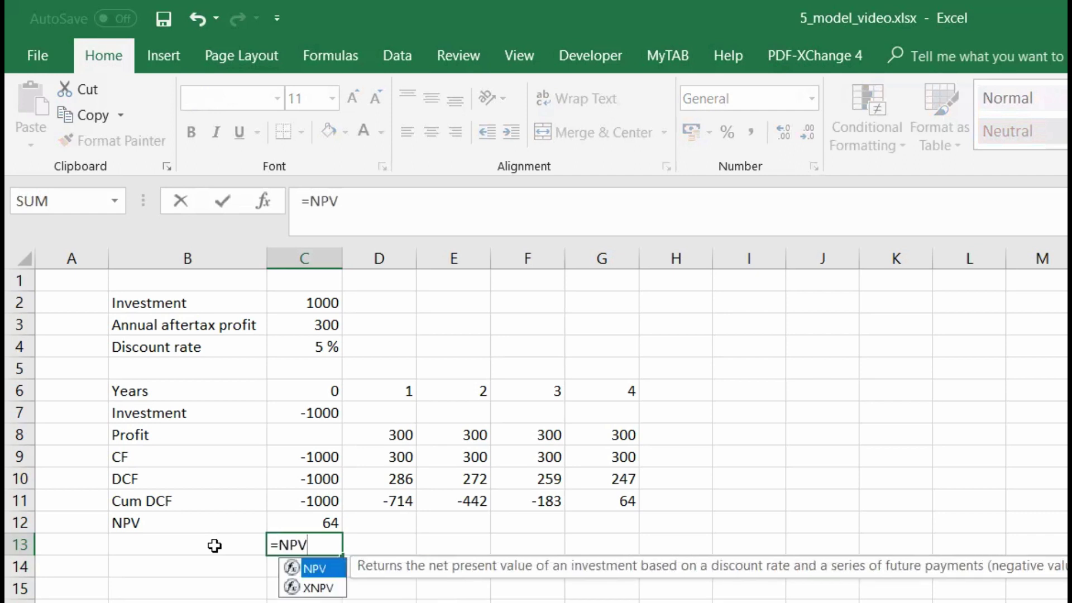
text(()
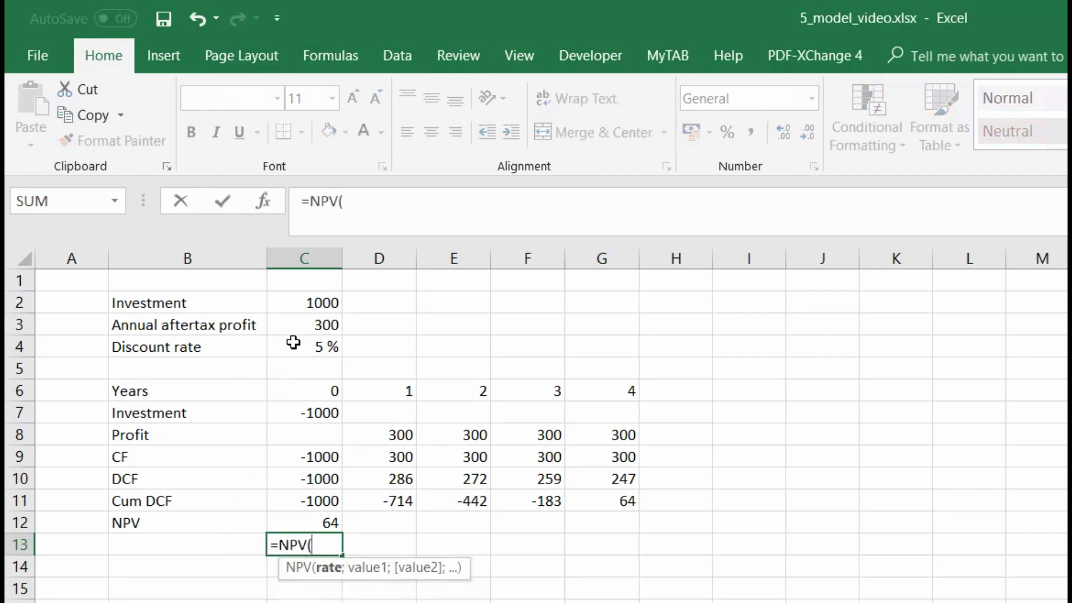
click(294, 343)
text(;)
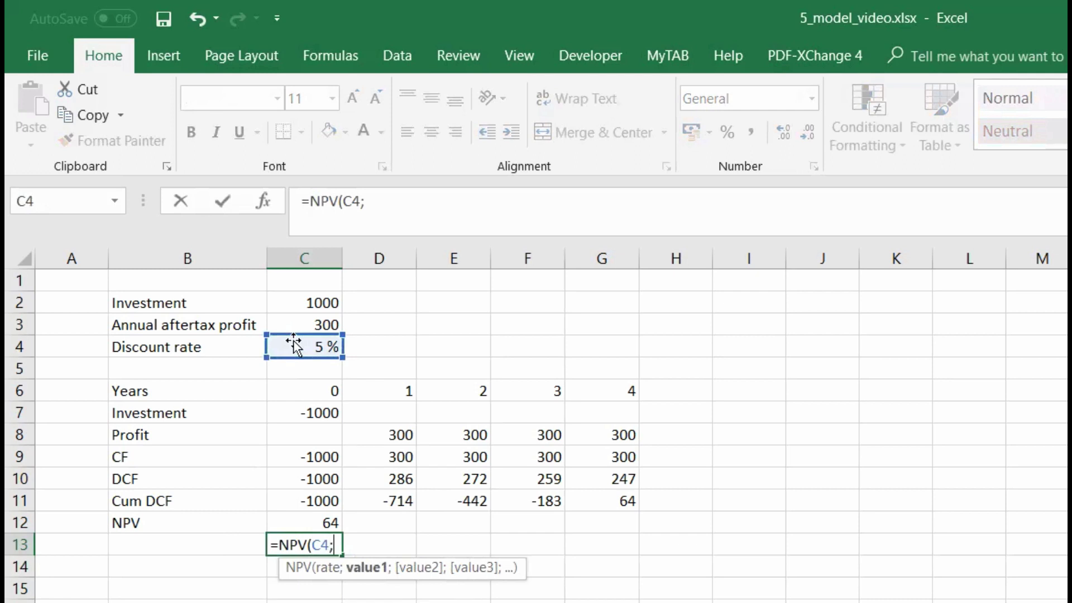
drag(317, 455, 581, 454)
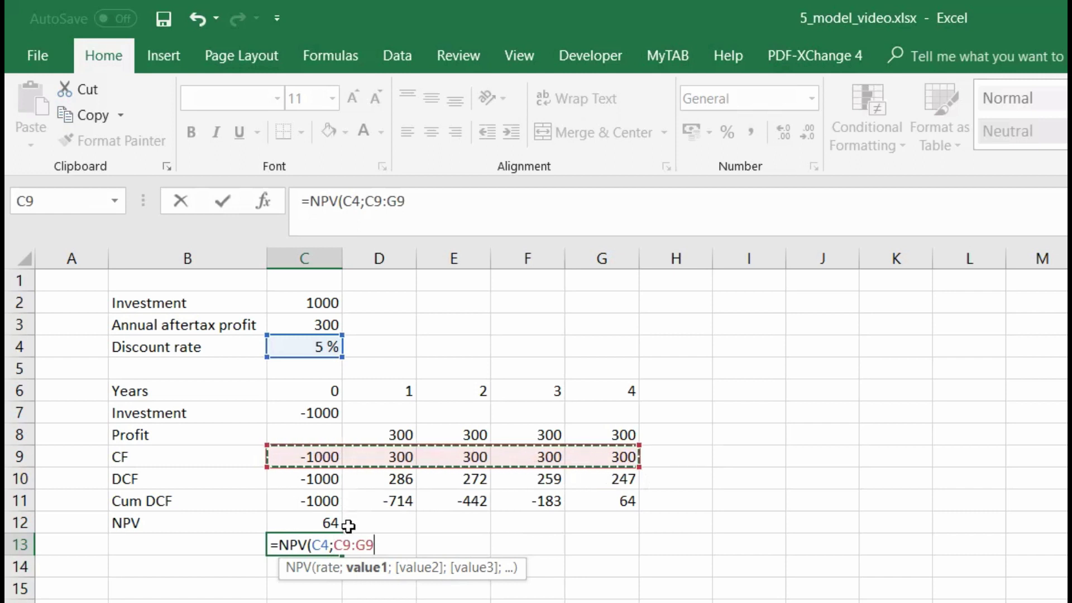
key(Return)
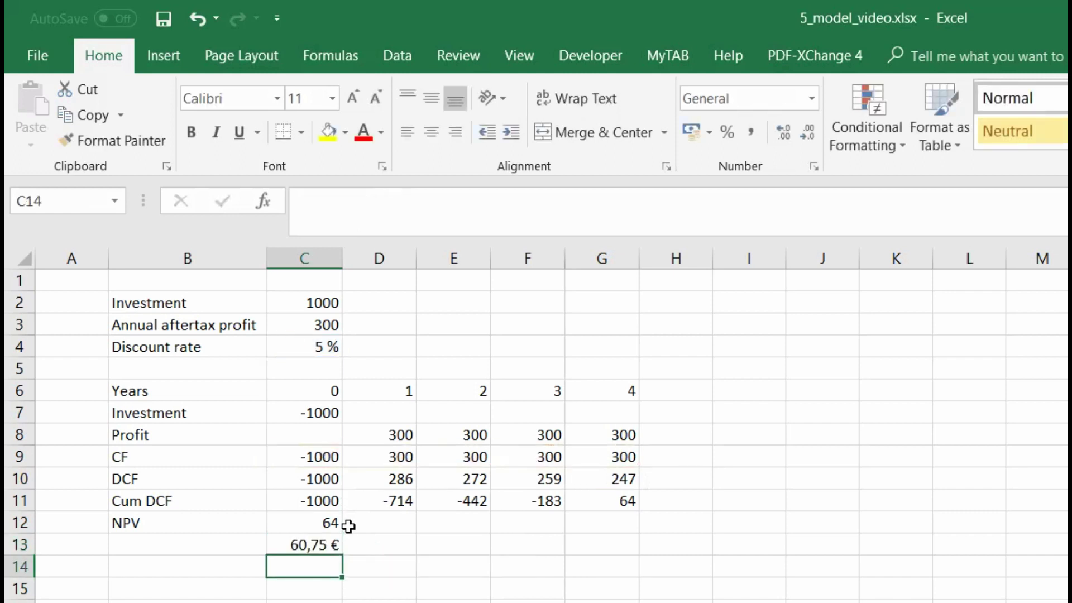
Step: Correct C13 to =NPV(C4;D9:G9)+C9, giving 63,79 €
click(328, 545)
drag(328, 521, 328, 549)
double_click(319, 545)
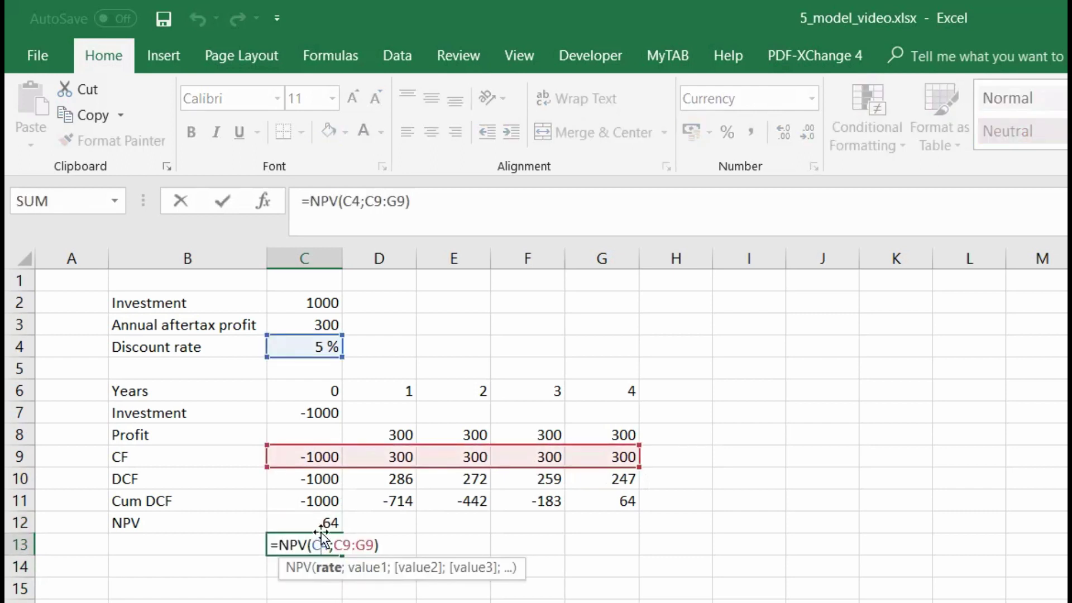
drag(268, 465, 345, 461)
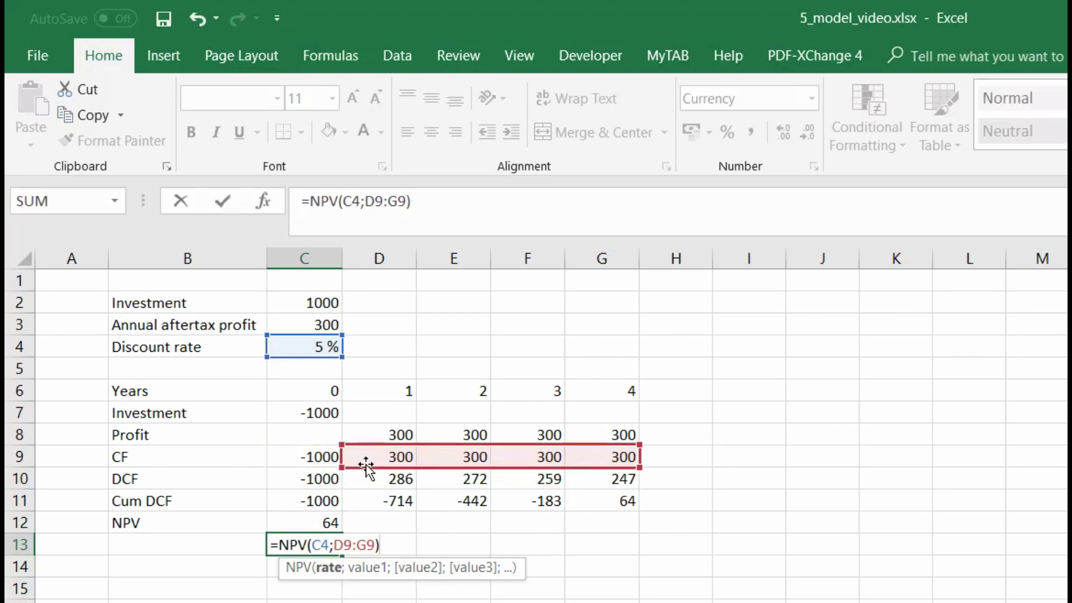
text(+)
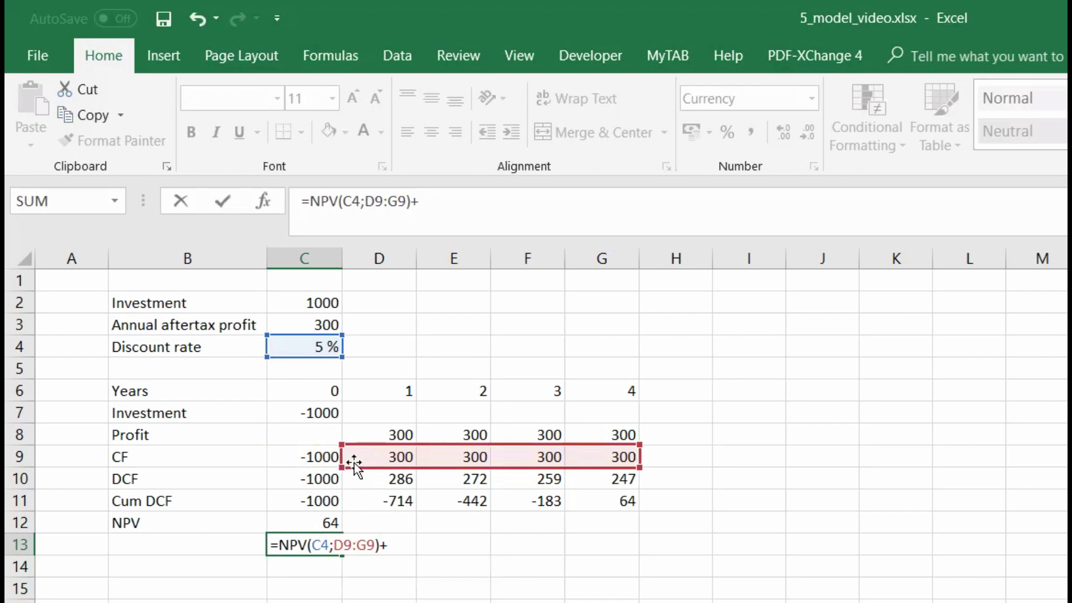
click(320, 455)
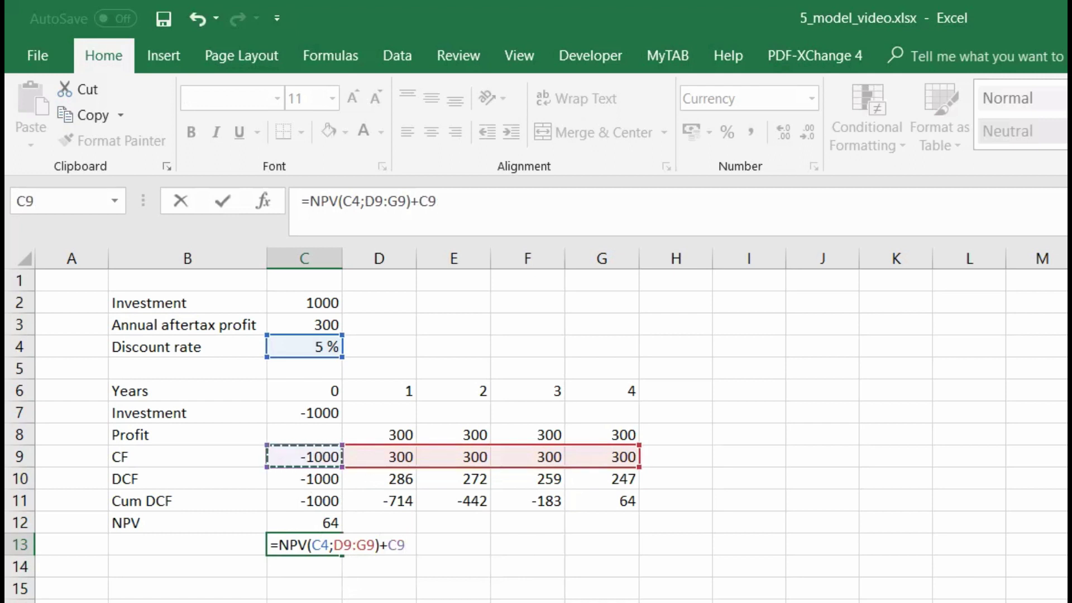
key(Return)
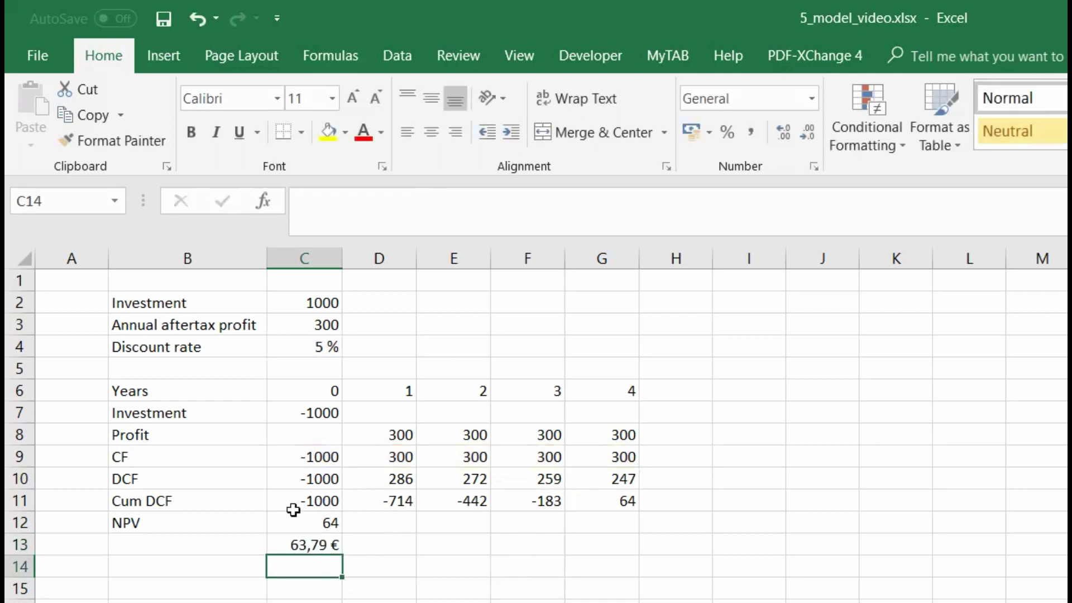
Step: Copy C13's currency format onto C12 so both NPV results read 63,79 €
click(302, 544)
click(112, 141)
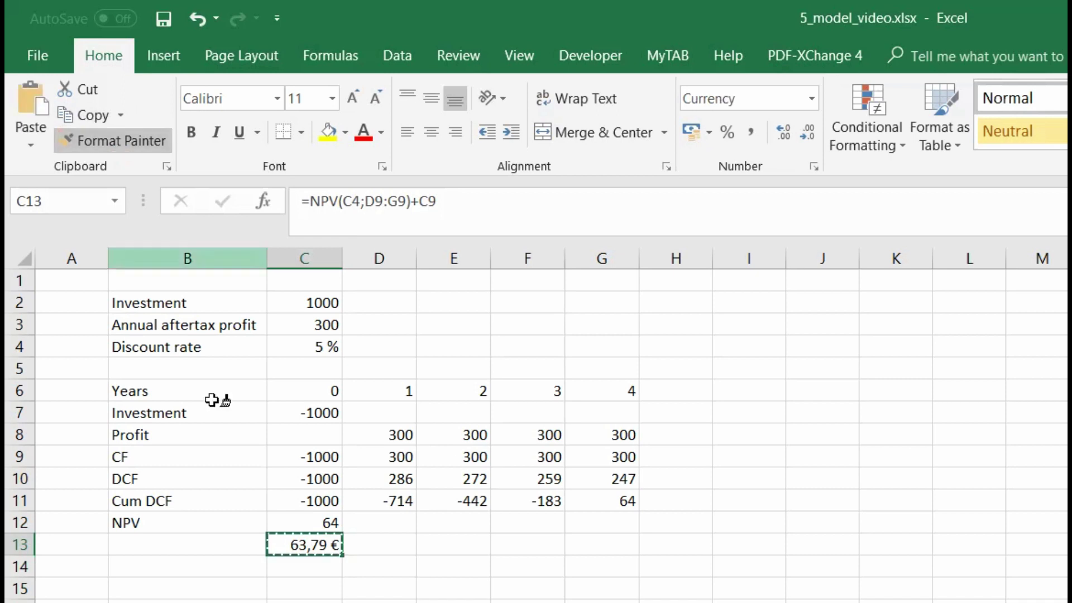
click(301, 521)
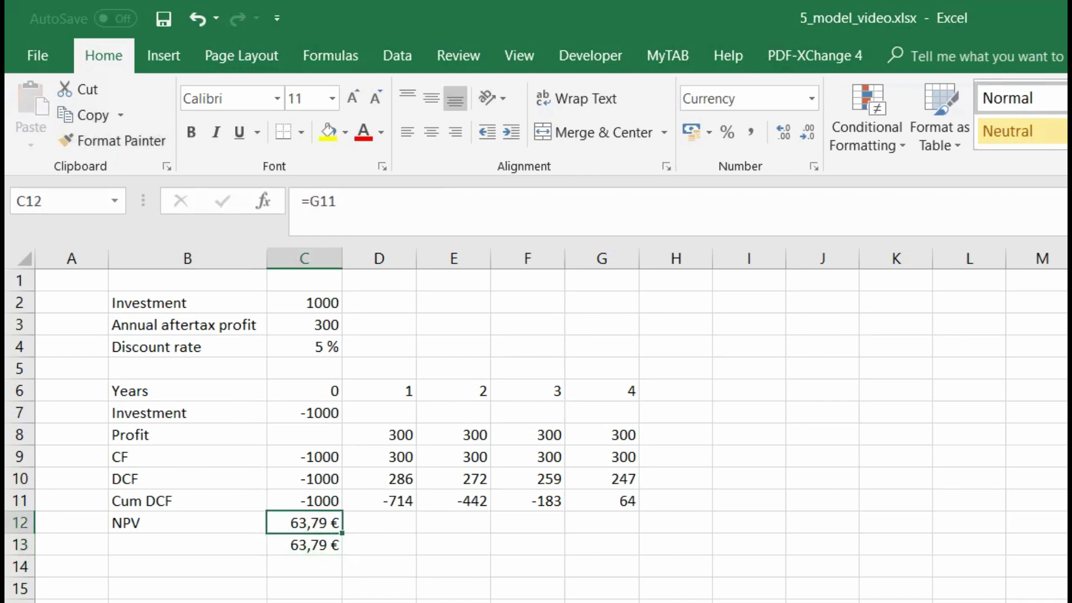
Step: Label B14 as IRR and select C14 beside it, with the Data tab shown
click(213, 581)
click(212, 574)
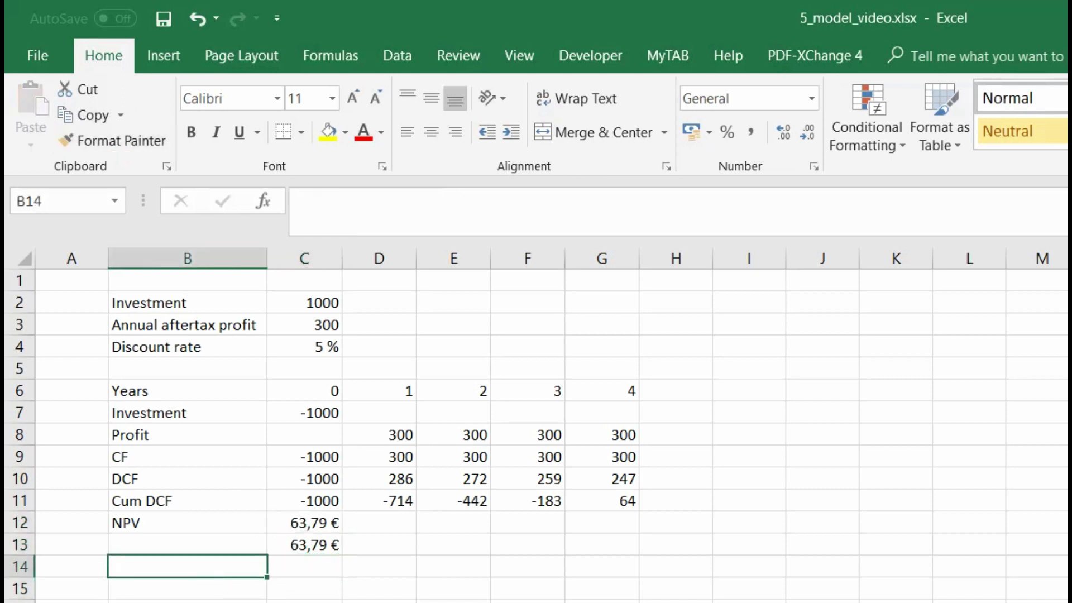
text(IRR)
key(Return)
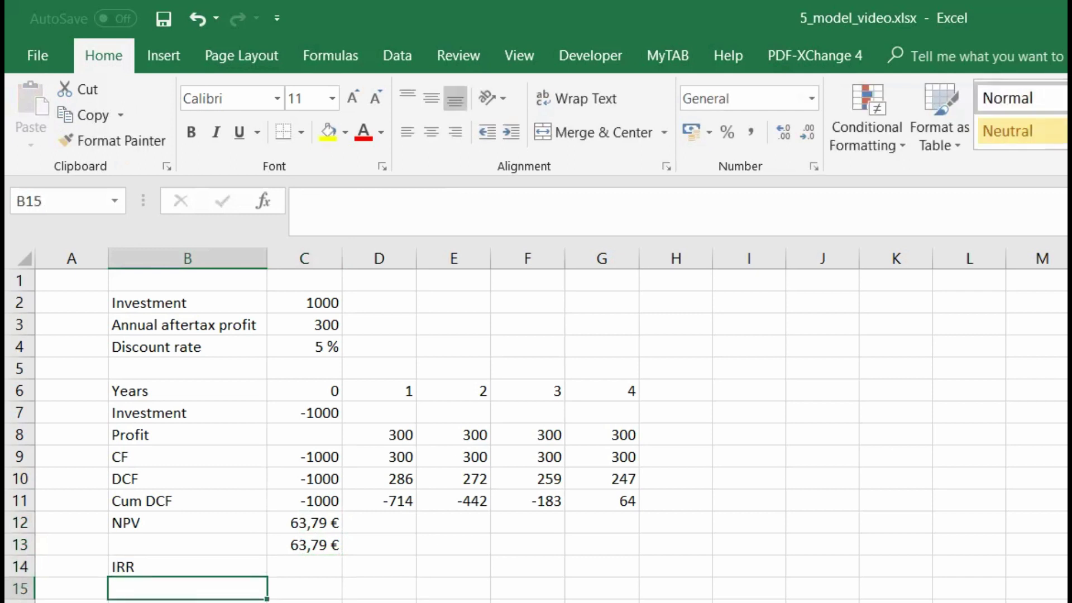
click(305, 565)
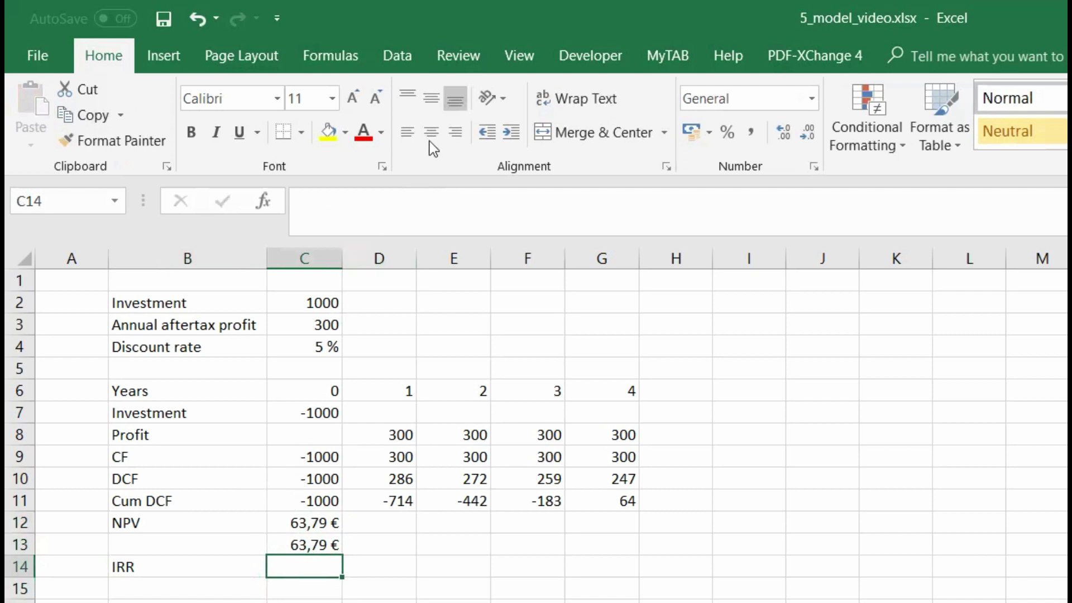
click(410, 59)
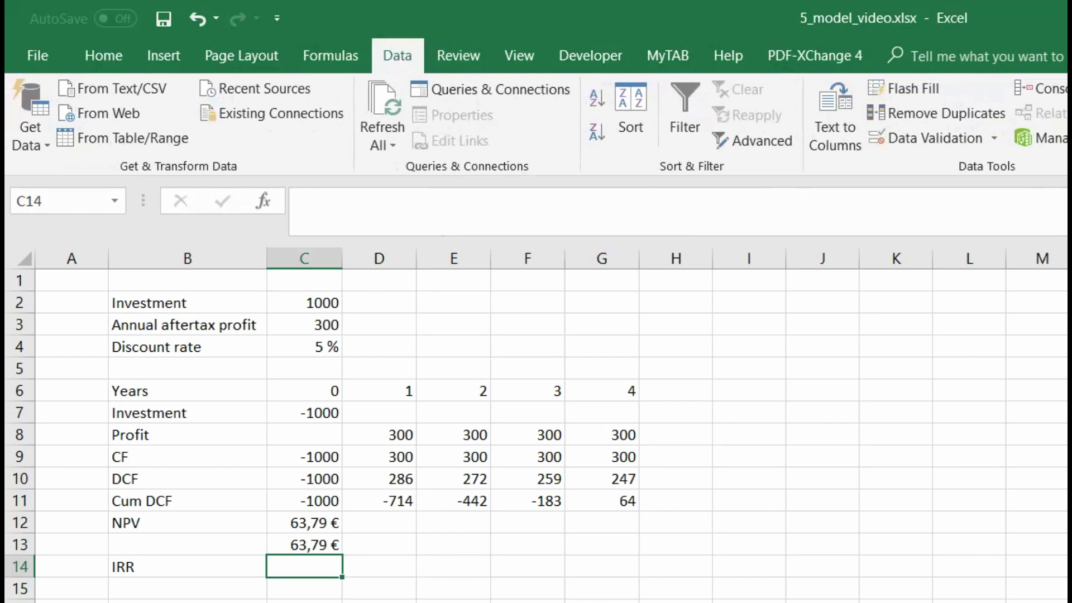
key(alt+a)
key(w)
key(g)
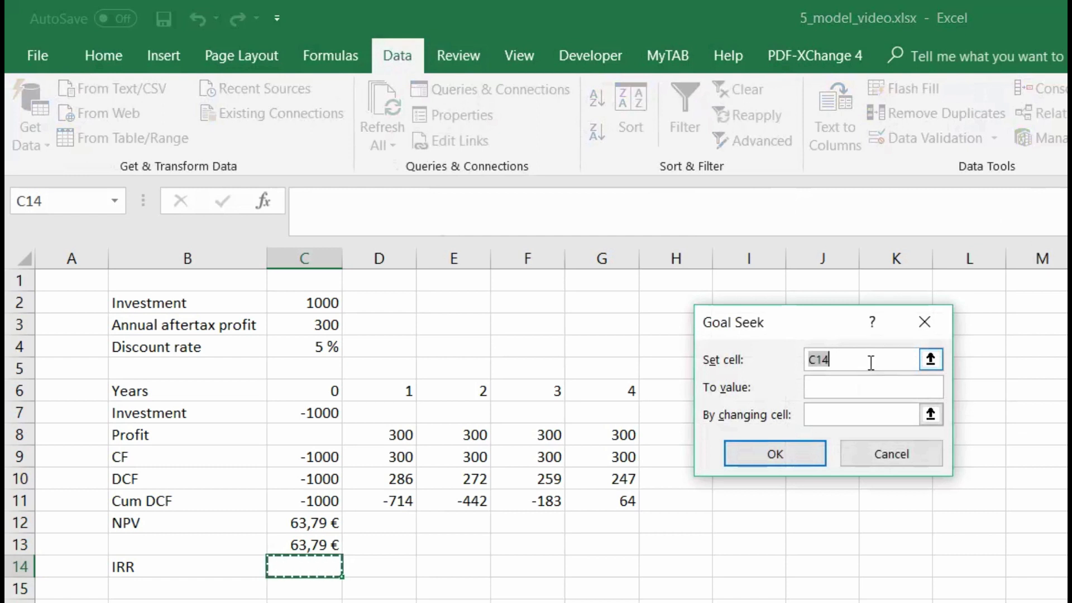
click(323, 523)
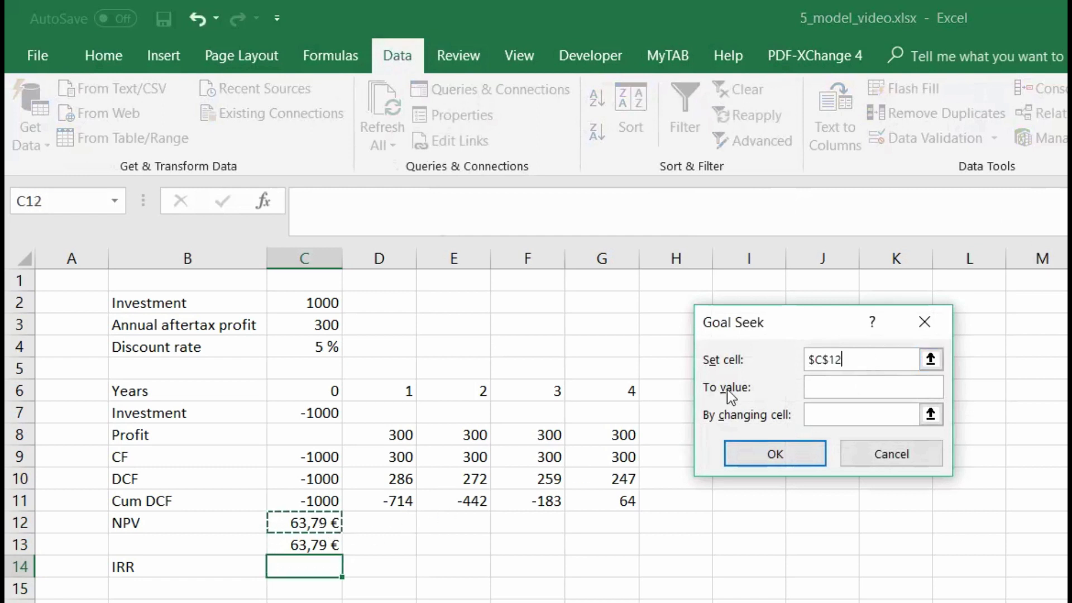
click(814, 385)
text(0)
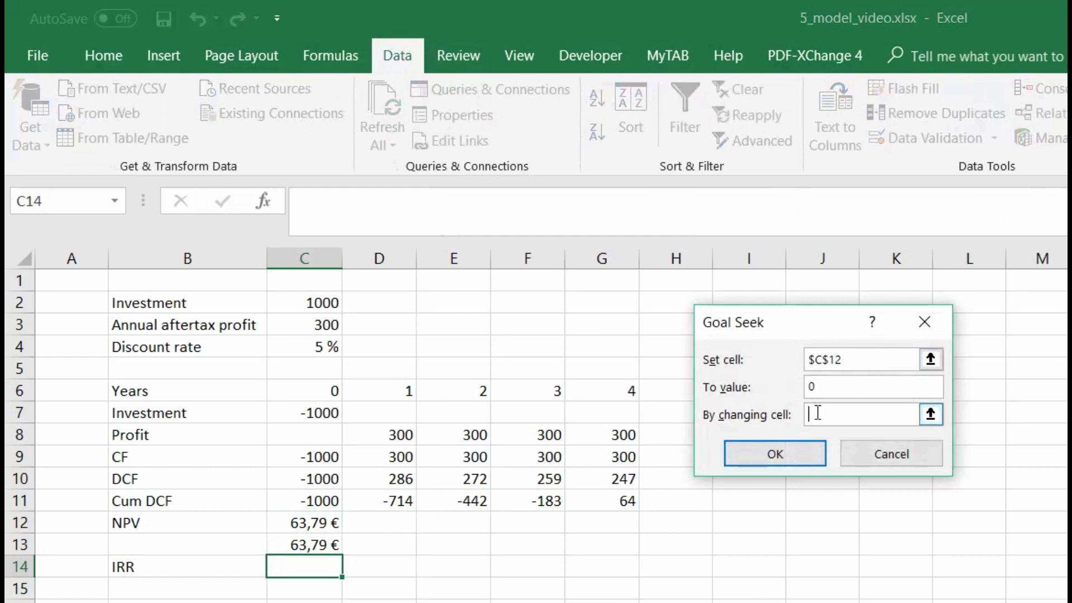
click(321, 353)
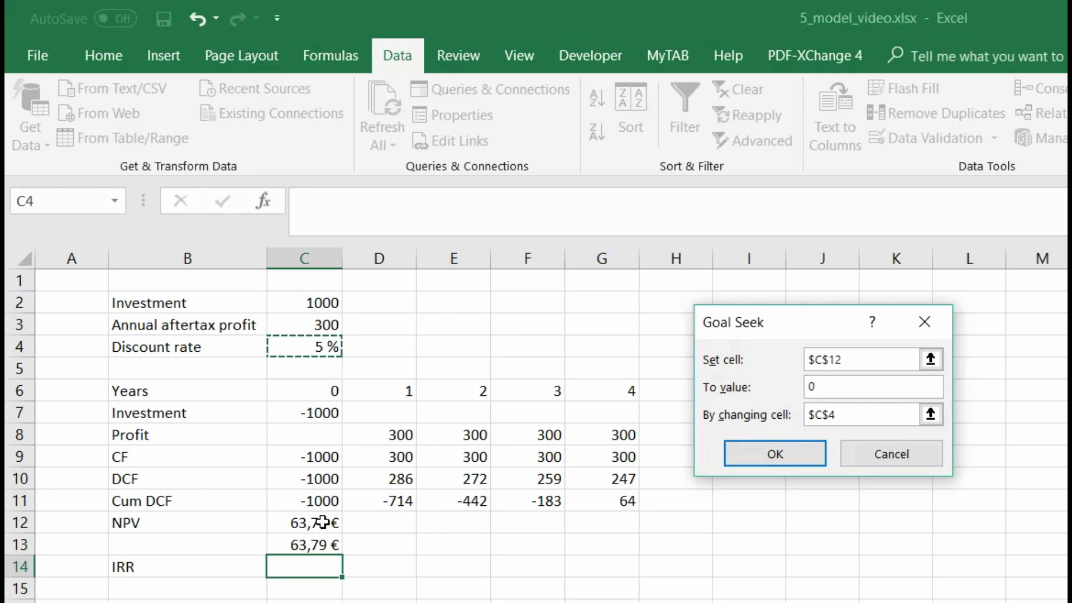
click(729, 455)
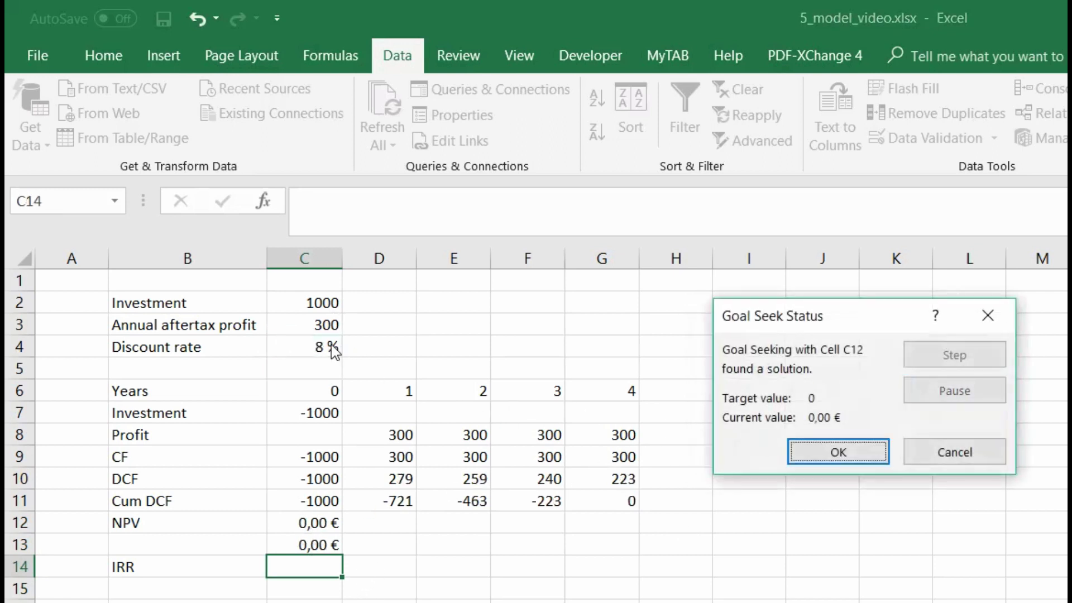
click(796, 450)
Step: Undo the goal seek change and enter =IRR(C9:G9) in C14, returning 8 %
key(ctrl+z)
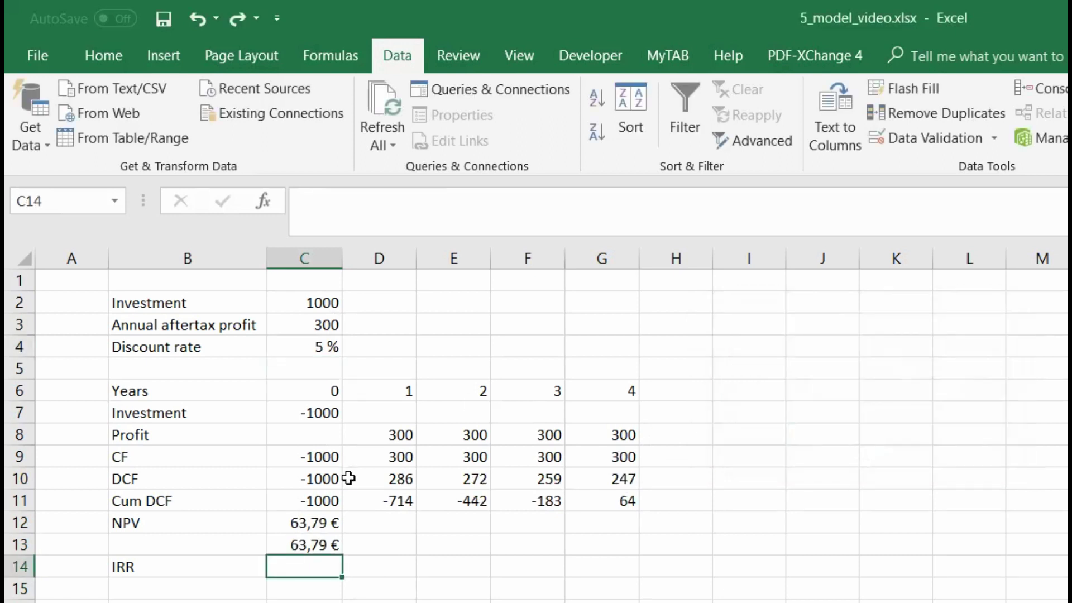
text(=Irr)
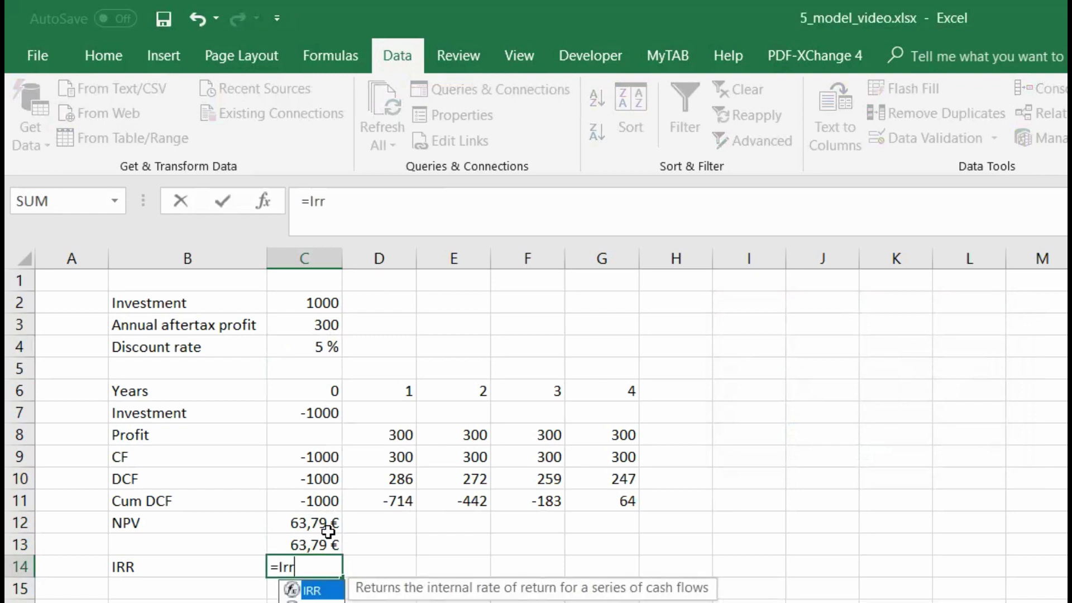
key(Tab)
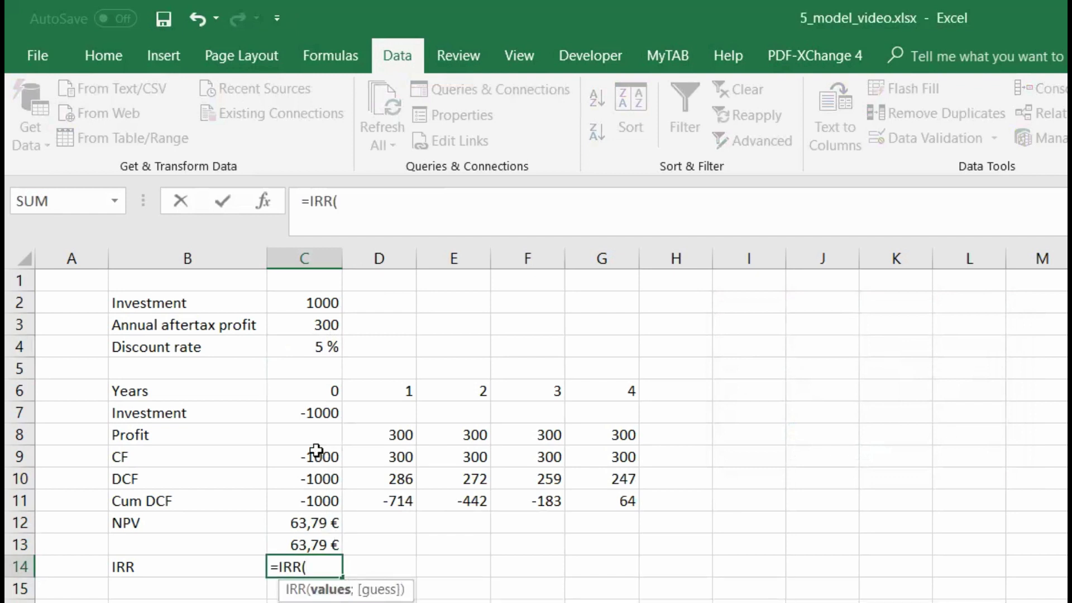
drag(316, 452, 584, 456)
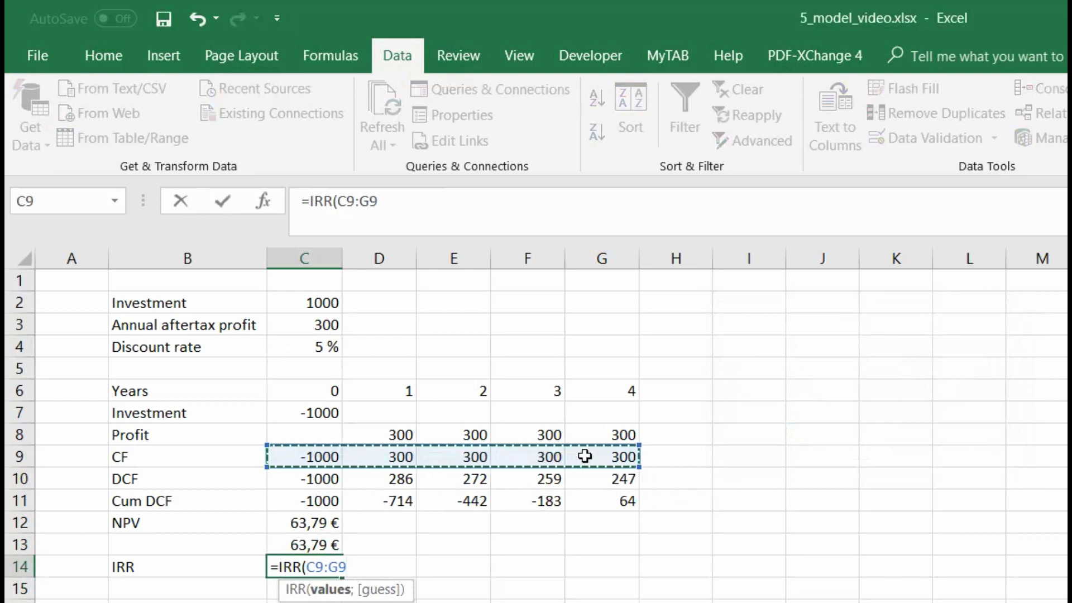
key(Return)
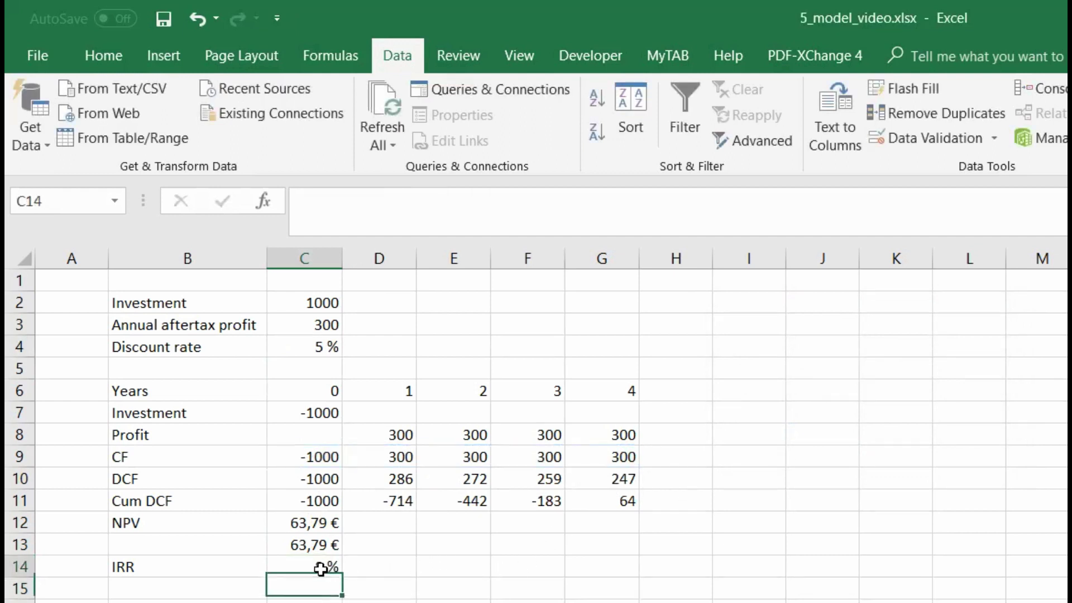
click(321, 569)
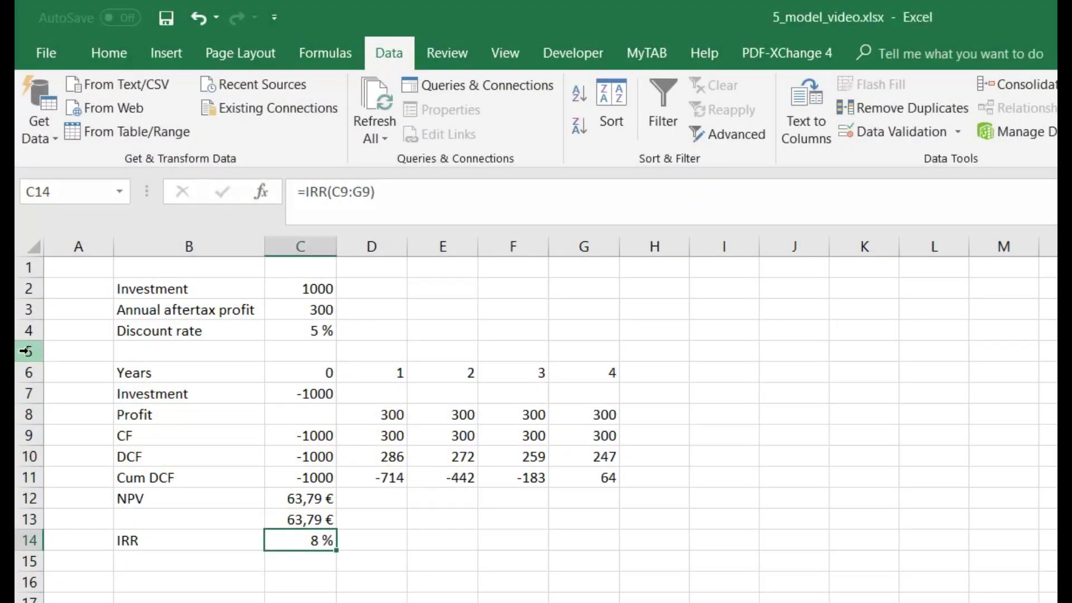
Step: Insert a new row 5 labelled Inflation rate with the value 2 %
click(28, 351)
right_click(28, 350)
click(58, 505)
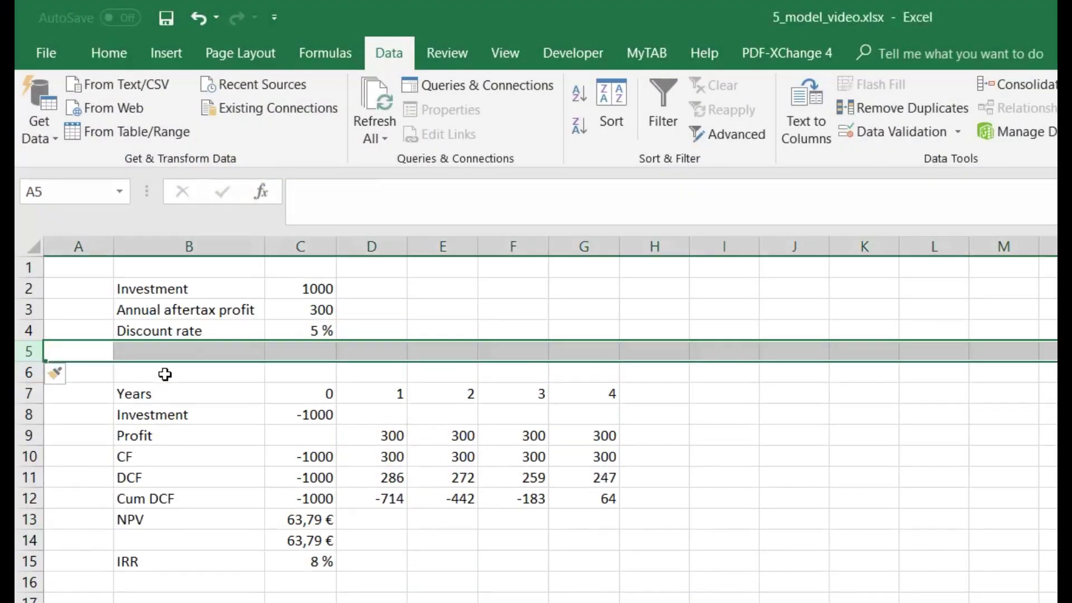
click(172, 352)
text(Infla)
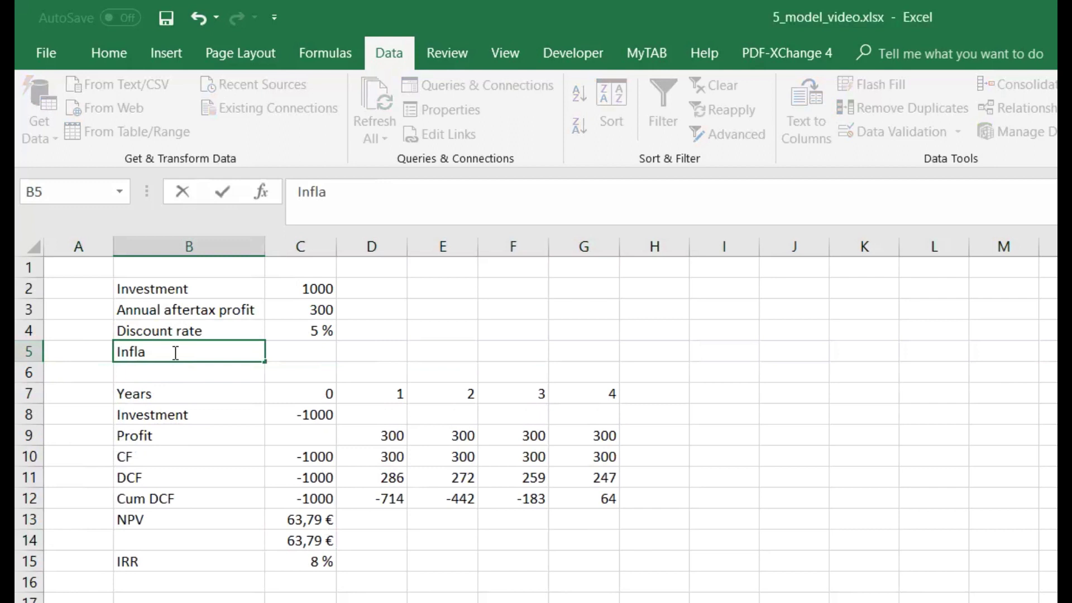
text(tion rate)
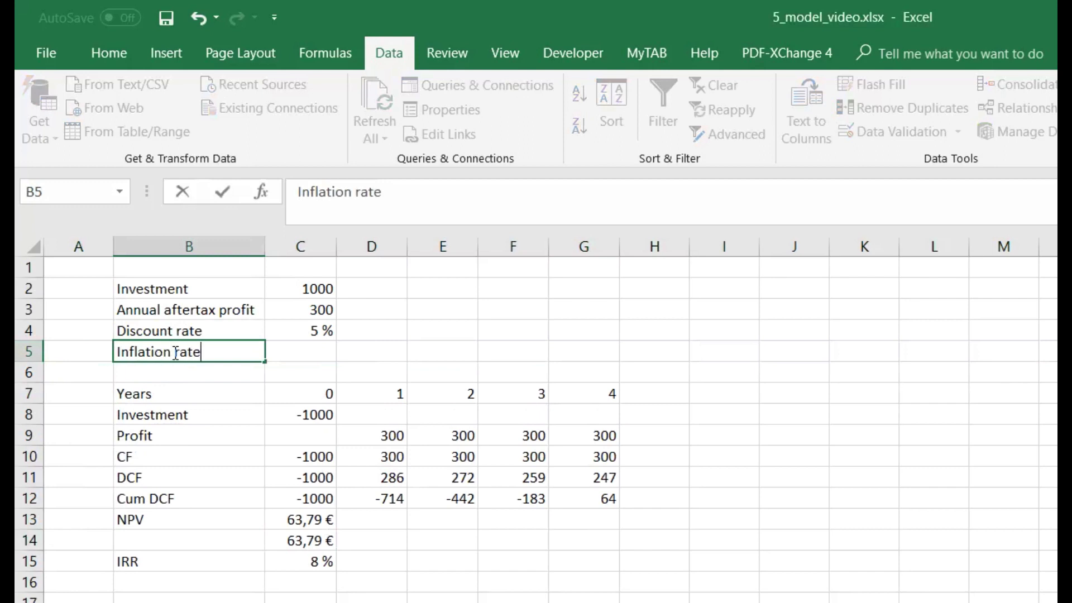
key(Return)
key(Up)
key(Right)
text(2%)
key(Return)
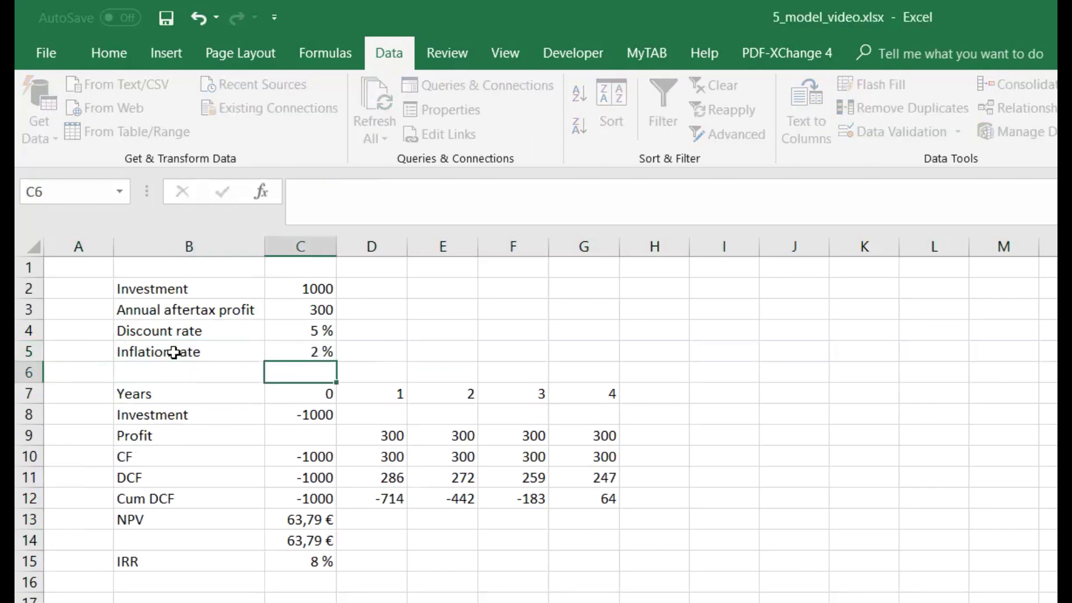
Step: Insert a new row 6 labelled Real discount rate and move to C6
key(Left)
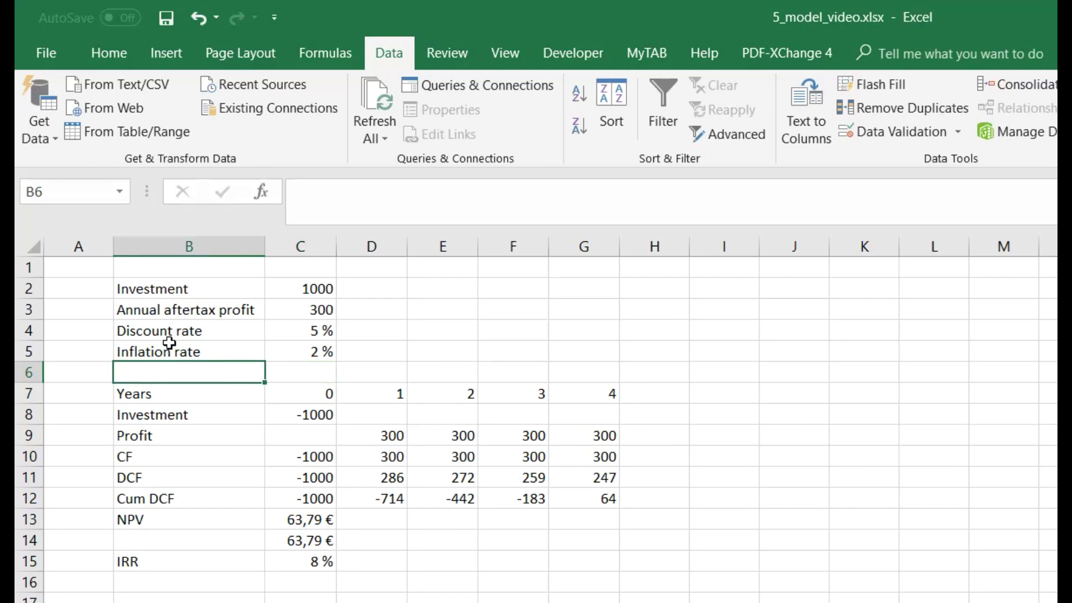
click(271, 331)
right_click(30, 376)
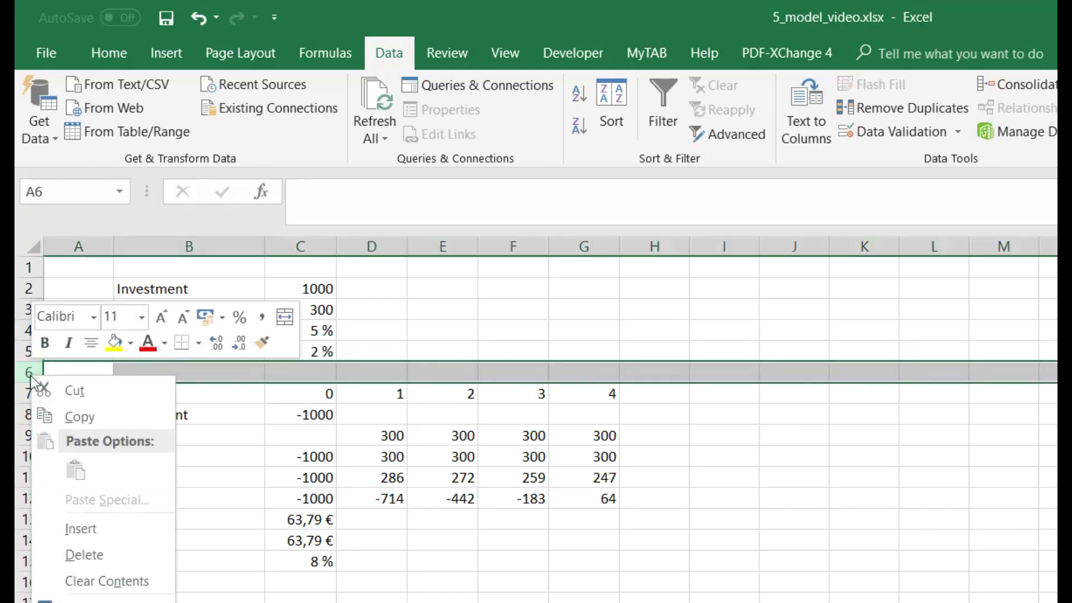
click(70, 529)
click(144, 374)
key(shift+Right)
key(shift+Right)
key(shift+Right)
key(shift+Right)
click(144, 374)
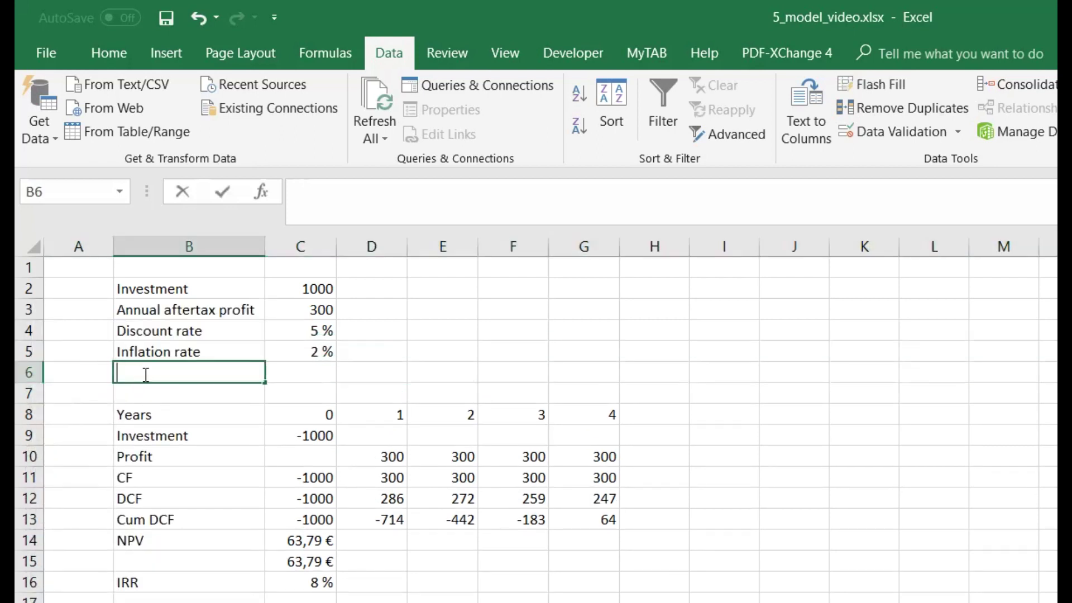
text(Real discount rate)
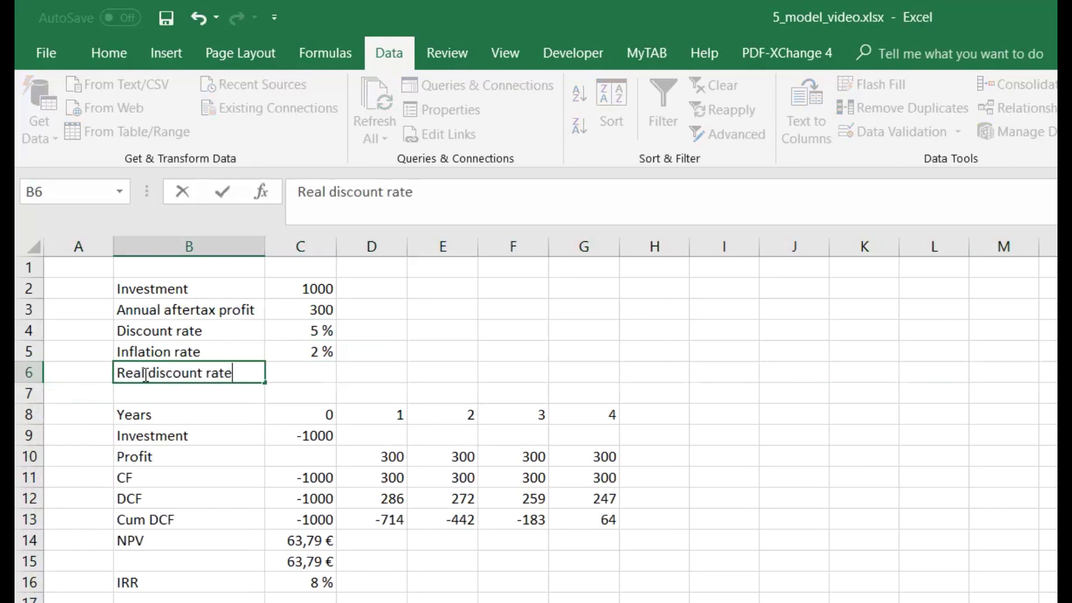
key(Return)
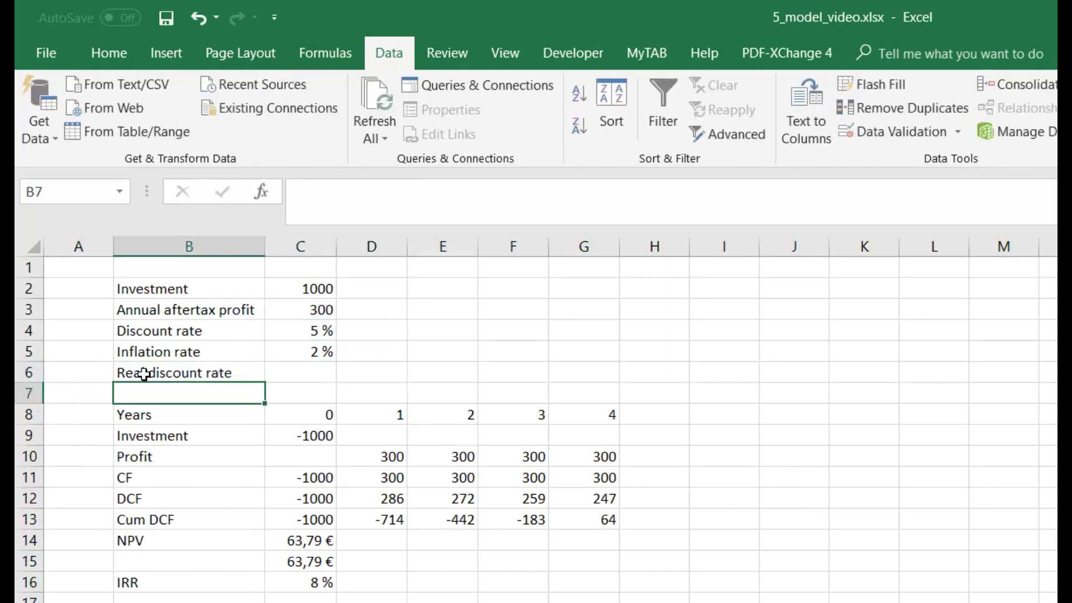
key(Up)
key(Right)
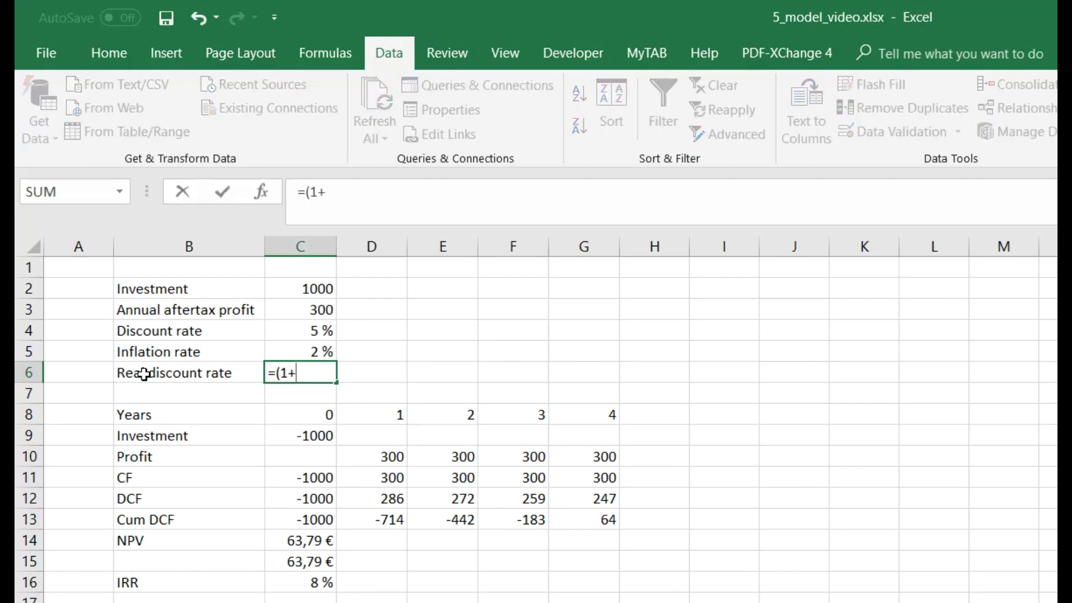
Step: Enter =(1+C4)/(1+C5)-1 in C6, giving a 3 % real discount rate
click(283, 331)
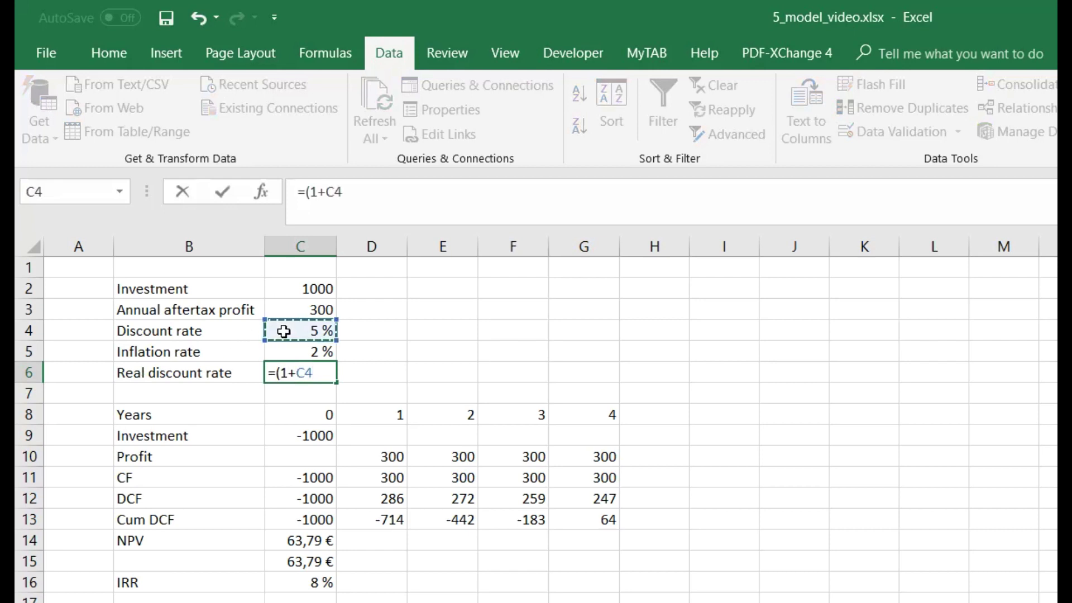
text()/)
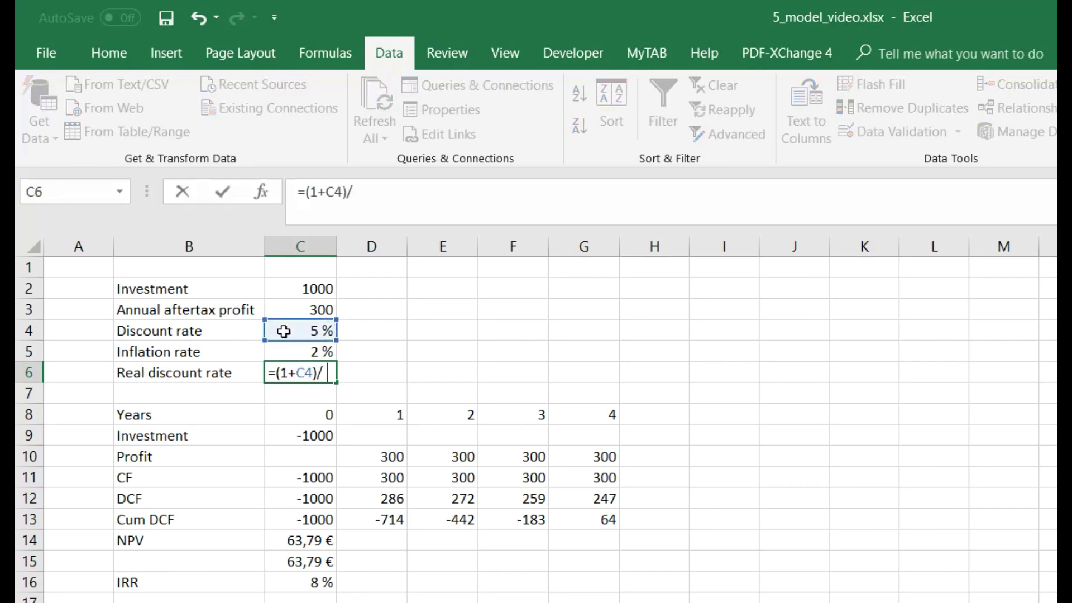
text()(1+)
click(291, 350)
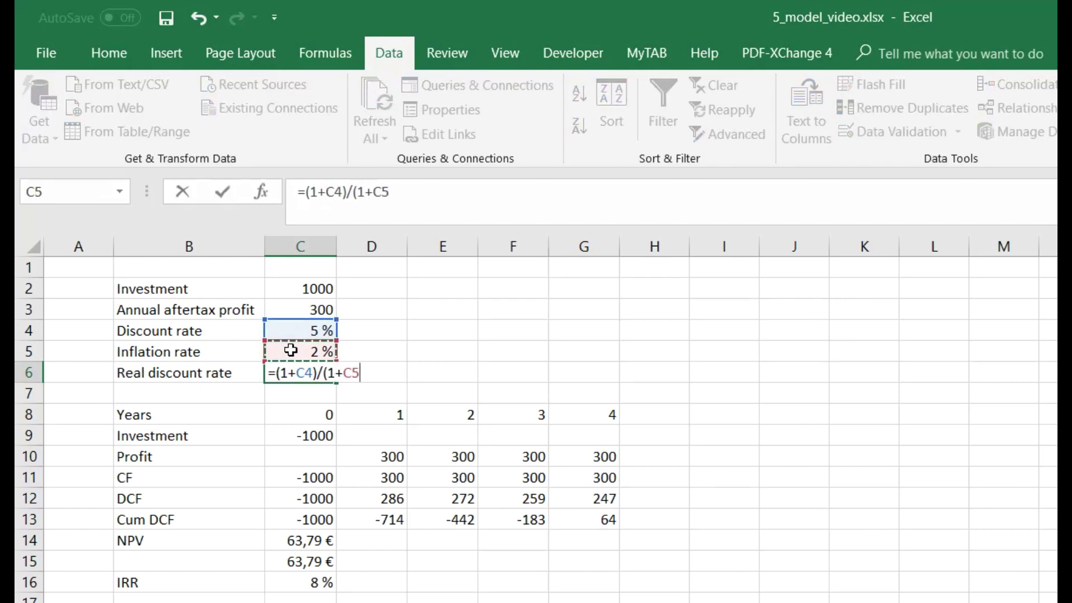
text()-1)
key(Return)
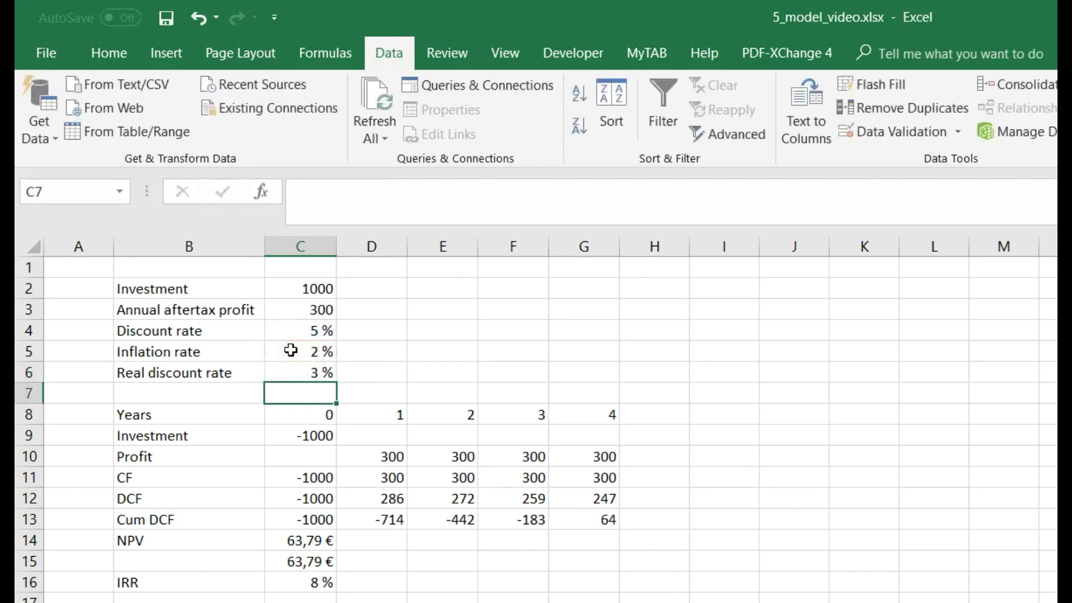
click(296, 371)
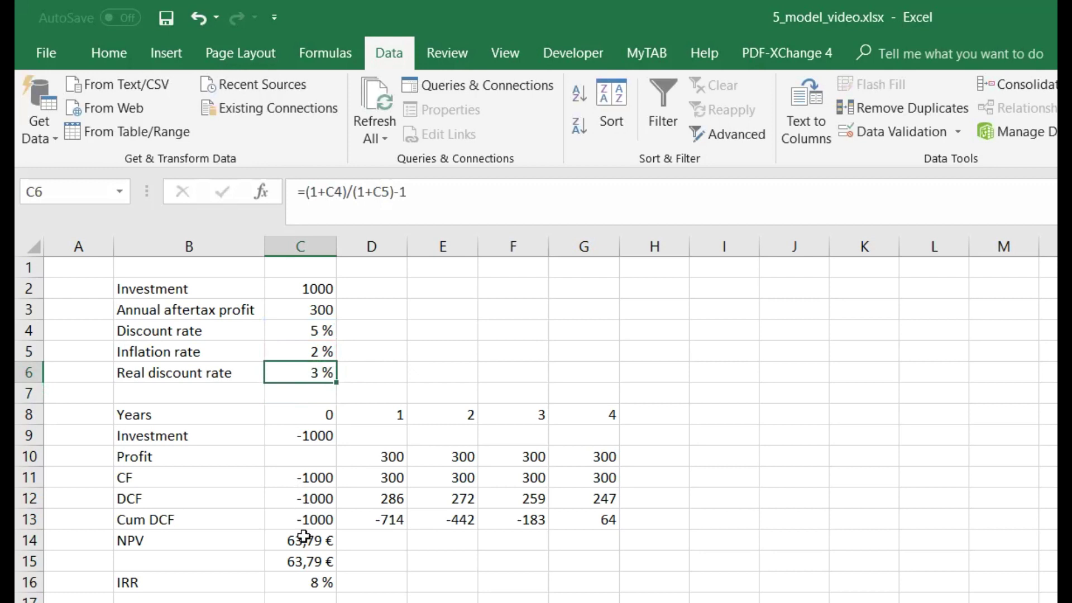
Step: Point the C12 DCF formula at the real discount rate C6 and fill it across row 12
double_click(314, 497)
drag(312, 342, 319, 380)
key(Return)
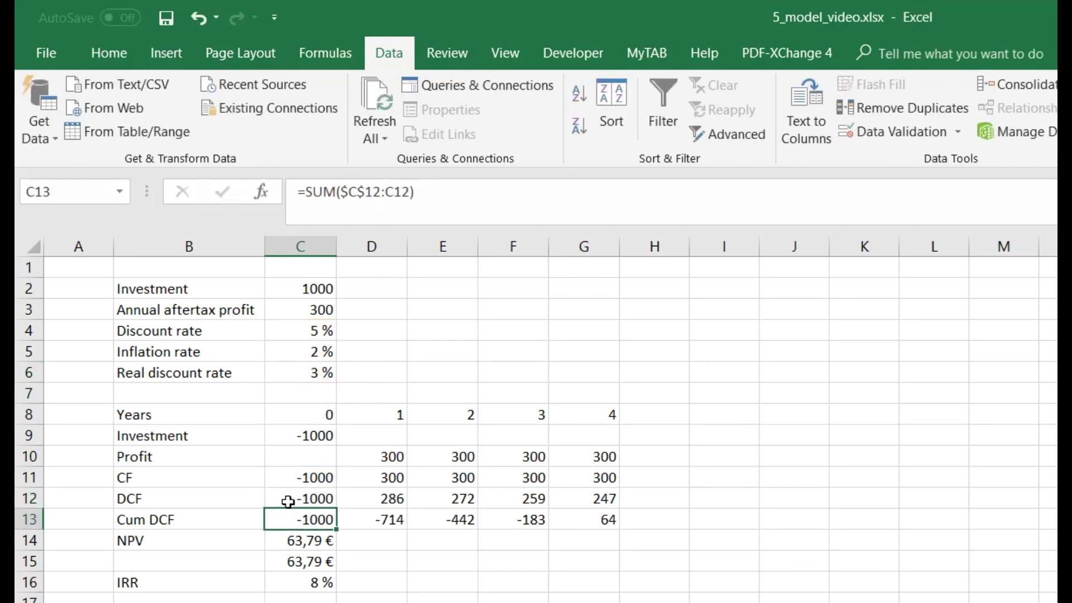
click(302, 497)
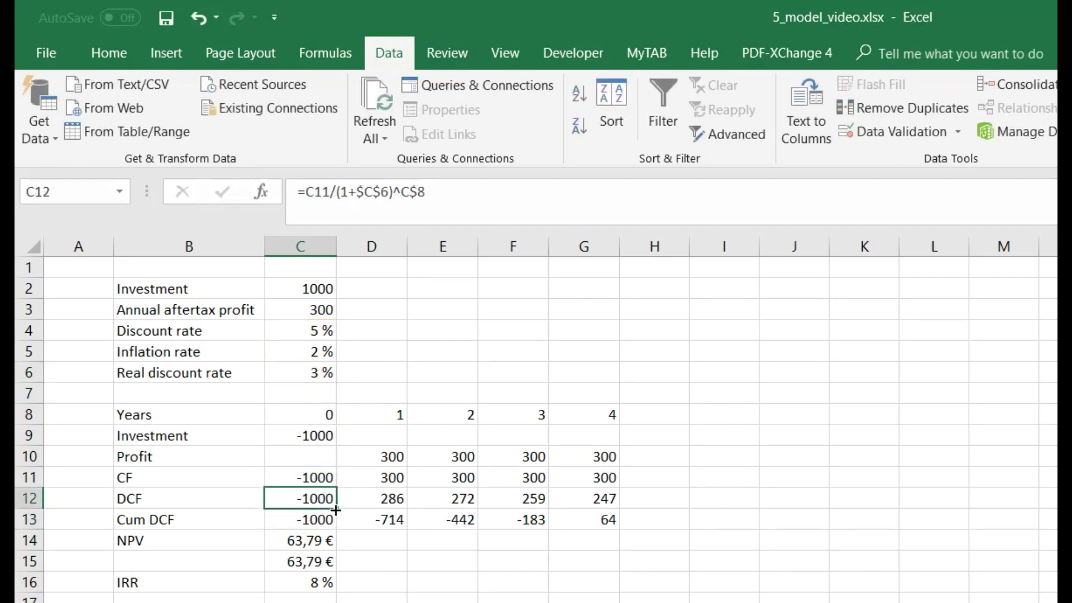
drag(336, 509, 603, 522)
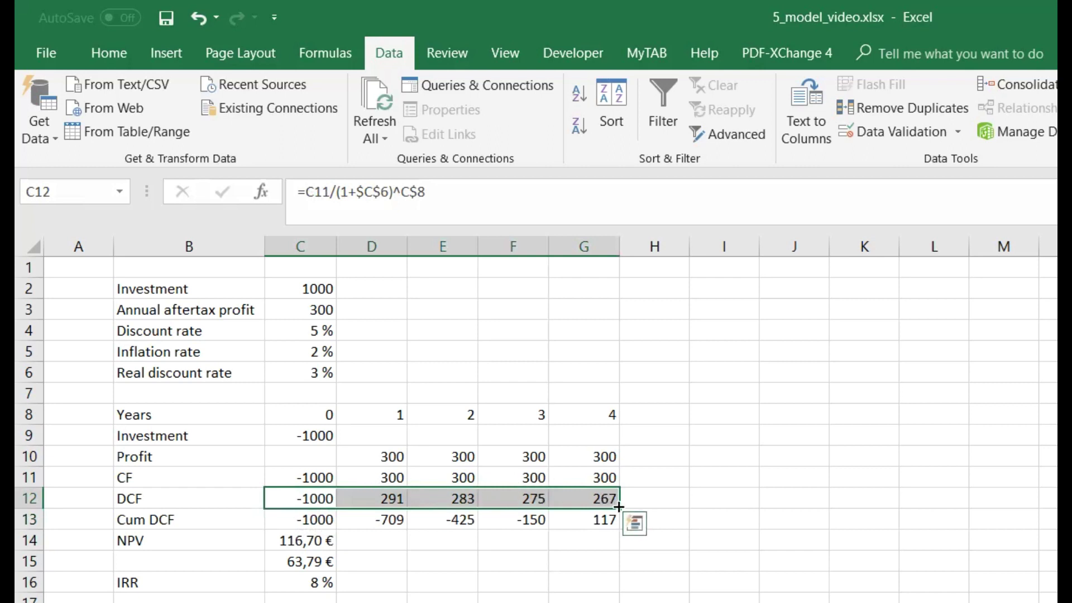
Step: Change the C15 NPV rate reference from C4 to C6 so it shows 116,70 €
click(321, 540)
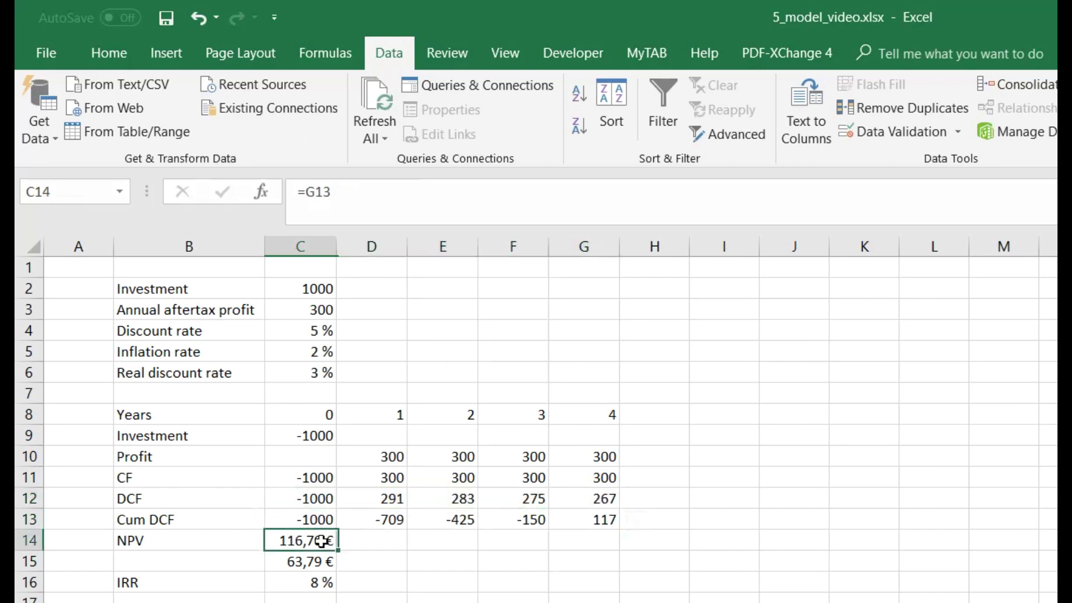
click(320, 581)
click(322, 560)
double_click(318, 561)
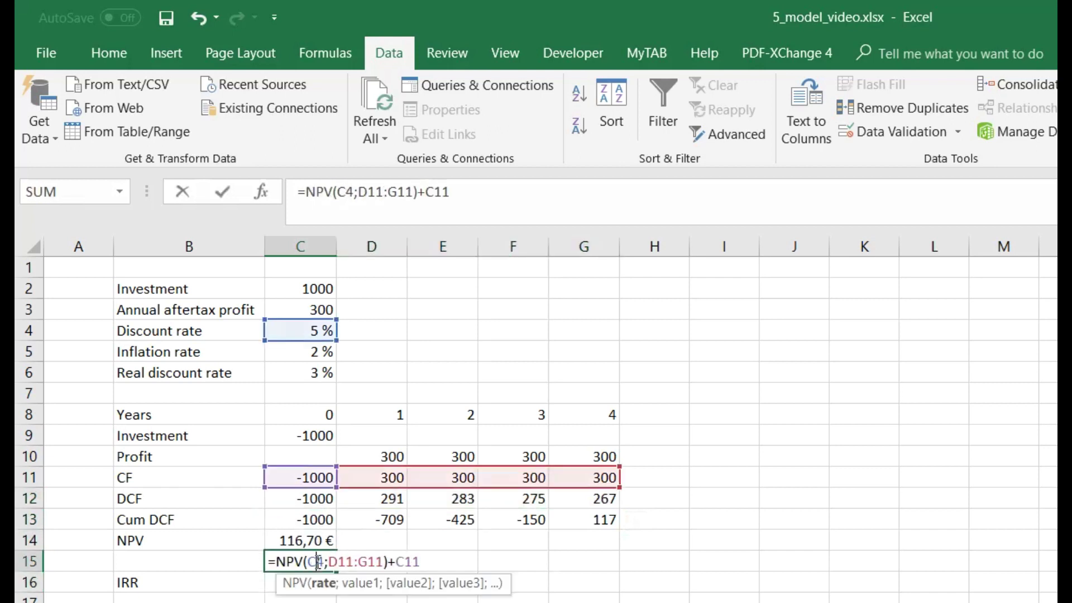
click(319, 352)
click(322, 371)
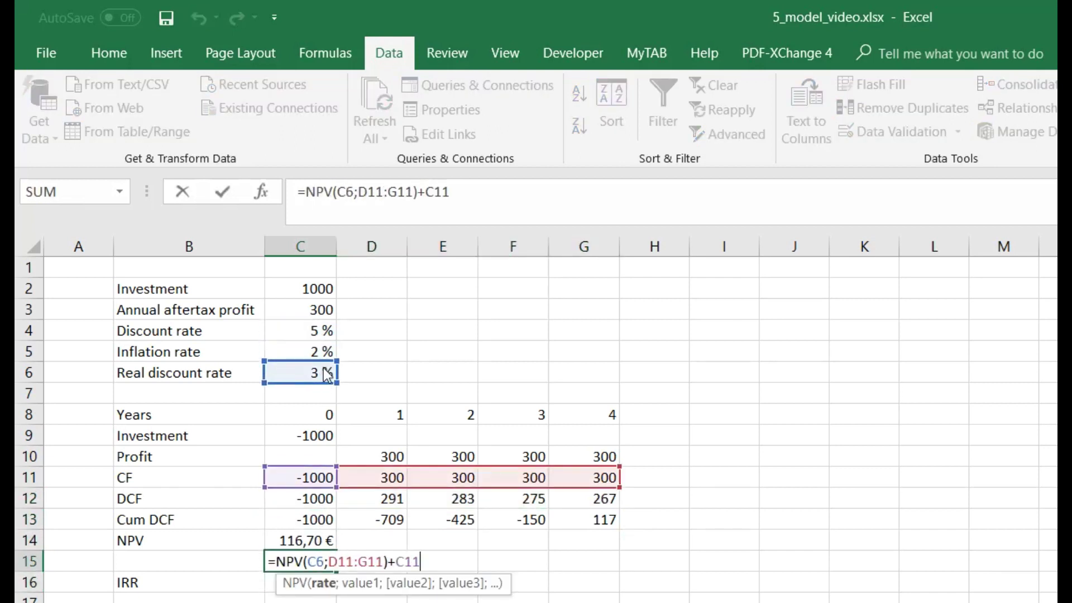
key(Return)
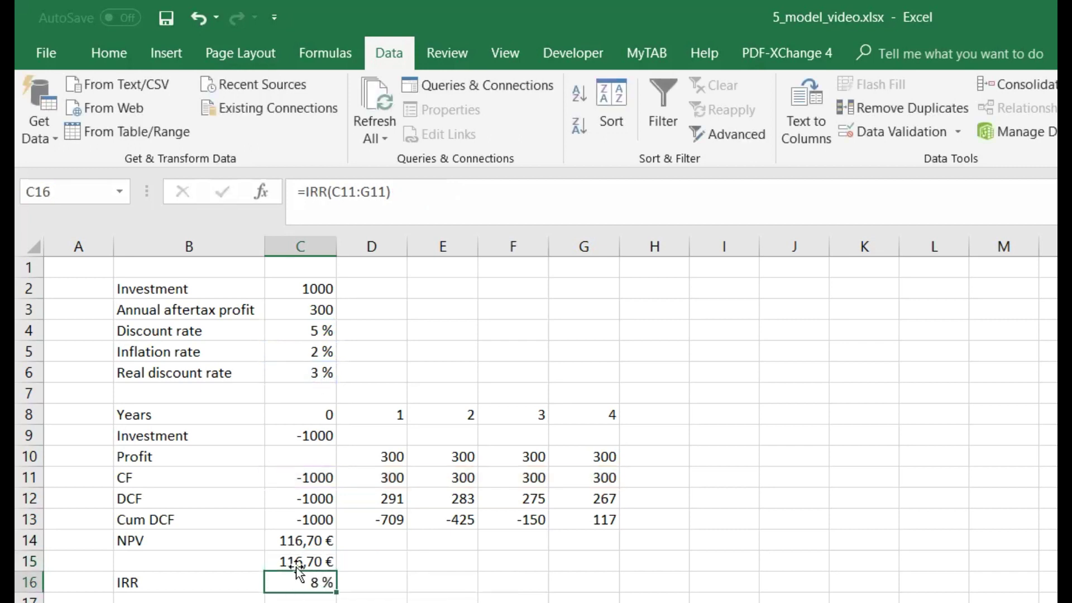
click(209, 584)
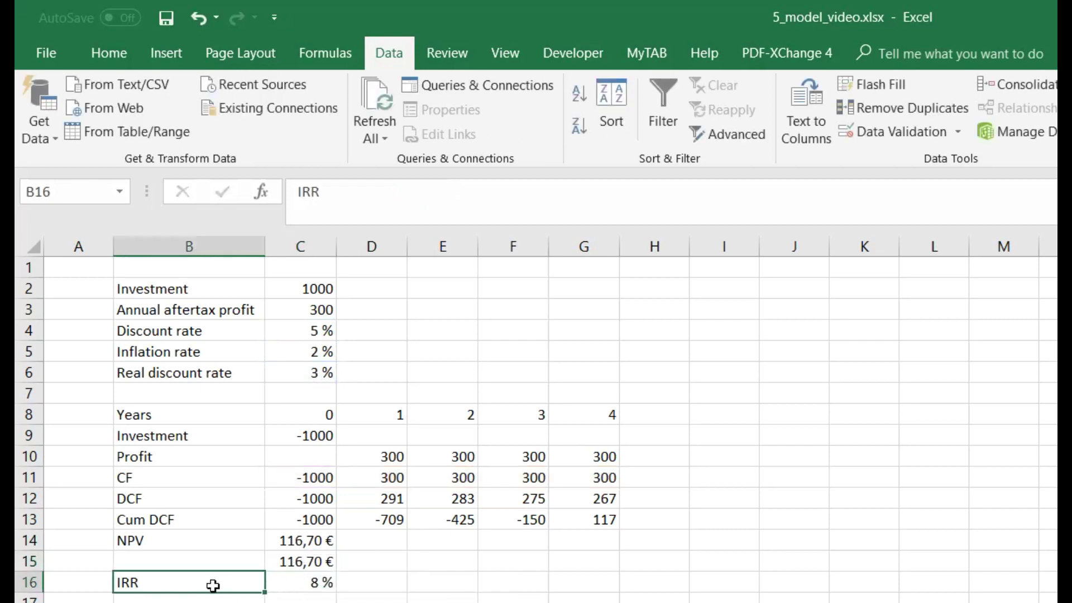
click(314, 583)
click(237, 581)
click(276, 583)
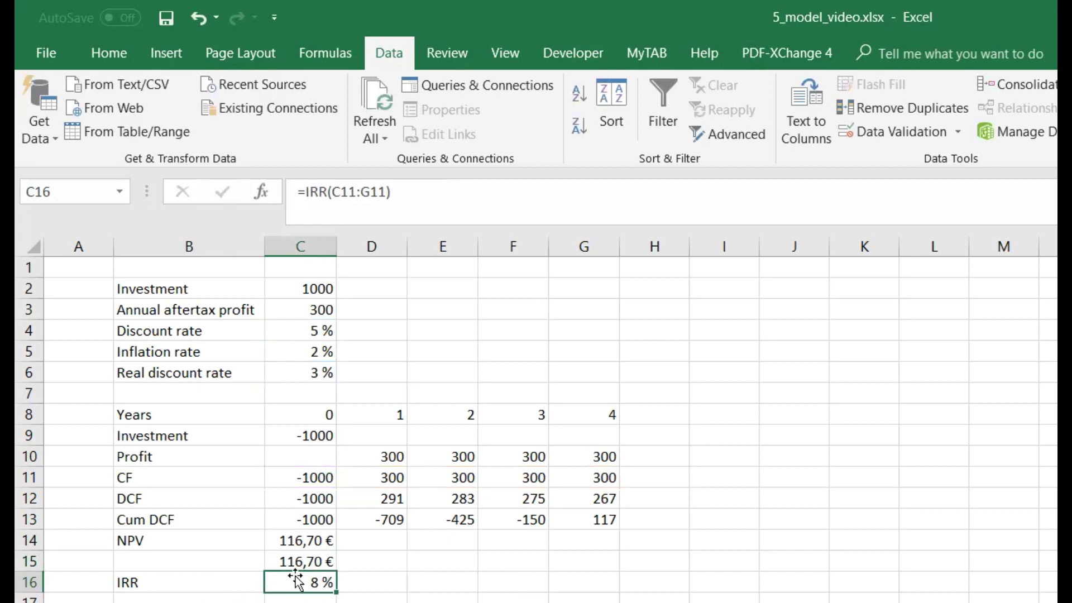
drag(294, 477, 589, 478)
click(317, 583)
click(184, 586)
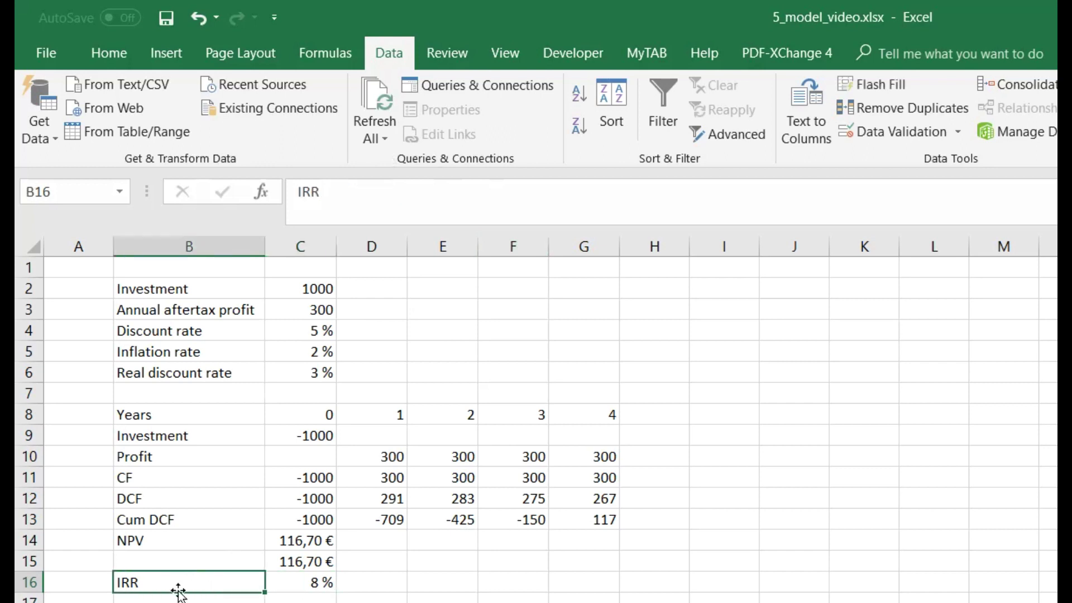
click(301, 589)
drag(301, 588, 226, 586)
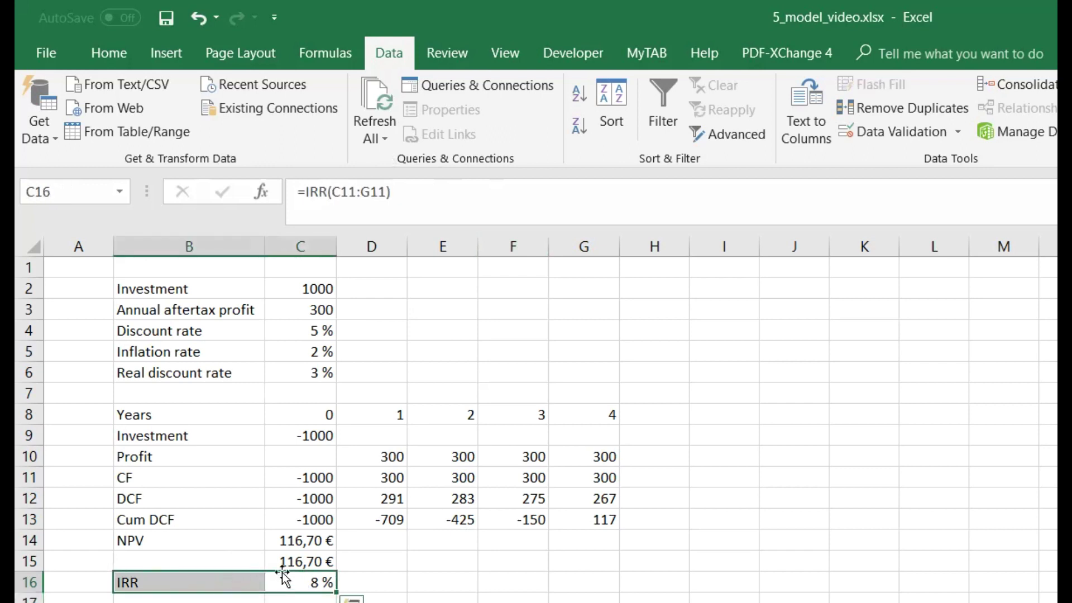
click(290, 579)
click(290, 579)
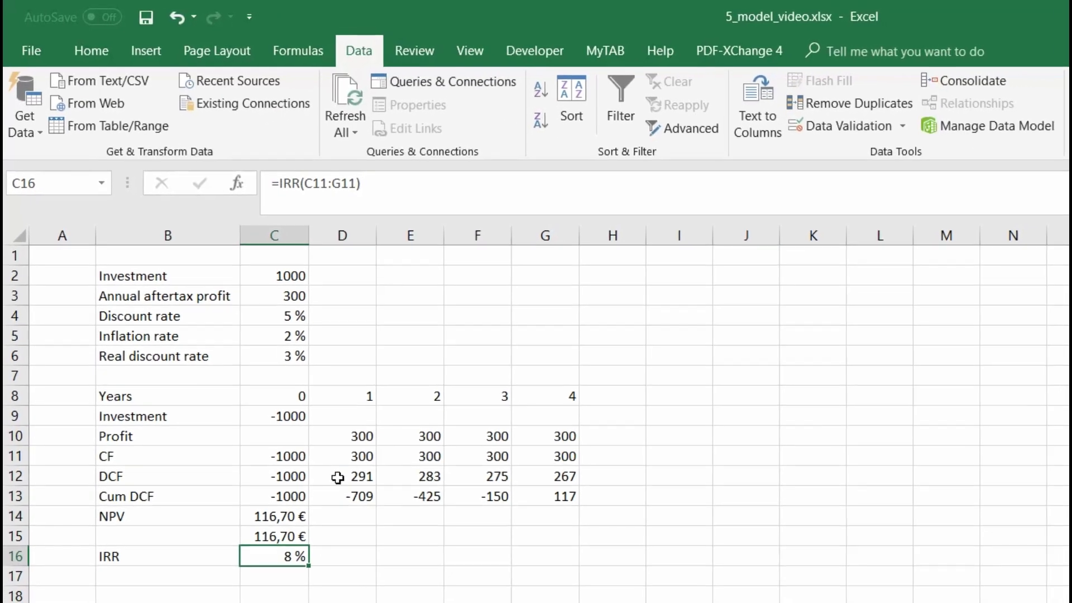
Step: Copy the model B2:G16 and paste it at I2
drag(162, 276, 546, 552)
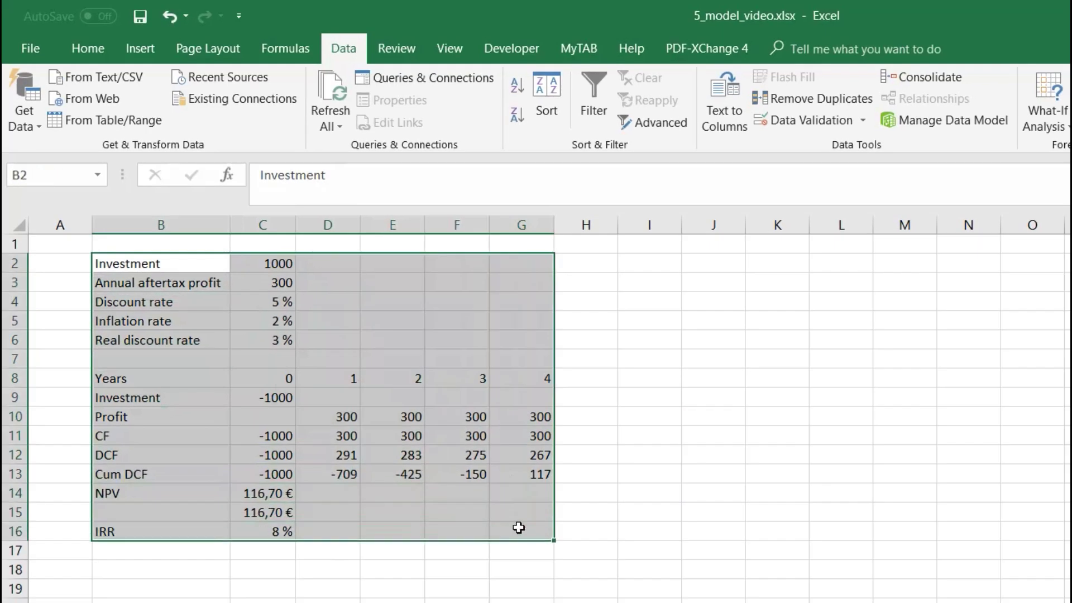
key(ctrl+c)
click(648, 264)
key(ctrl+v)
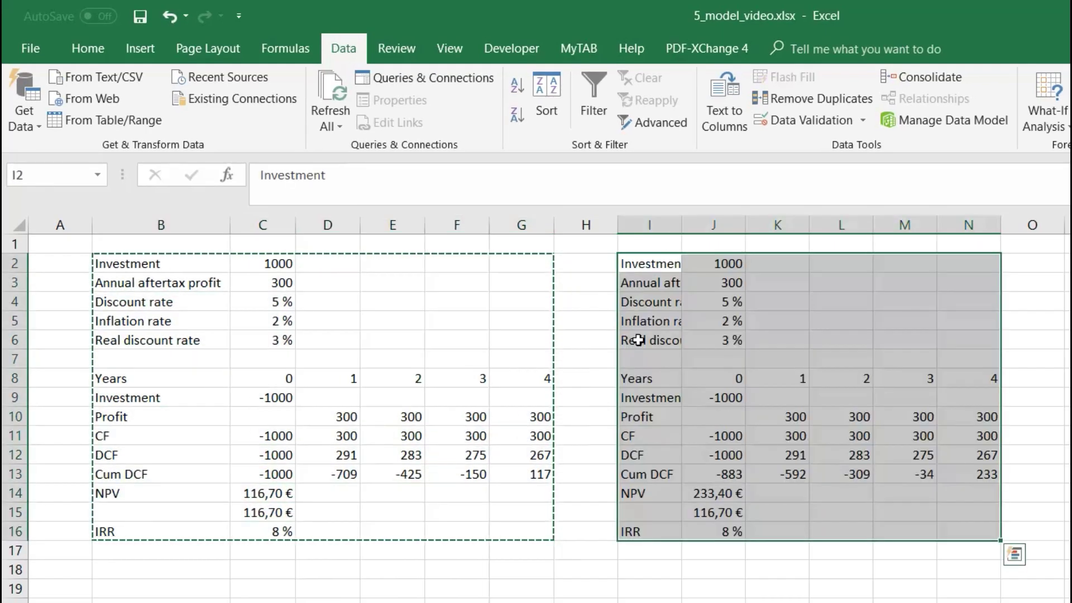
Step: Fill the copied discount rate cell J4 yellow
click(703, 300)
click(88, 48)
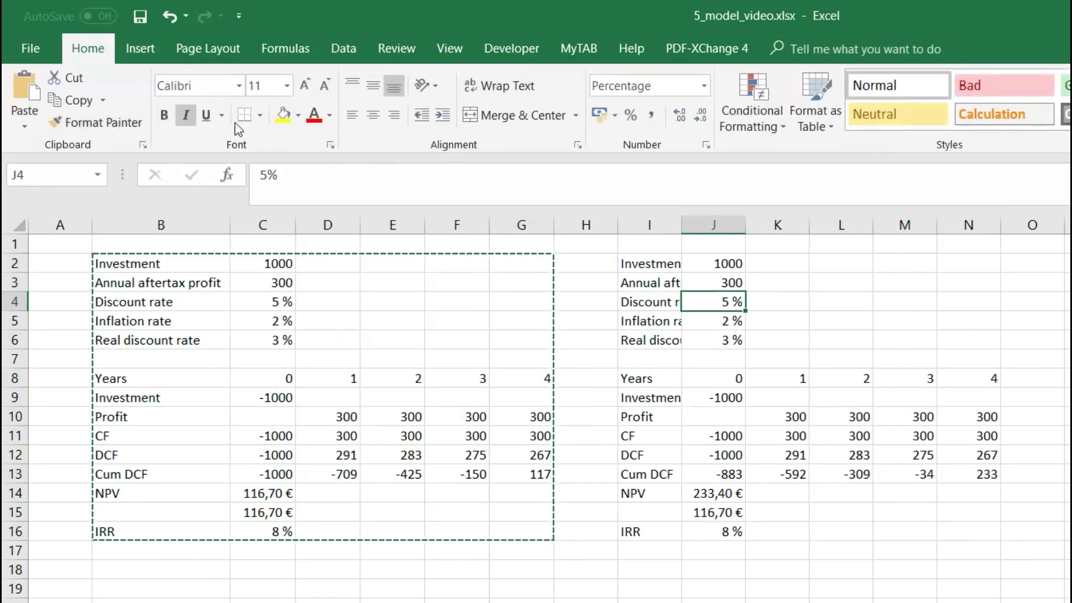
click(283, 115)
click(189, 246)
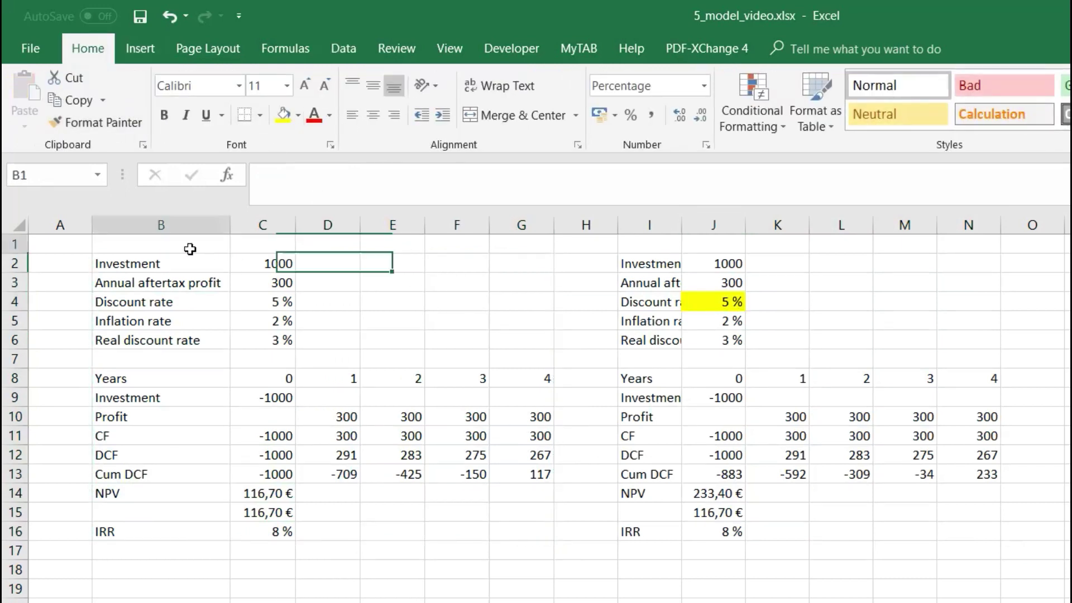
Step: Type REAL TERMS in B1 and NOMINAL TERMS in I1 as model headings
text(REAL)
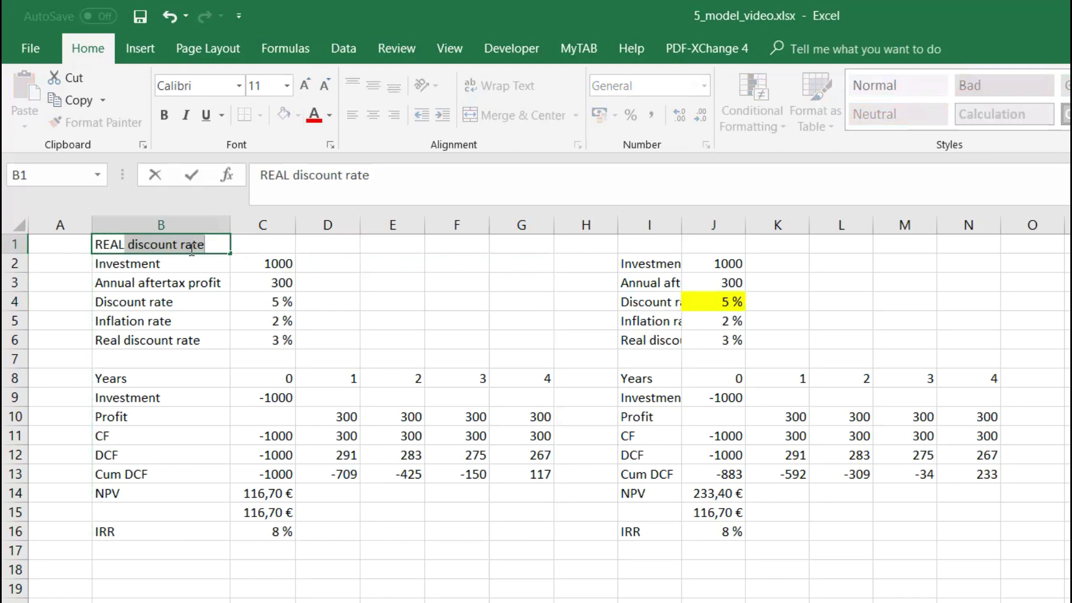
text( TERMS)
key(Return)
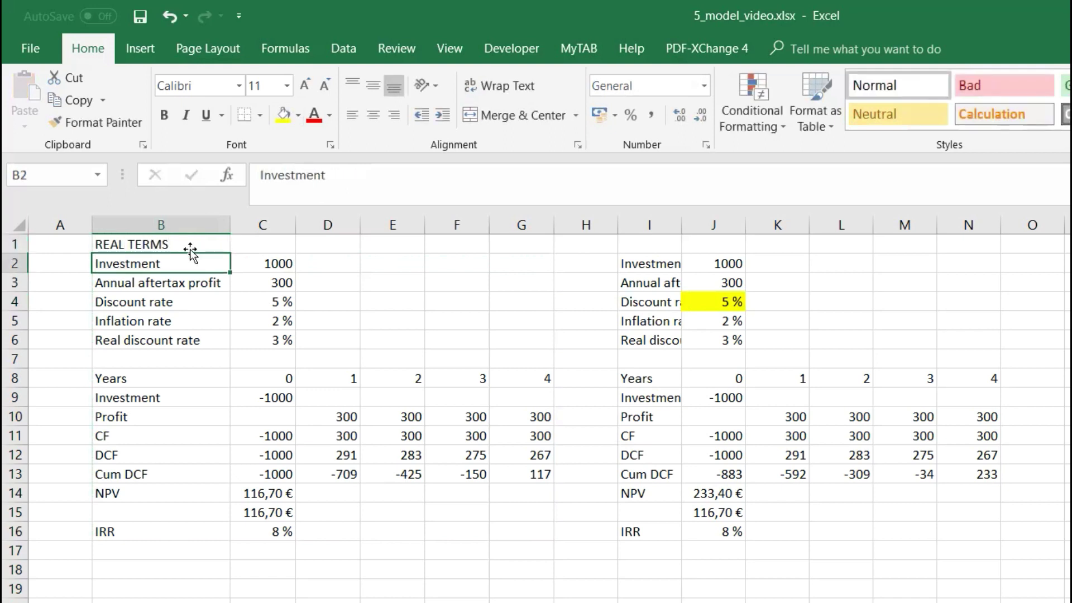
click(667, 243)
text(NO)
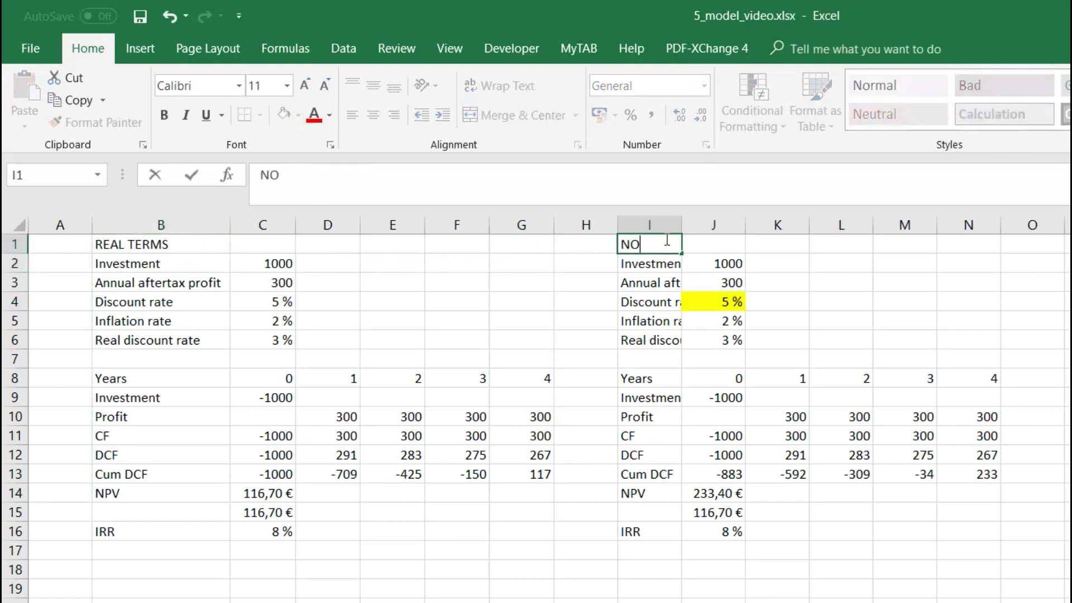
text(MINAL TERMS)
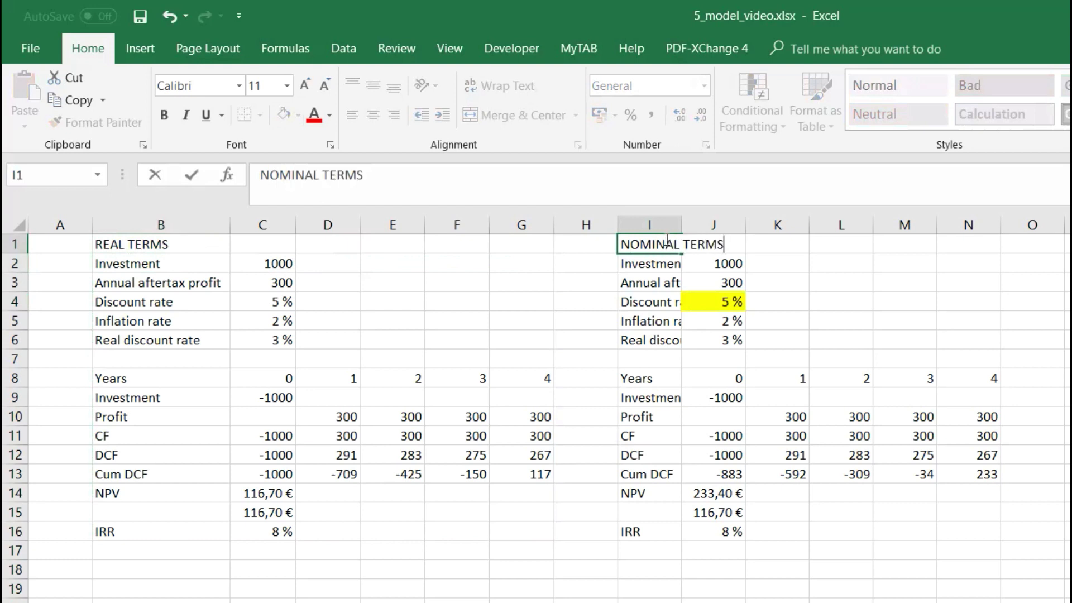
key(Return)
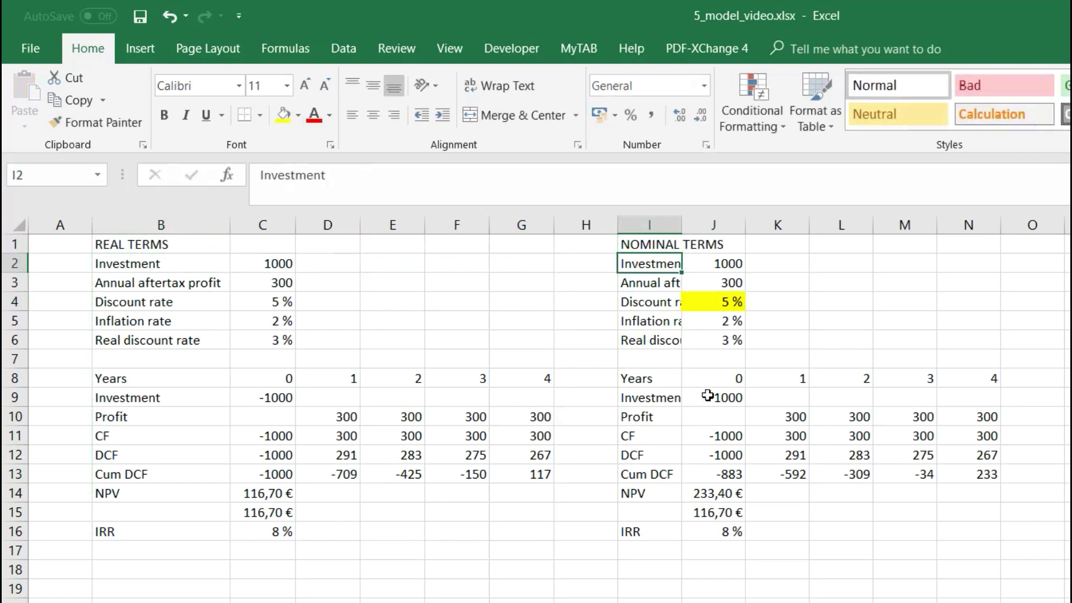
Step: Make the year-1 profit in K10 grow by the absolute inflation rate (1+$J$5)
click(724, 440)
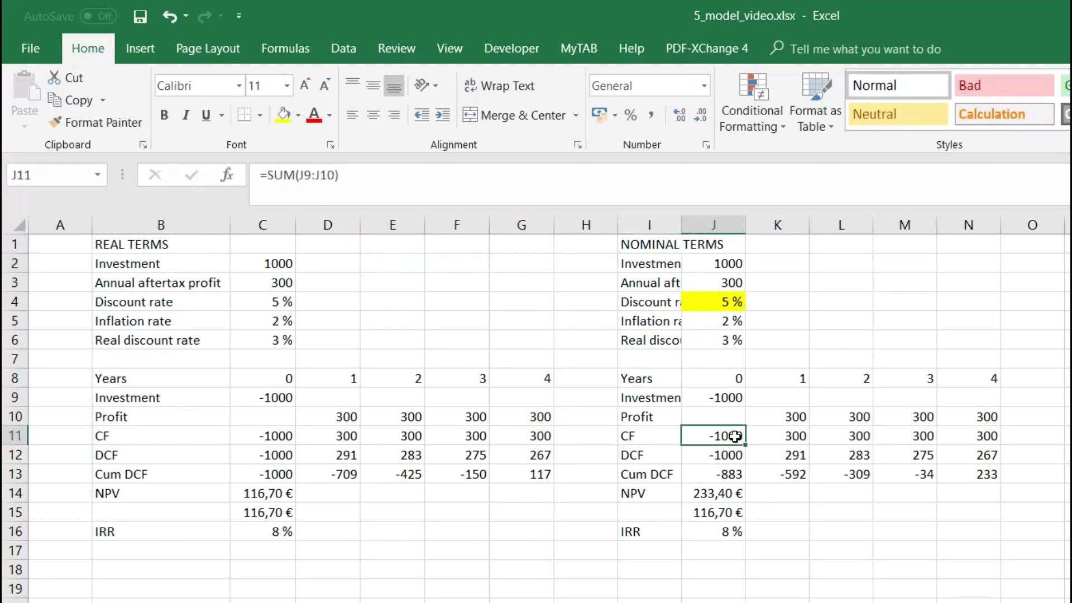
click(761, 439)
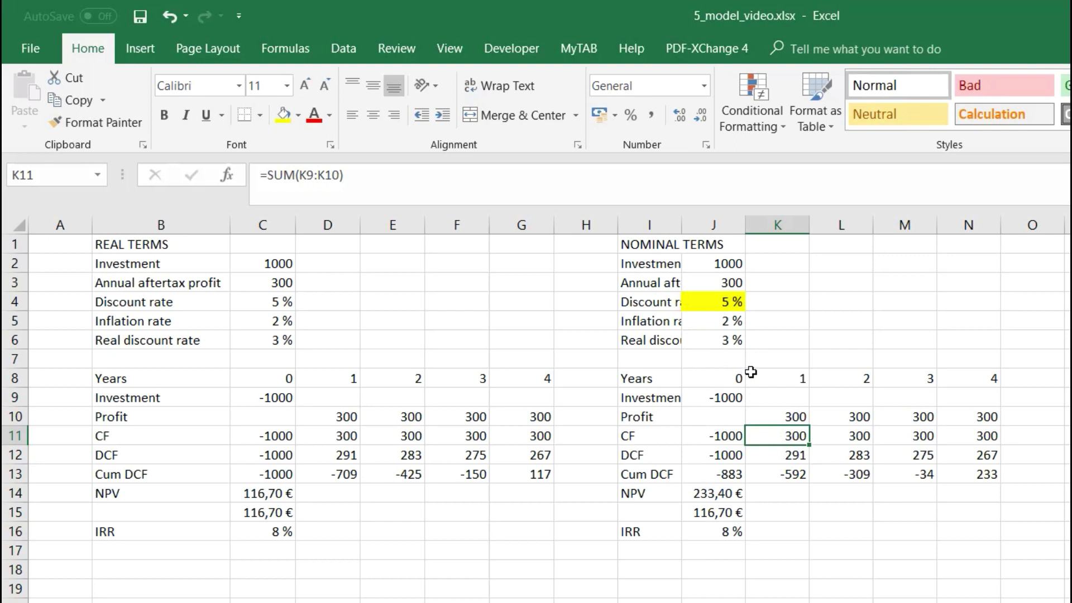
click(768, 378)
click(770, 439)
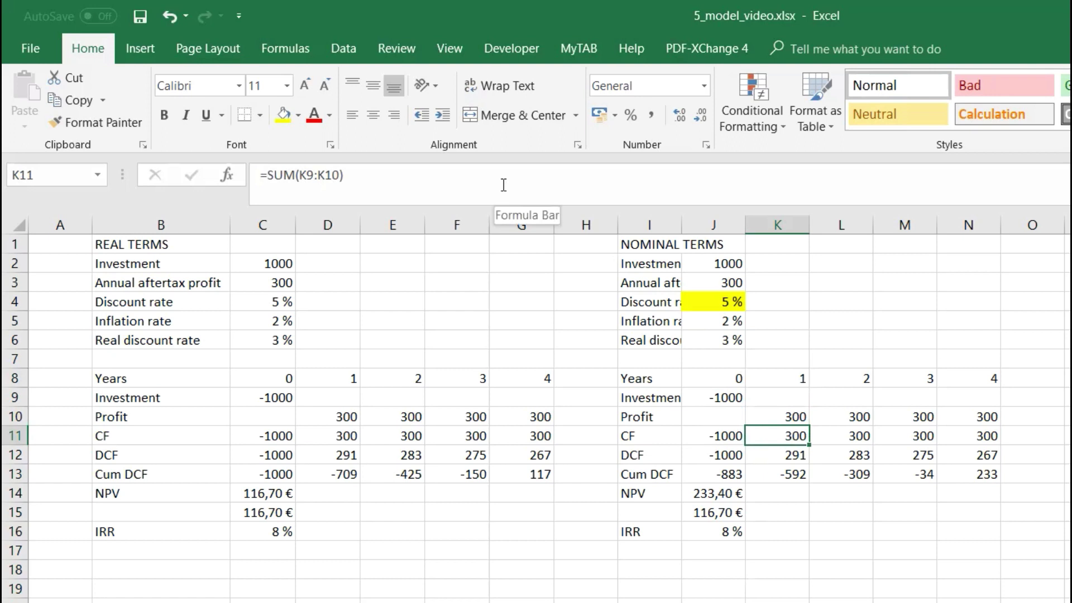
click(768, 419)
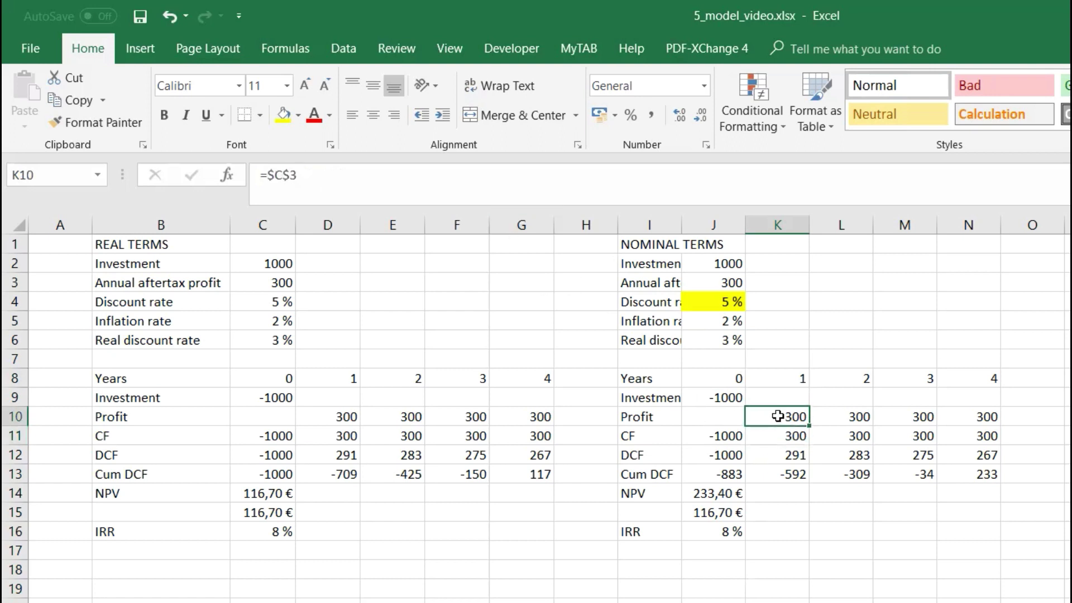
click(379, 179)
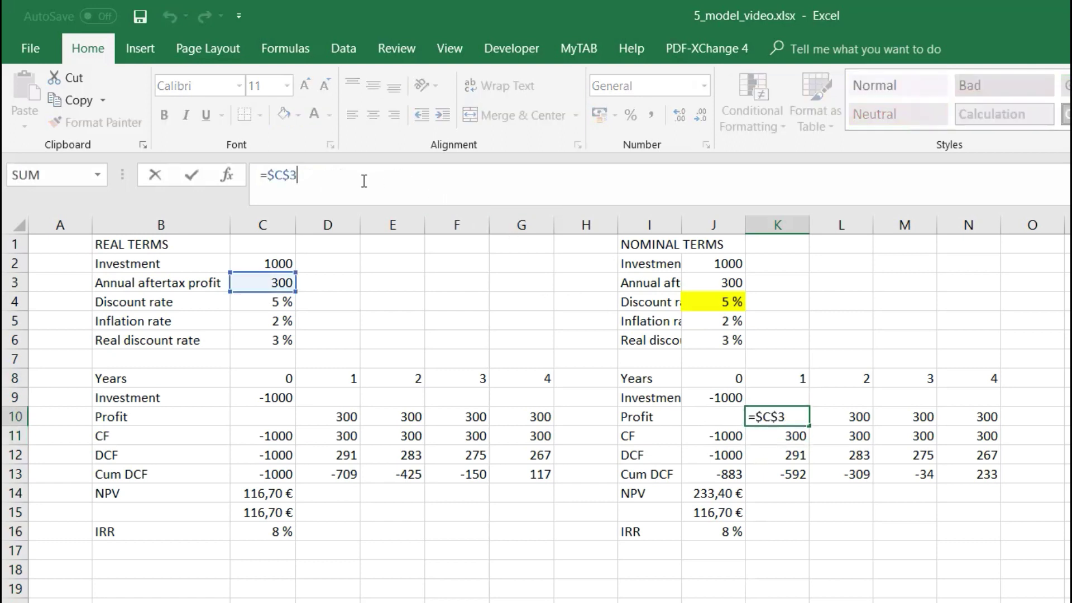
text(')
text((1+)
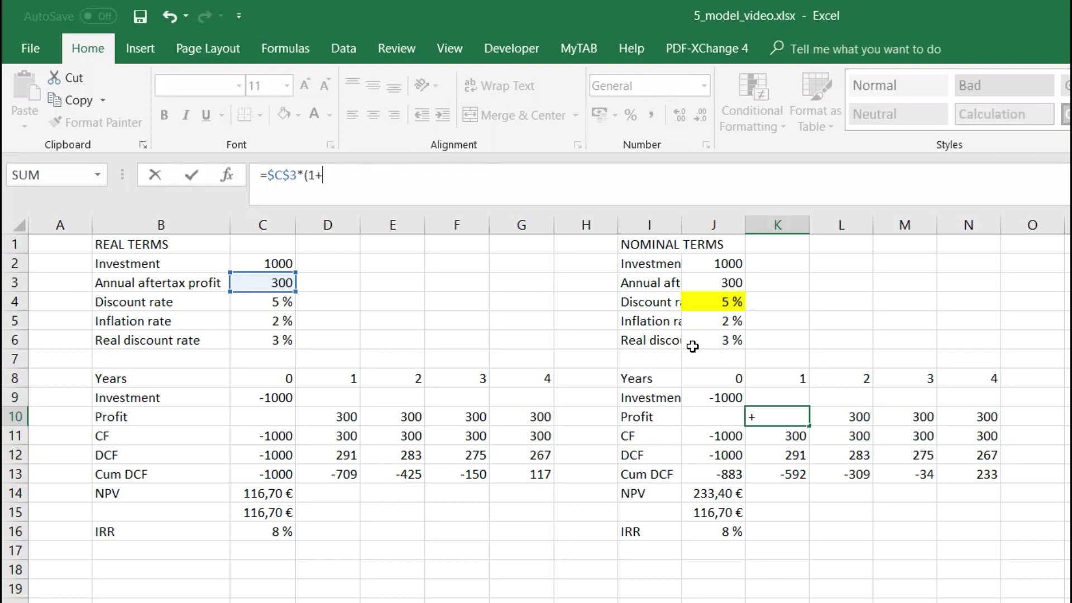
click(705, 320)
key(F4)
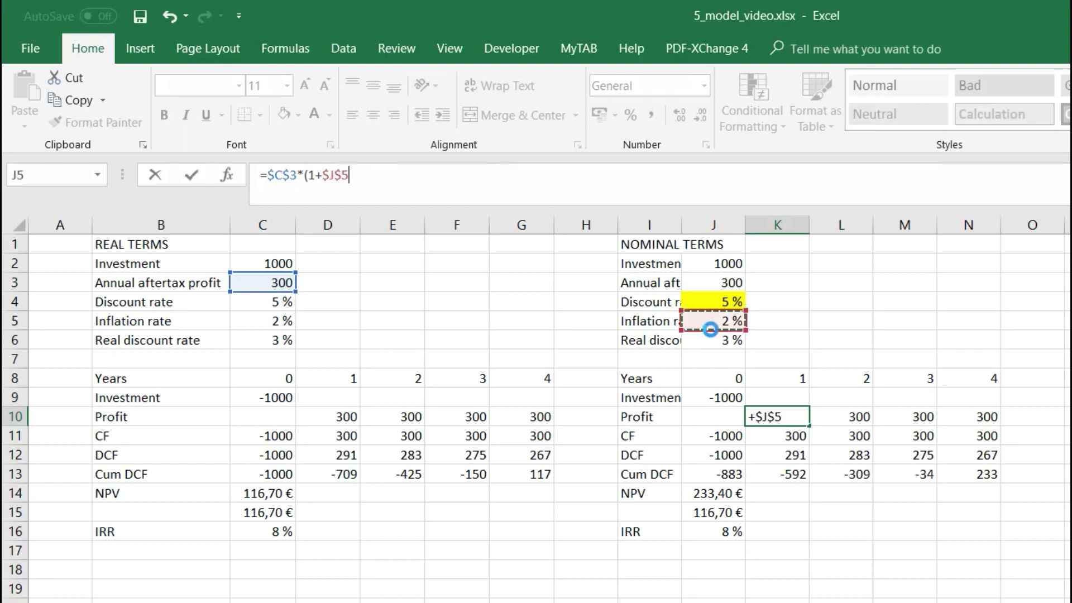
key(Return)
click(725, 497)
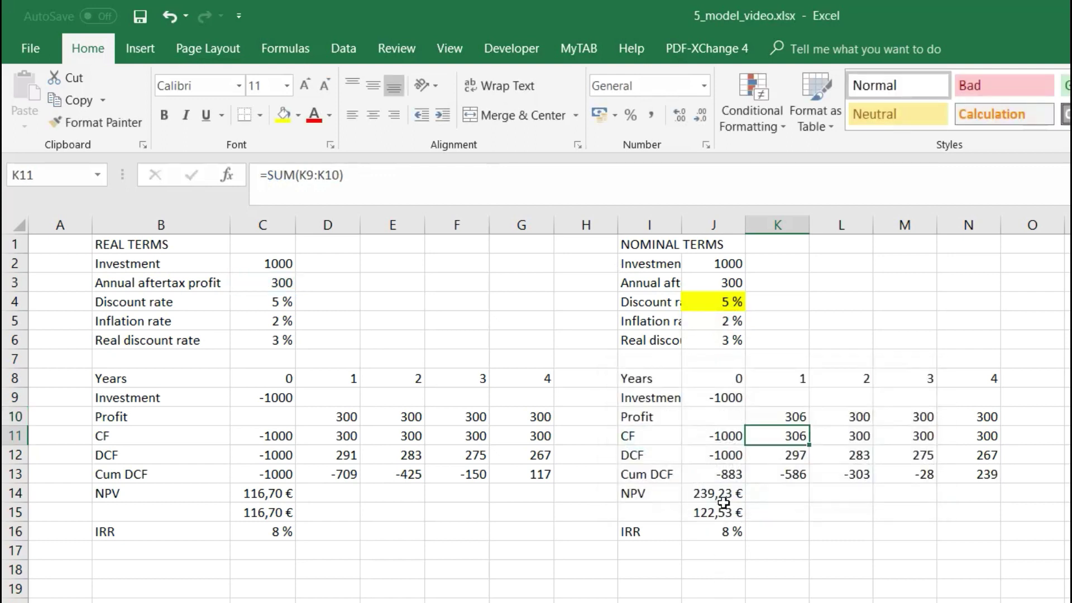
double_click(807, 411)
key(Escape)
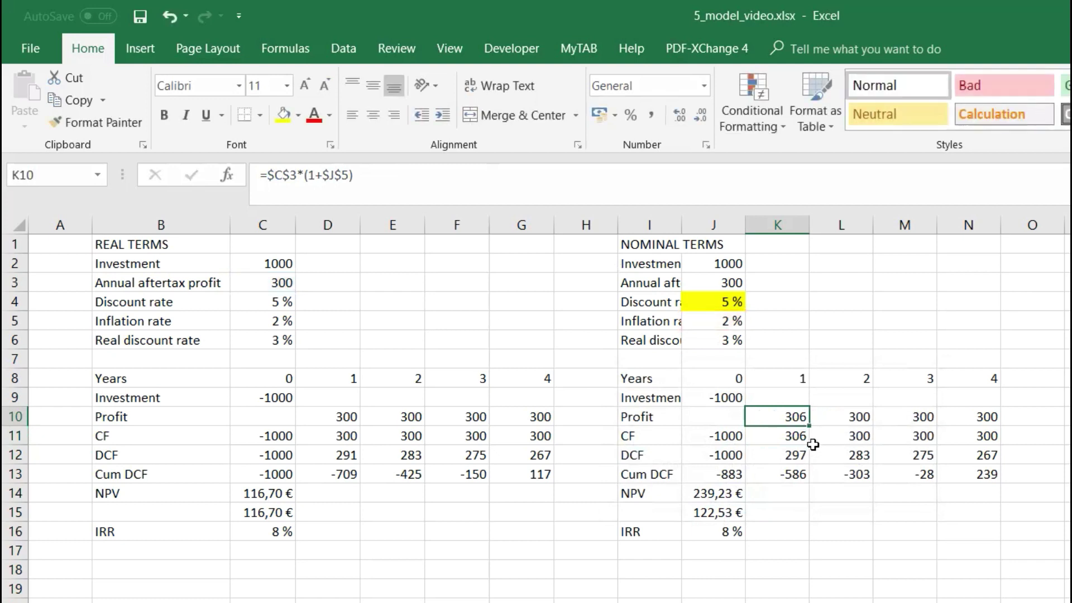
Step: Enter =K10*(1+$J$5) in L10 for the year-2 inflated profit
click(829, 417)
text(=)
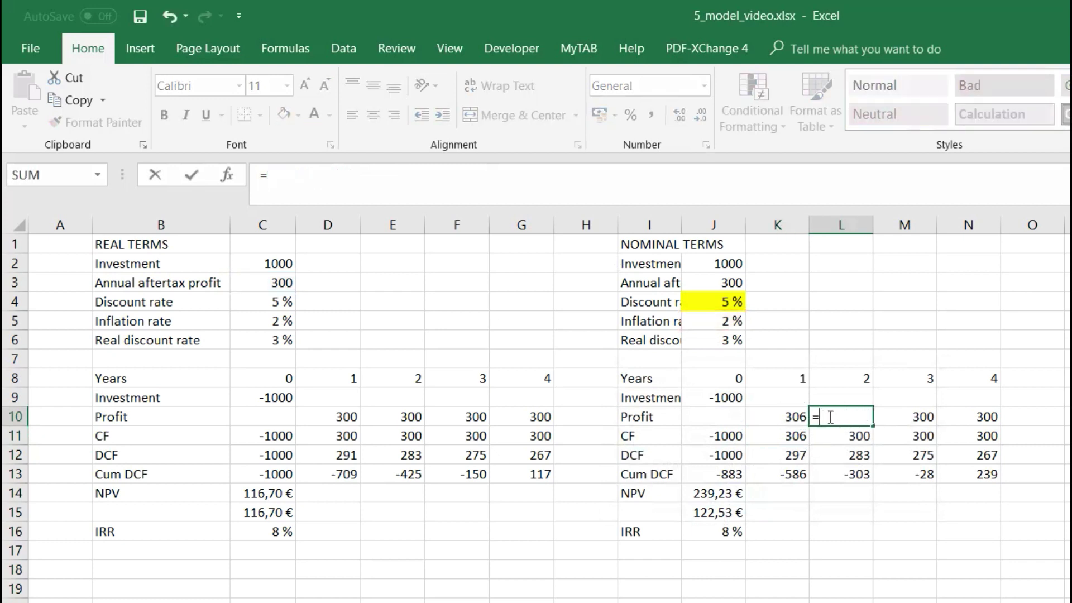
key(Left)
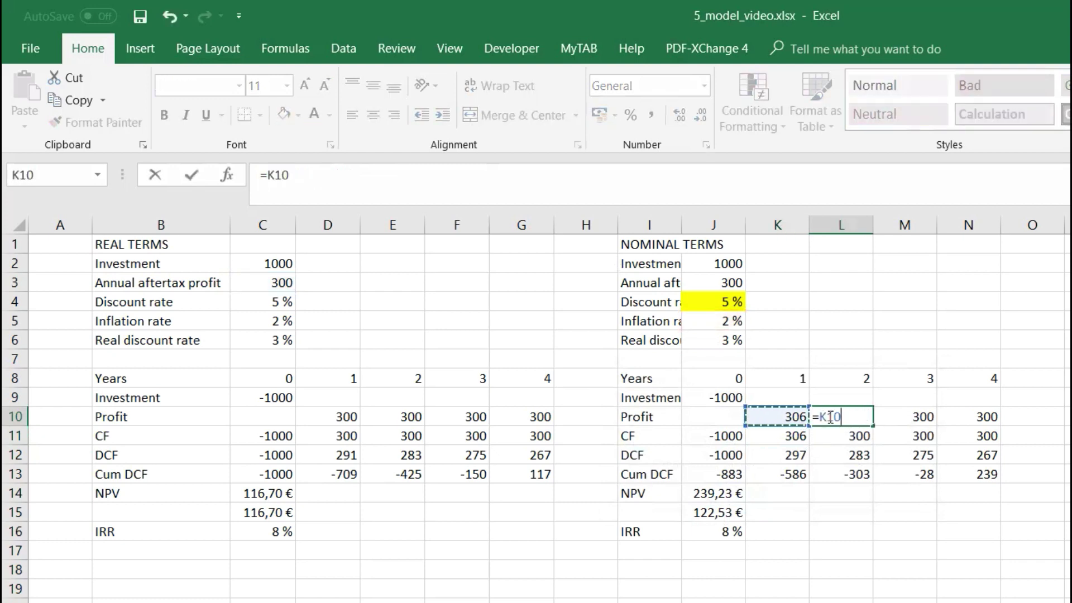
text(*(1+)
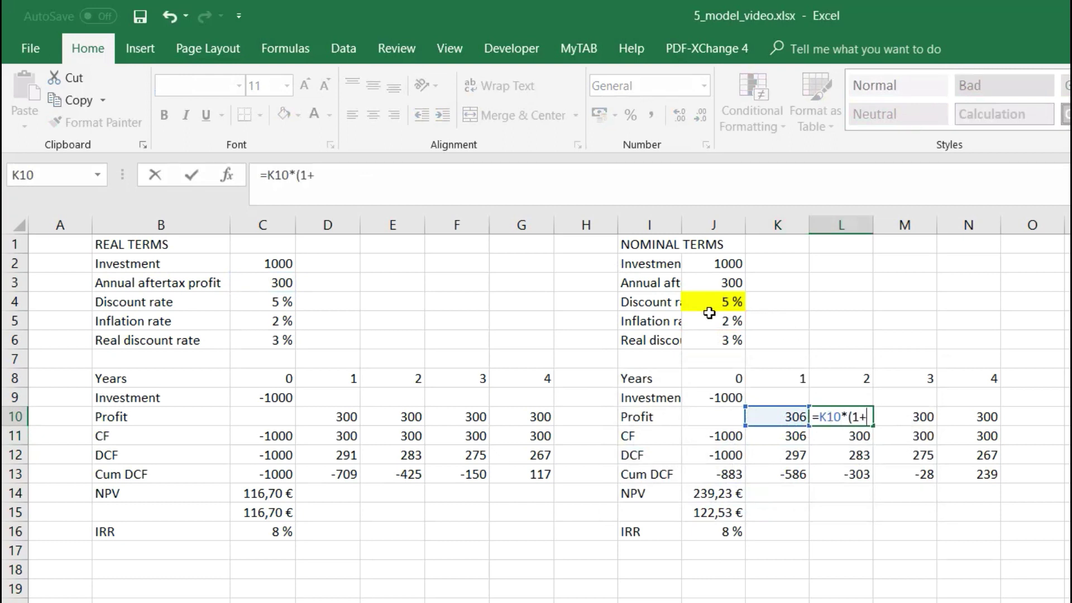
click(706, 320)
key(F4)
text())
key(Return)
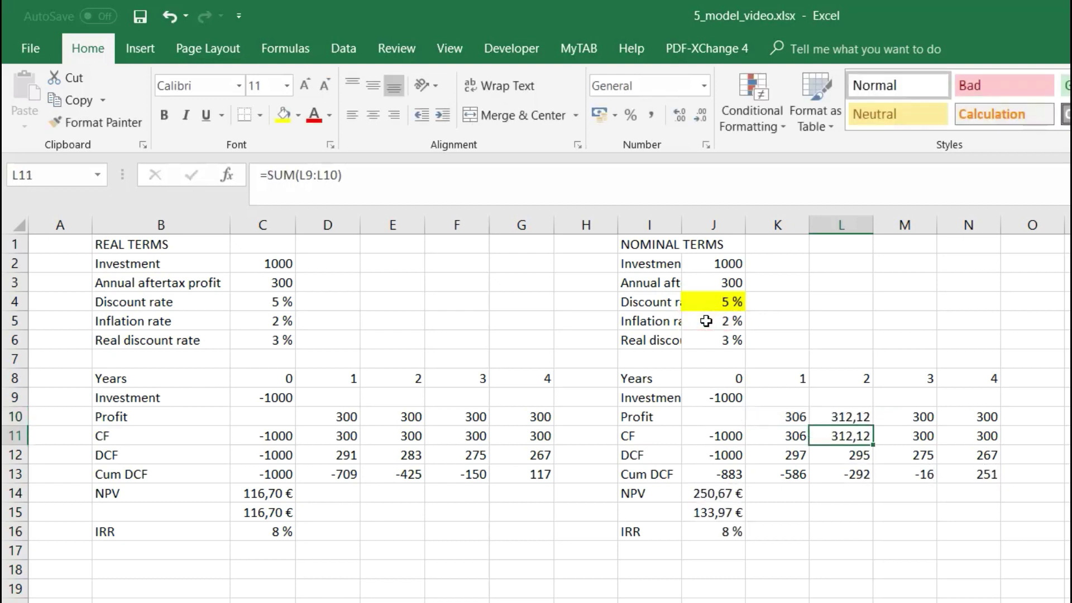
Step: Fill the L10 formula to N10 and drop decimals so profits read 306, 312, 318, 325
click(849, 417)
drag(872, 426, 976, 424)
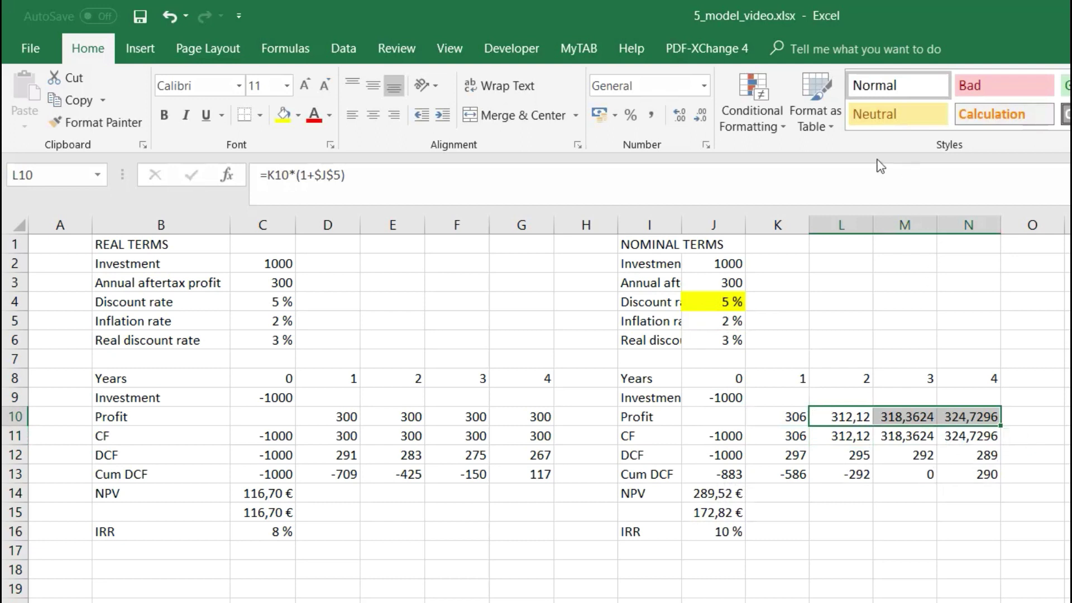
click(699, 115)
click(699, 115)
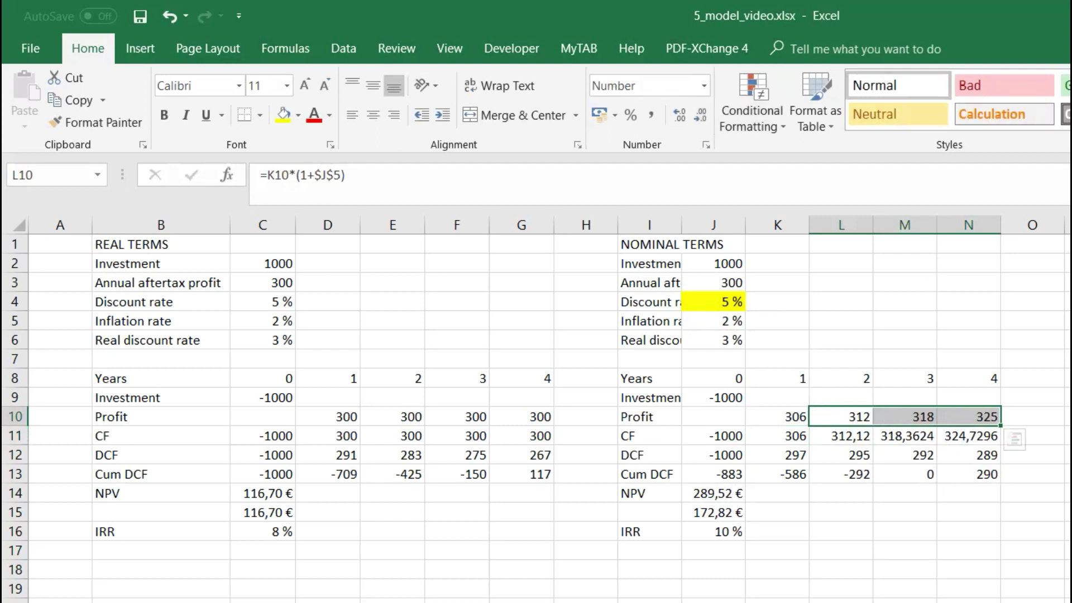
Step: Change the J12 DCF formula to discount at $J$4 and fill it to N12
double_click(727, 455)
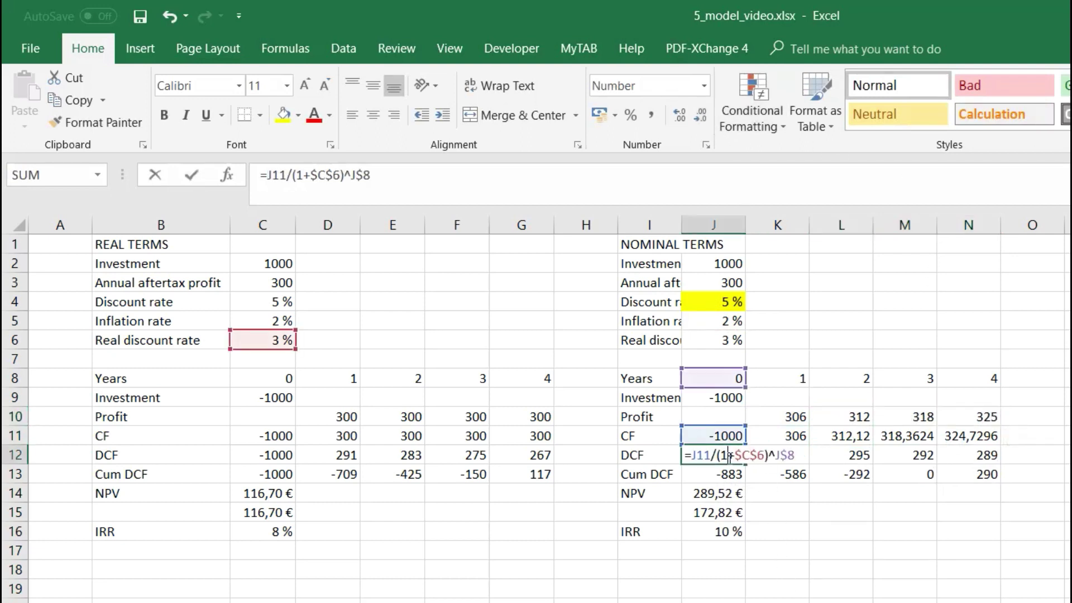
key(Escape)
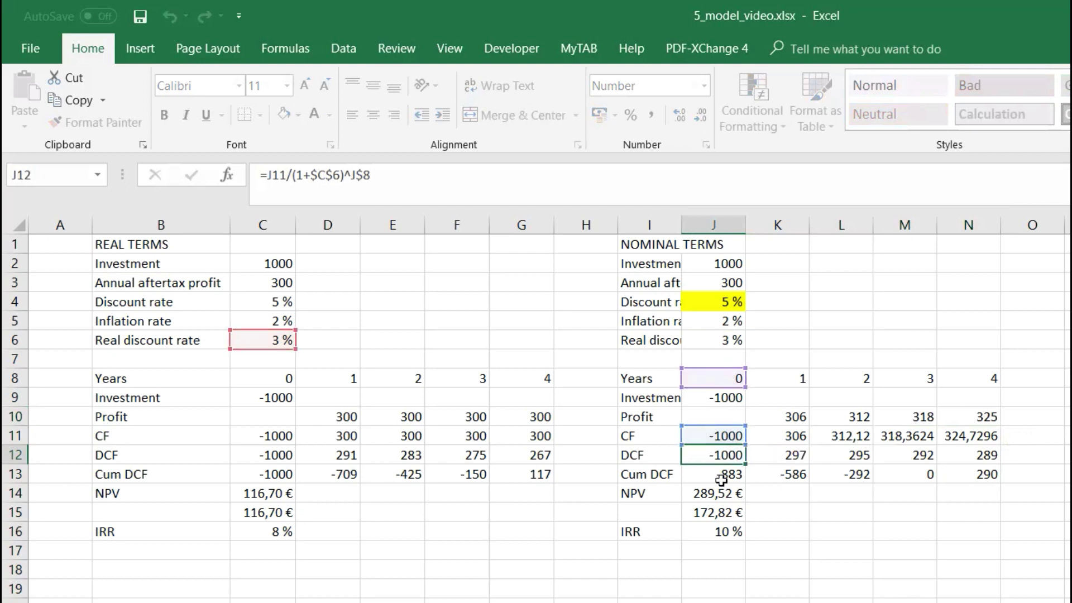
double_click(723, 454)
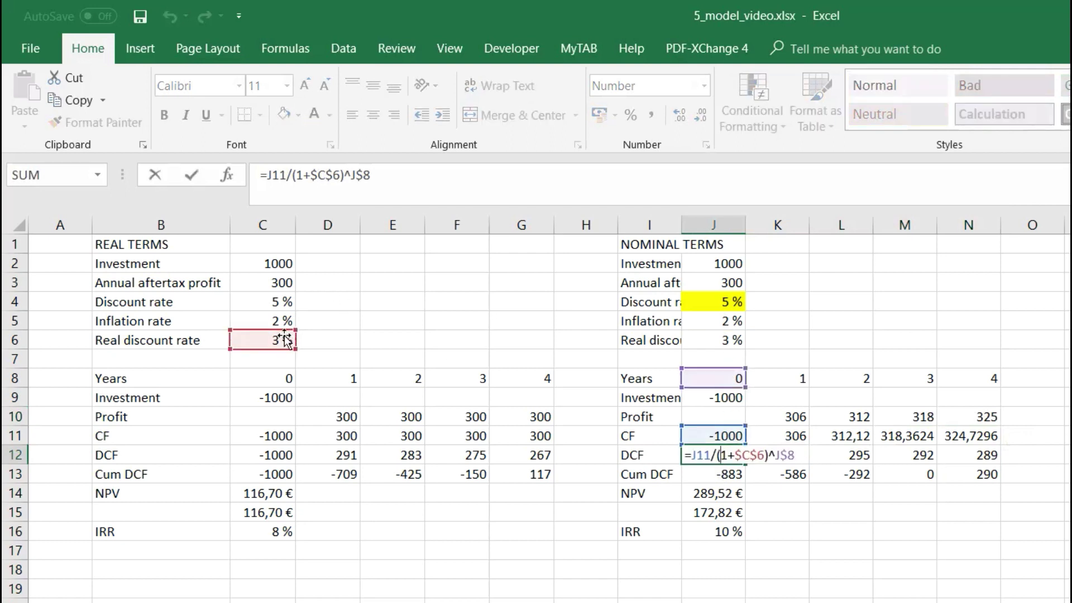
drag(296, 341, 694, 302)
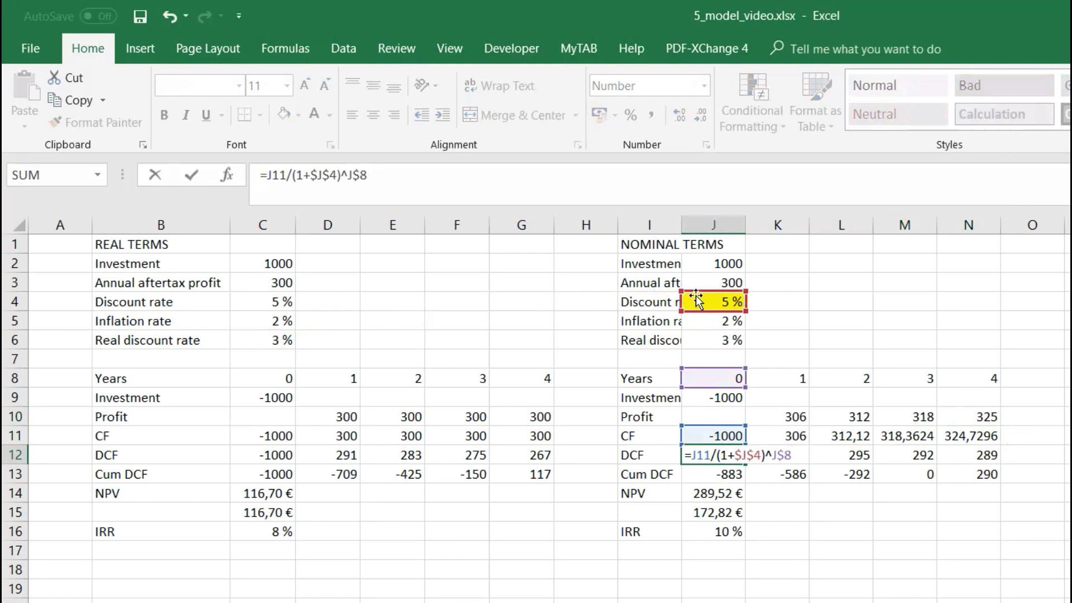
key(Return)
click(710, 455)
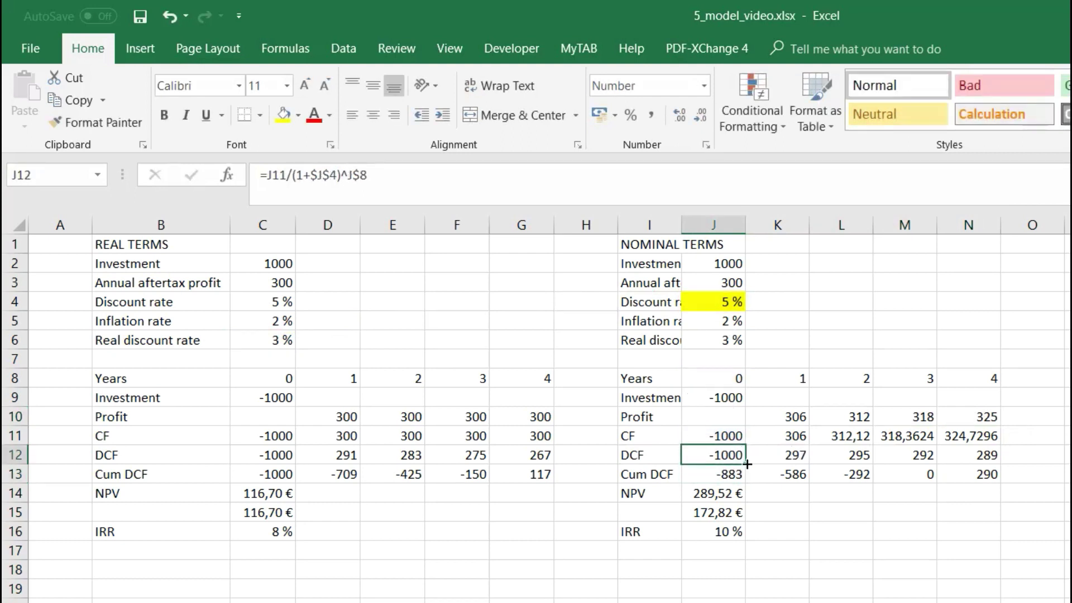
drag(747, 464, 985, 472)
Step: Point the J15 NPV formula's rate at the nominal discount rate J4
double_click(703, 511)
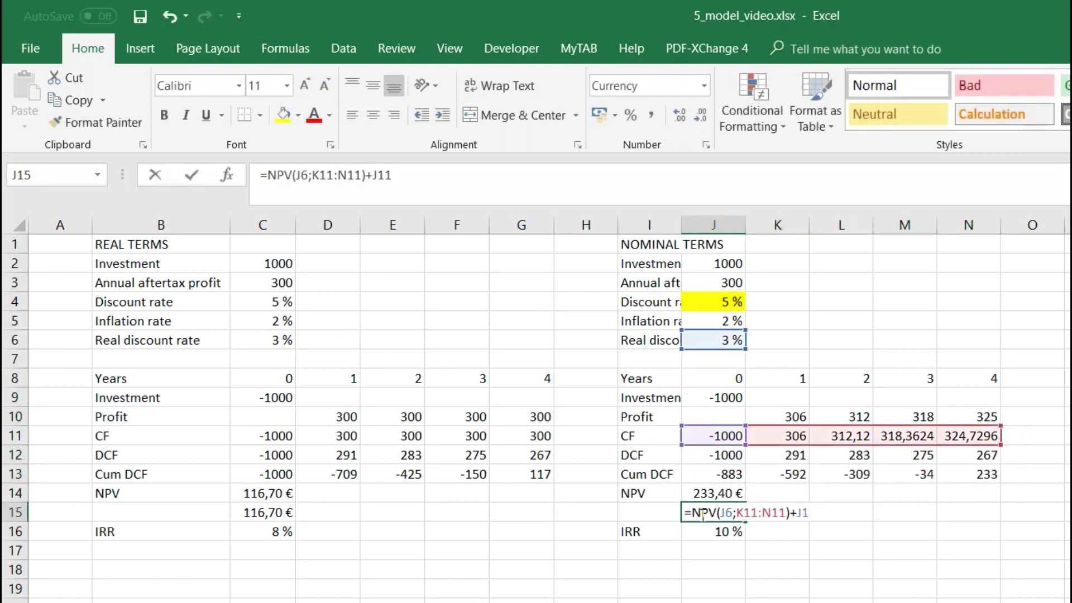
drag(721, 350, 723, 306)
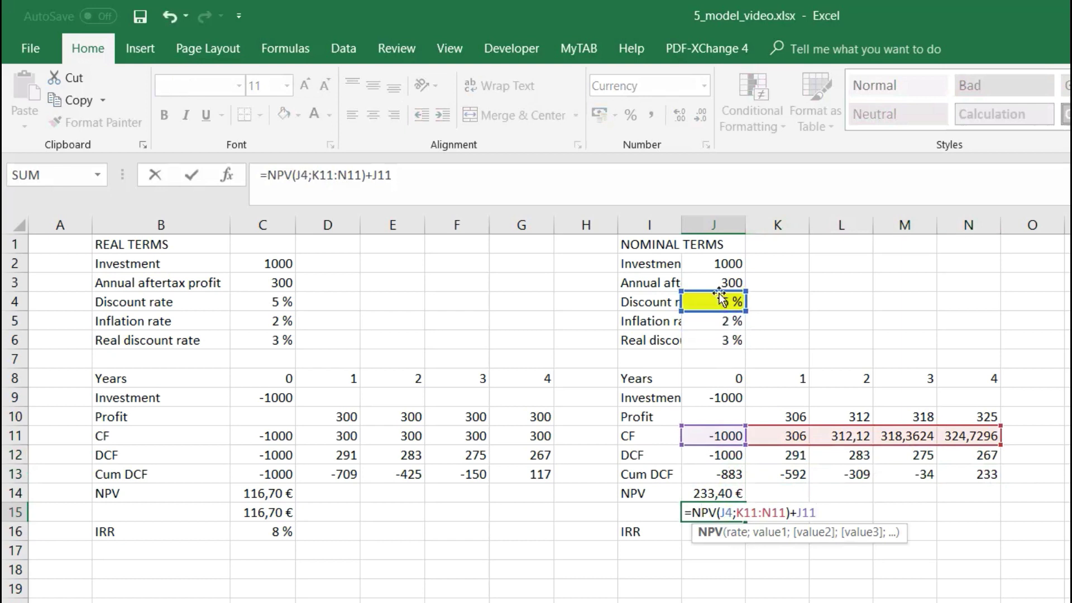
key(Return)
key(Up)
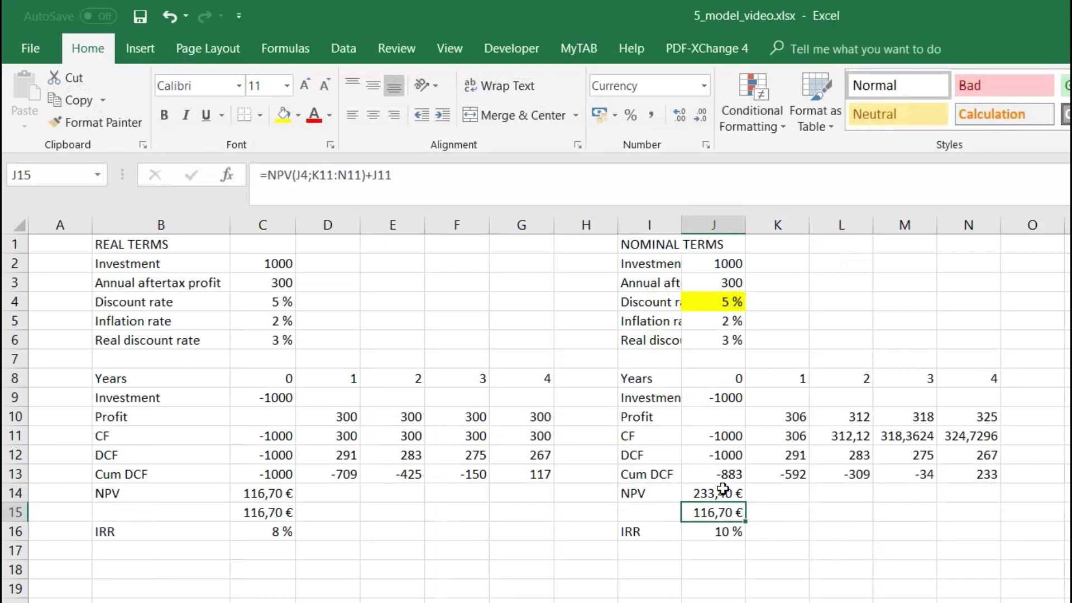
key(Down)
Step: Make J13 =SUM($J$12:J12) and fill to N13, so both nominal NPVs read 116,70 €
double_click(720, 475)
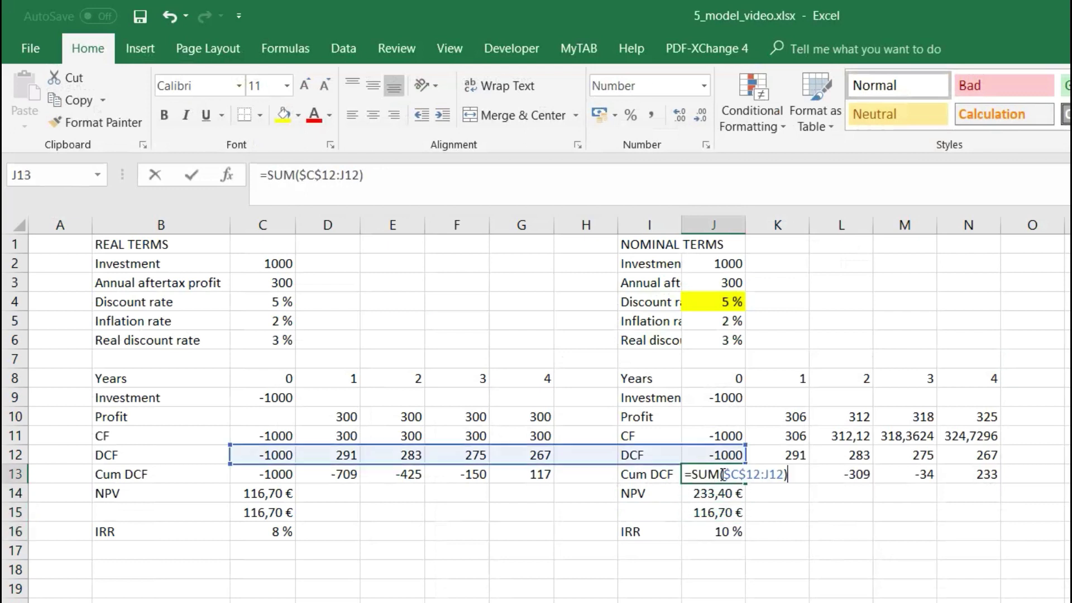
drag(230, 464, 692, 458)
key(Return)
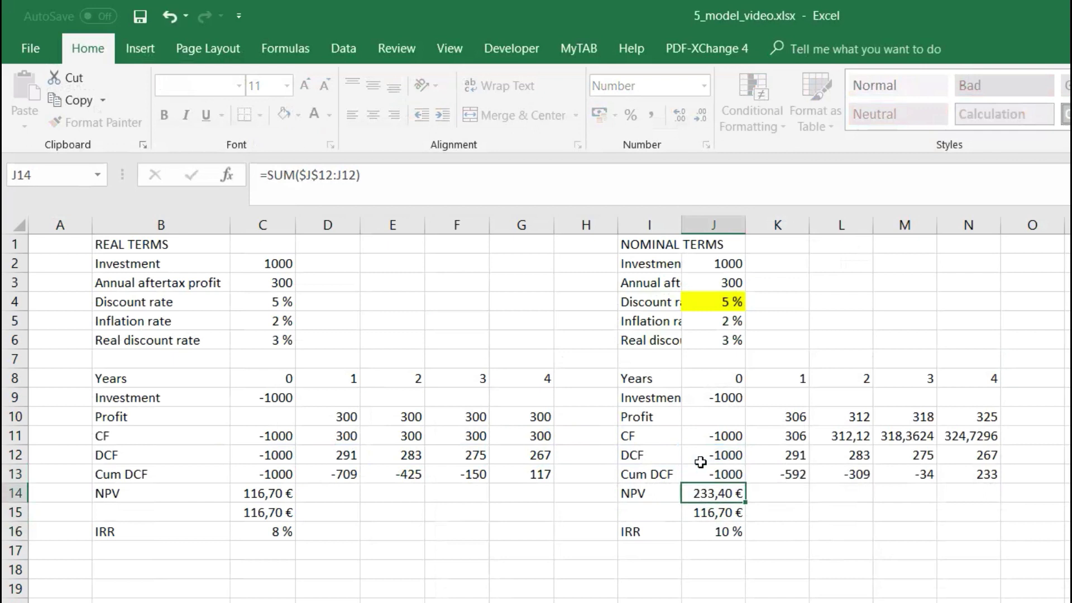
key(Up)
drag(743, 486, 997, 494)
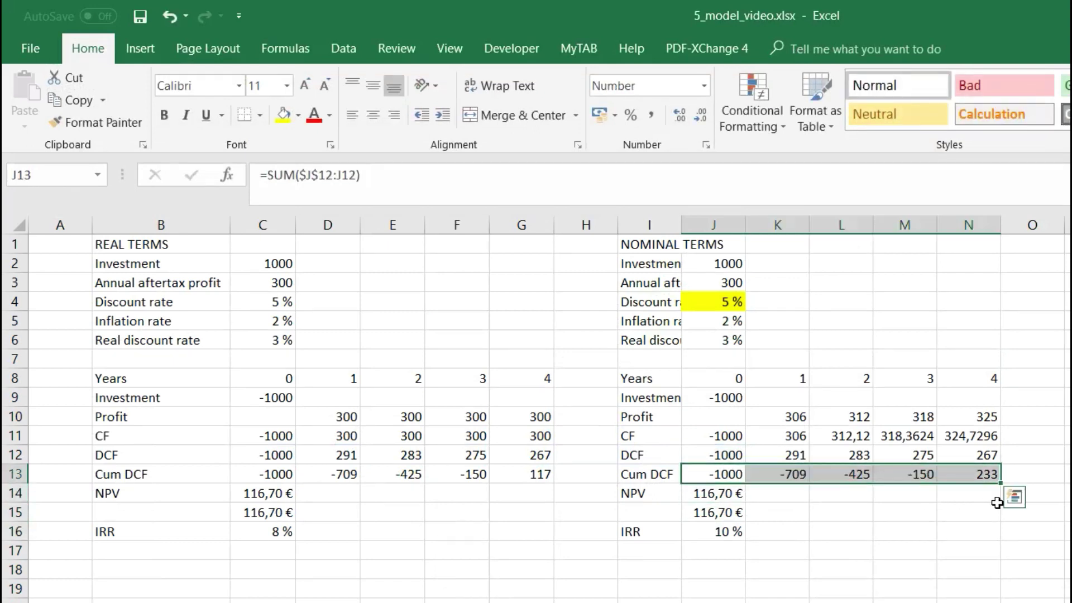
drag(715, 497, 715, 512)
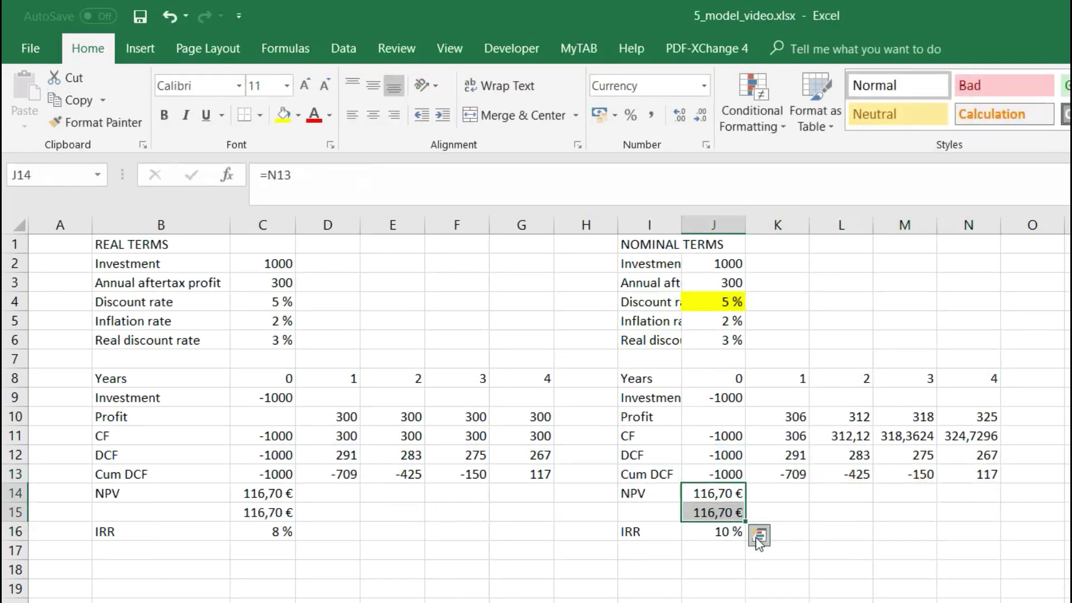
click(783, 509)
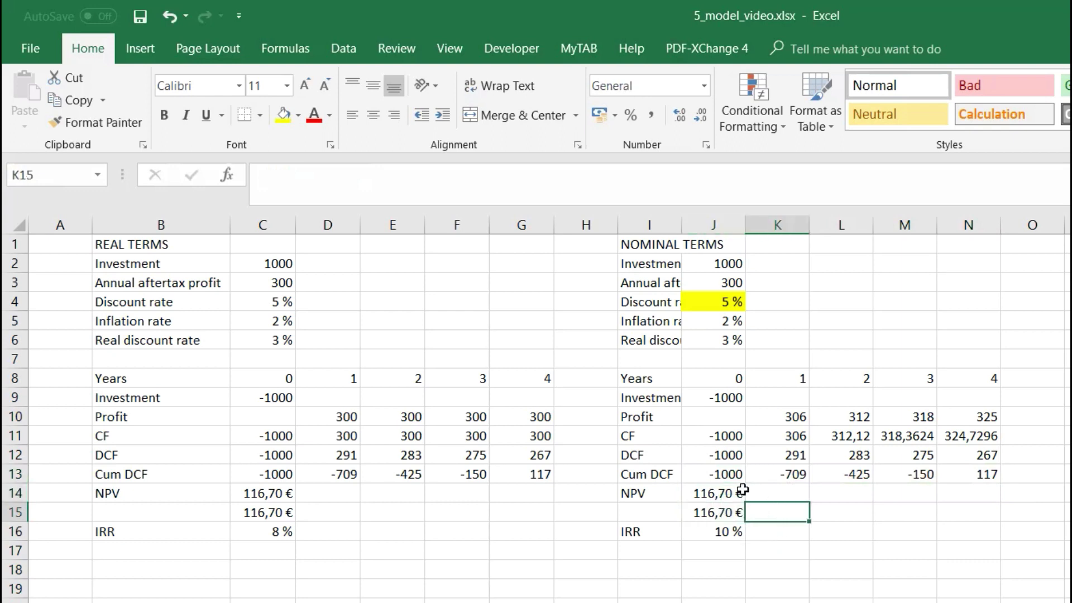
click(725, 532)
click(776, 508)
drag(724, 493, 265, 512)
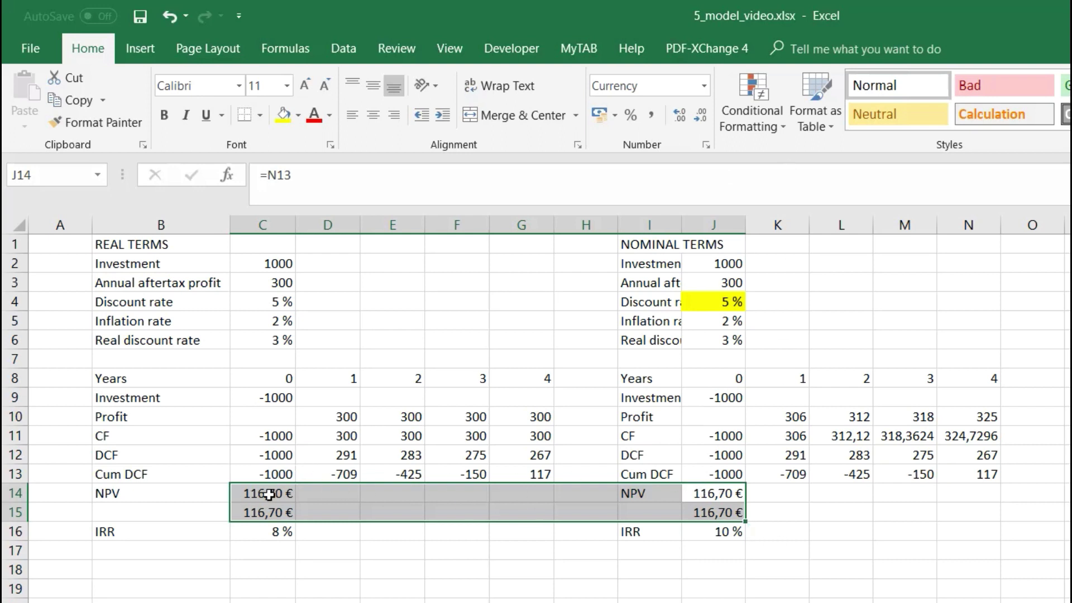
click(698, 490)
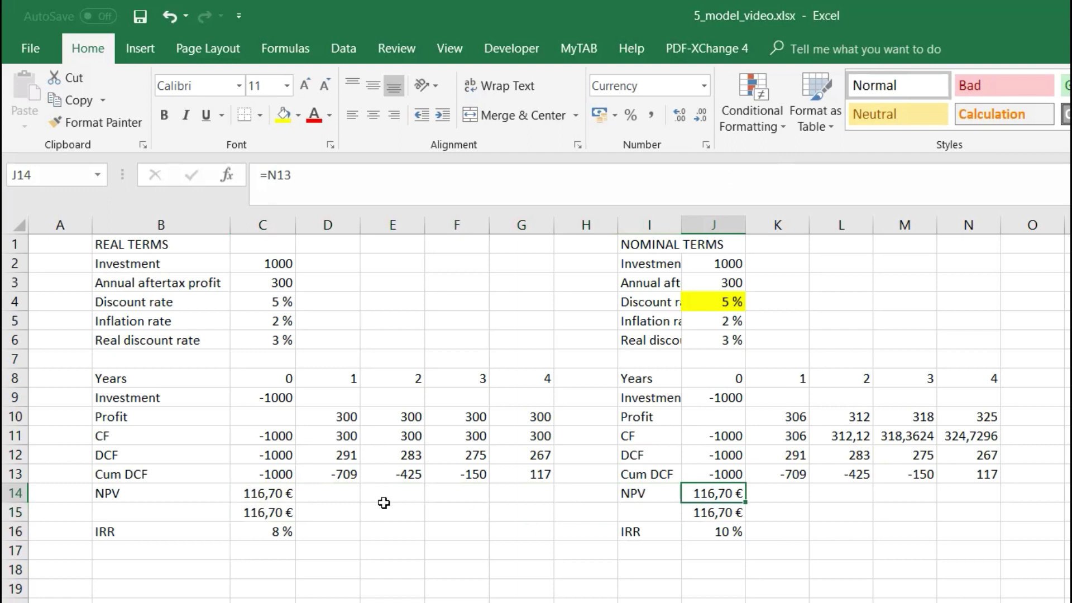
click(246, 538)
click(692, 533)
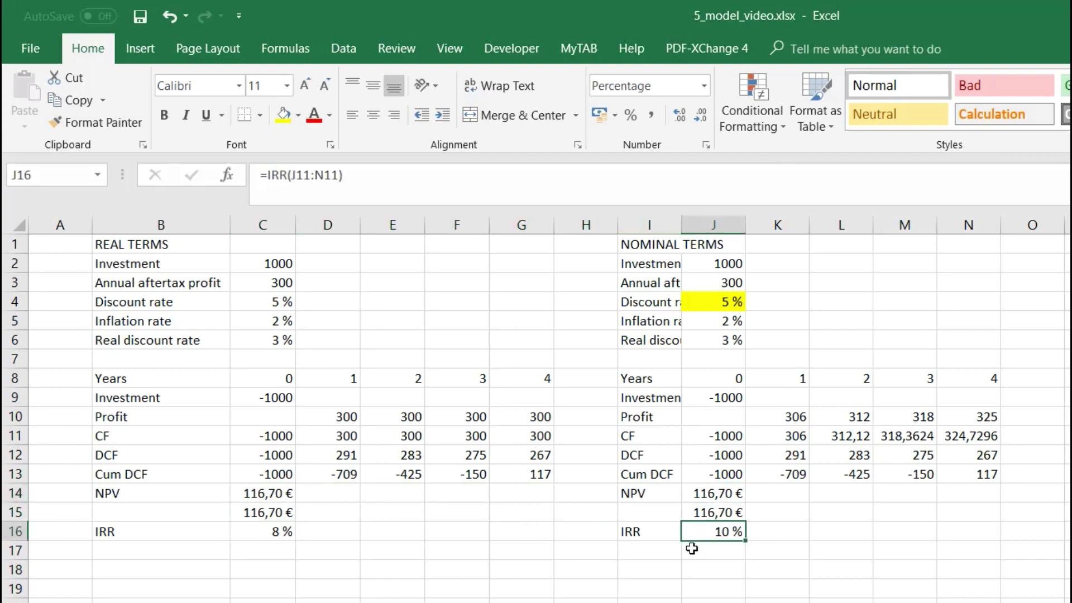
drag(723, 531, 660, 533)
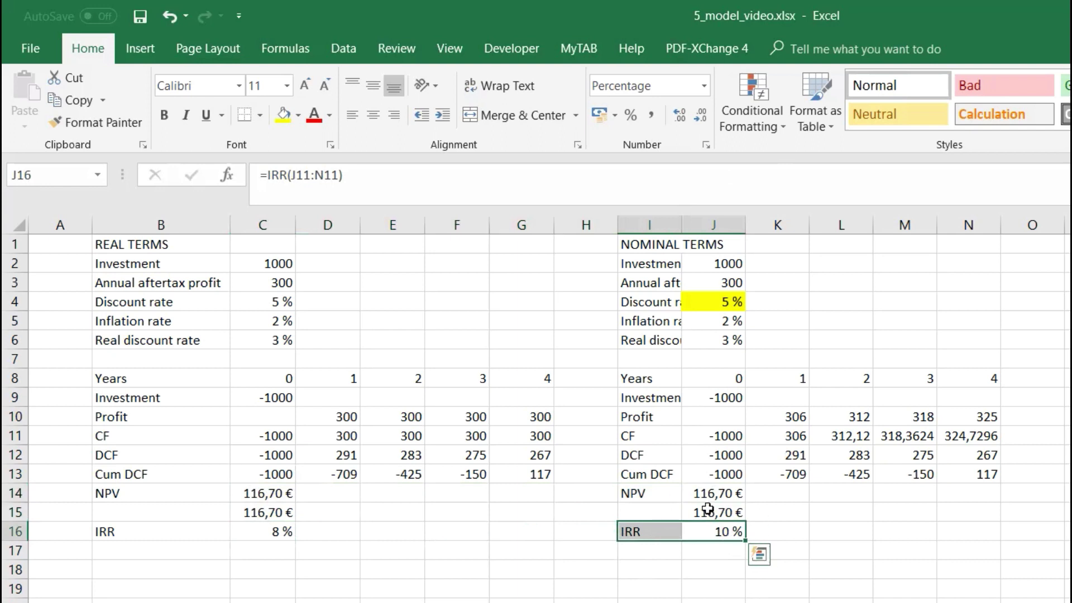
click(265, 549)
click(260, 529)
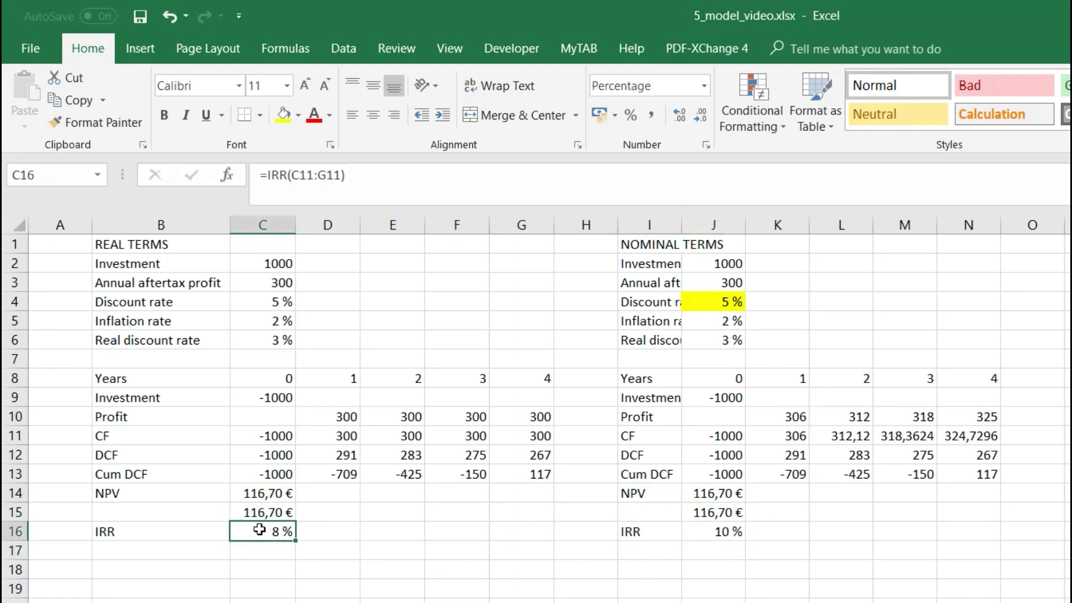
click(687, 531)
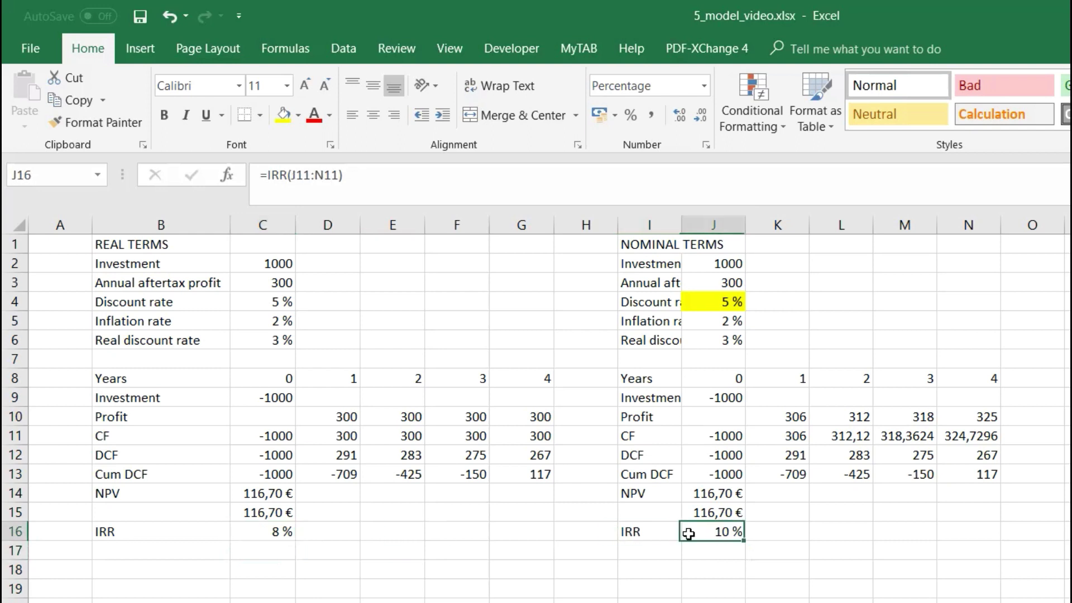
click(286, 532)
click(280, 322)
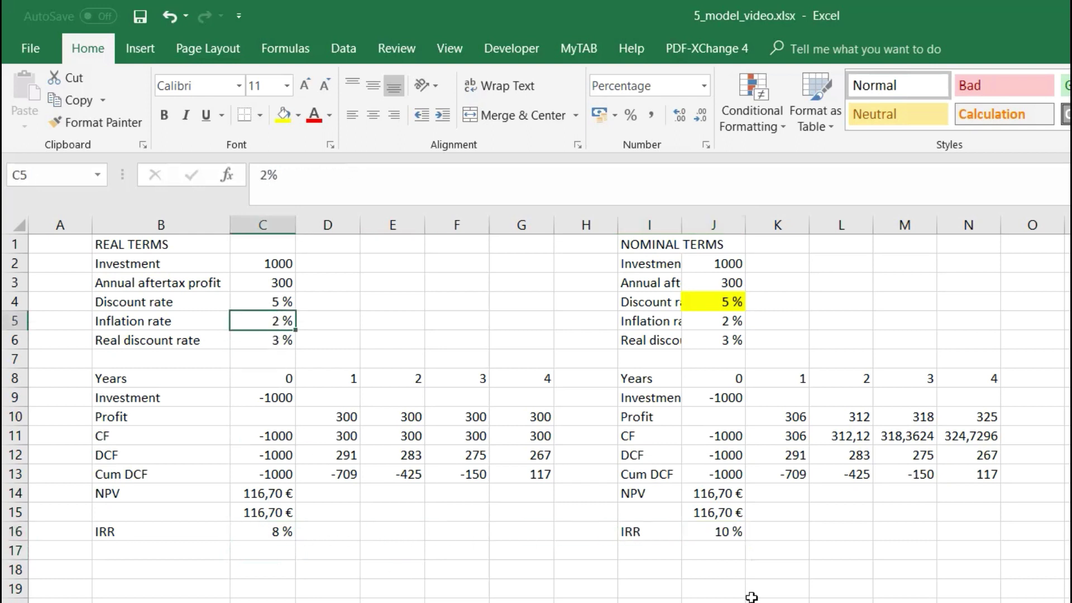
click(792, 534)
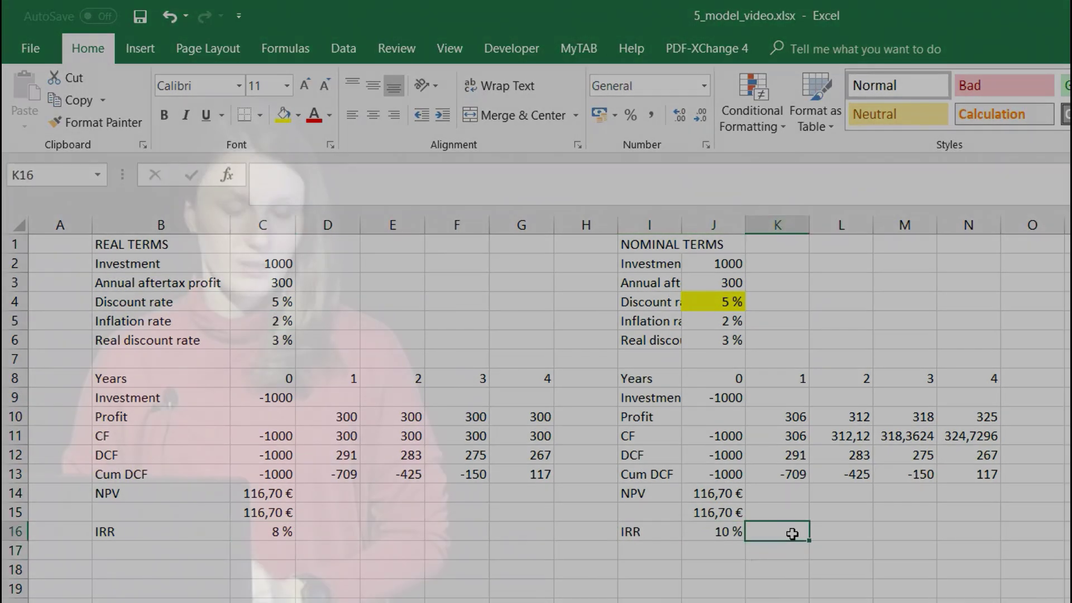
key(Down)
key(Down)
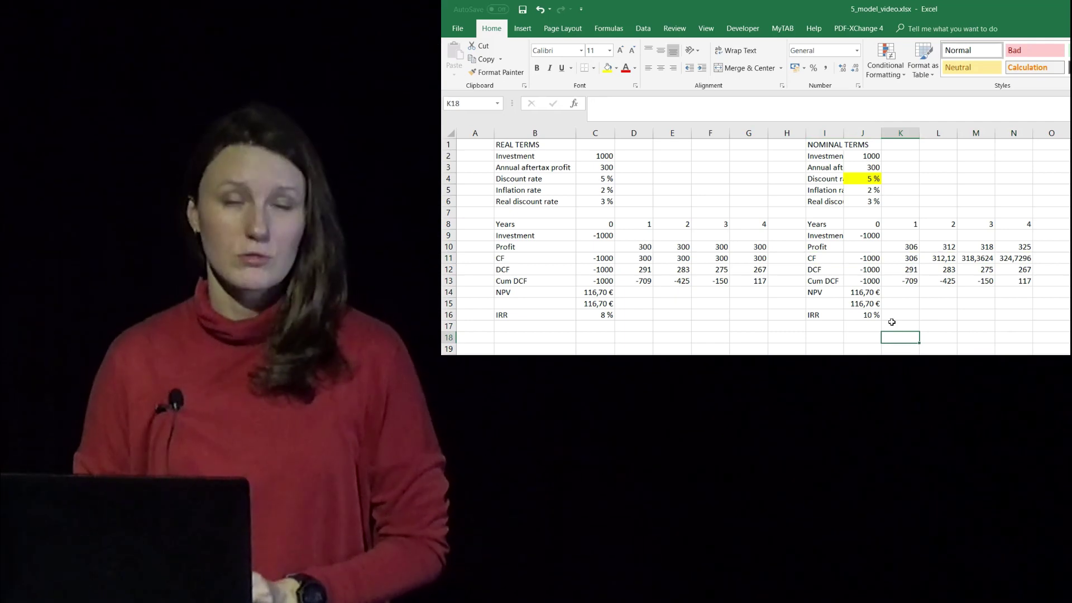